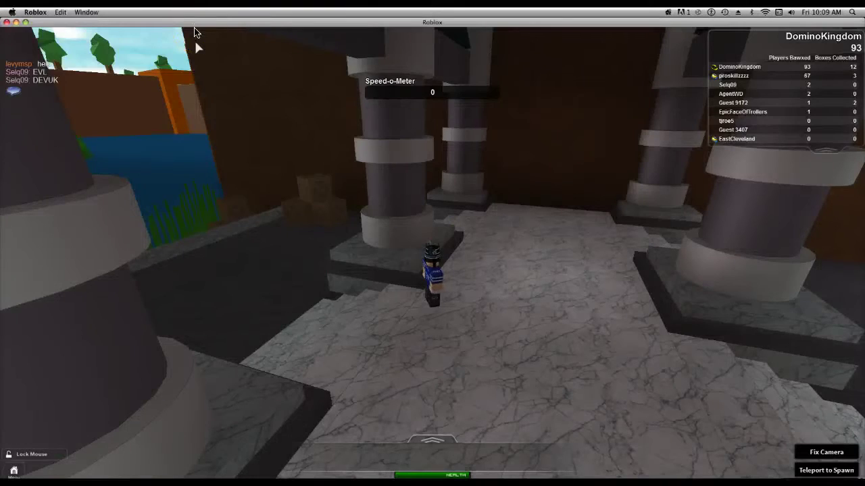
Step: Walk from spawn across the wooden bridge to the Battle Bawxing host and accept the challenge
{"action": "key", "text": "w"}
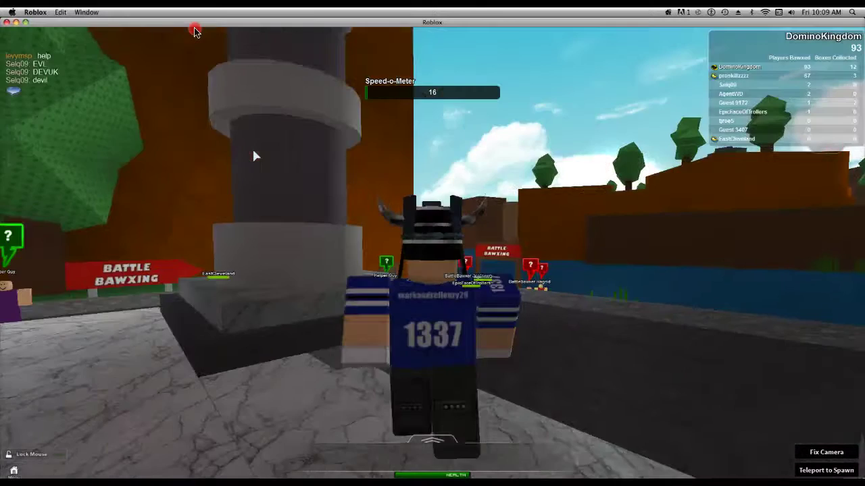
{"action": "key", "text": "w"}
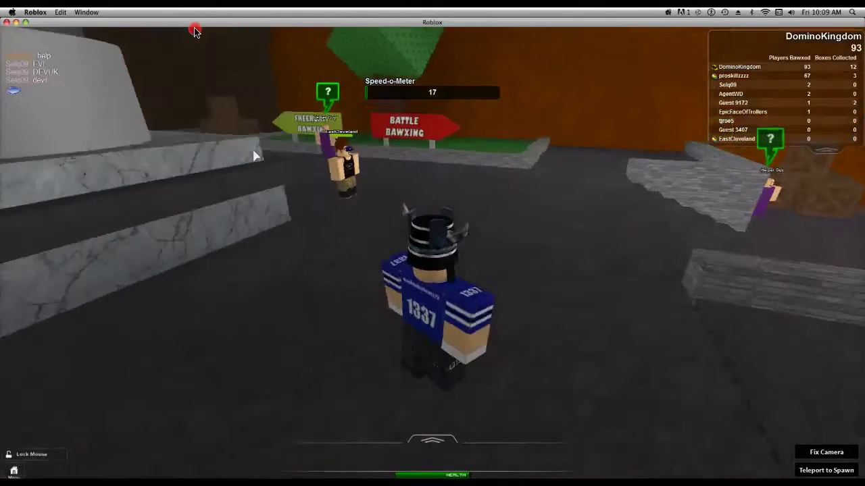
{"action": "key", "text": "w"}
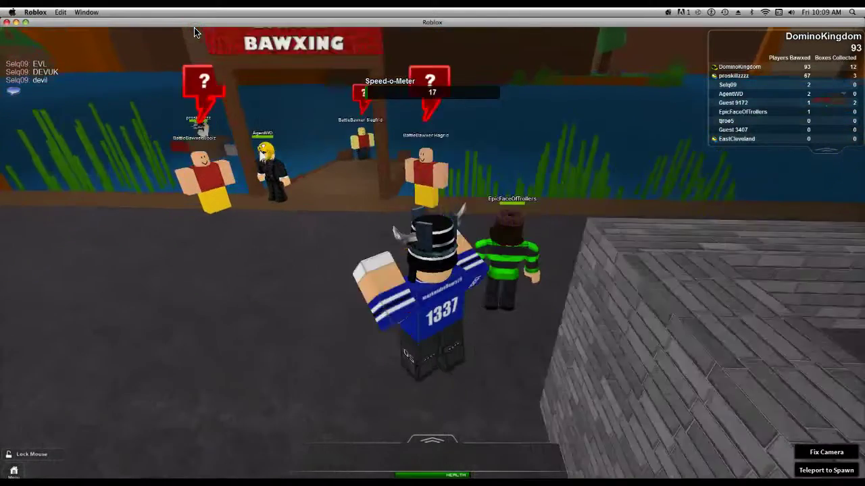
{"action": "key", "text": "w"}
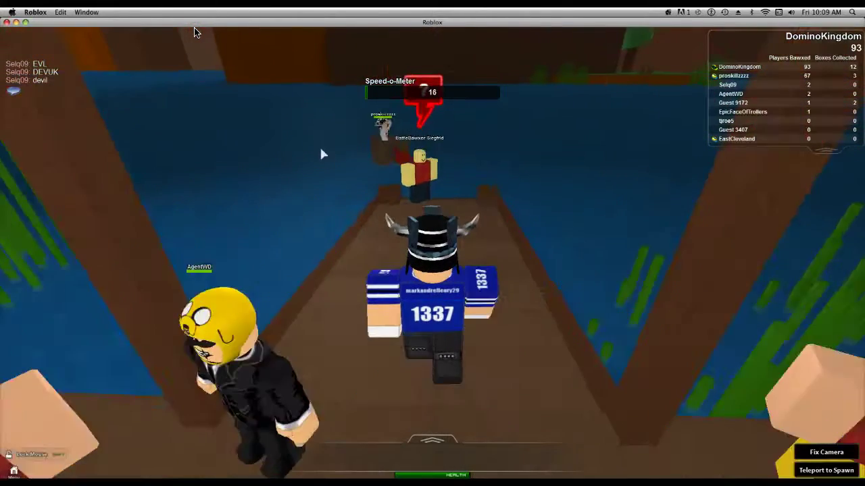
{"action": "key", "text": "w"}
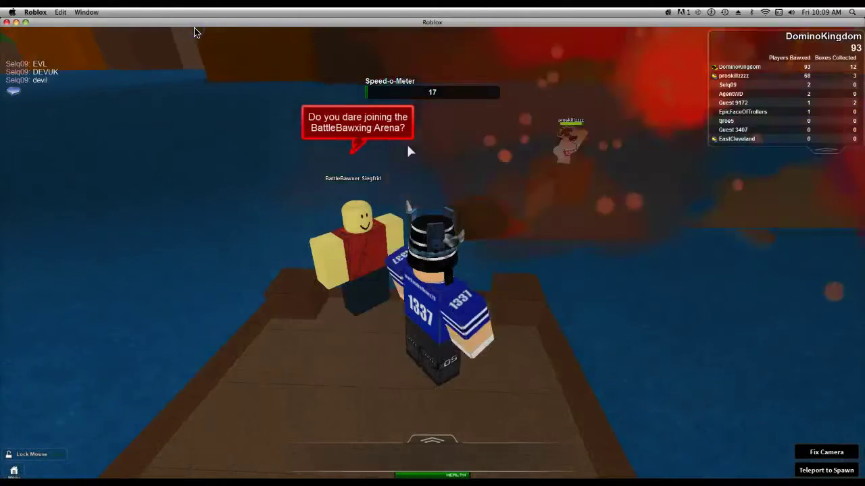
{"action": "left_click", "coordinate": [405, 139]}
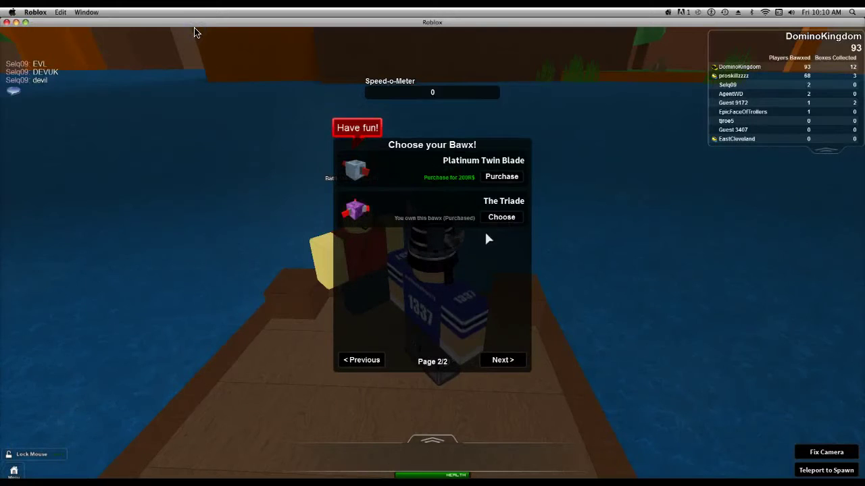
Step: Choose The Triade and drive it across the water until it wrecks
{"action": "left_click", "coordinate": [501, 217]}
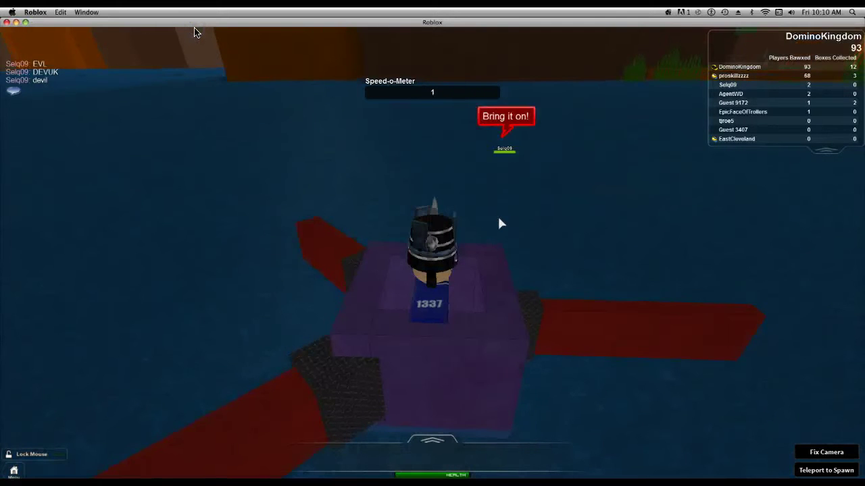
{"action": "key", "text": "w"}
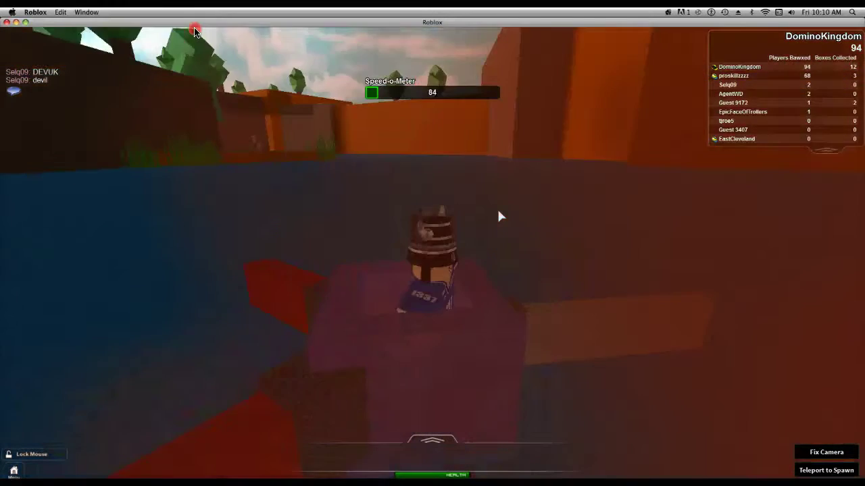
{"action": "key", "text": "w"}
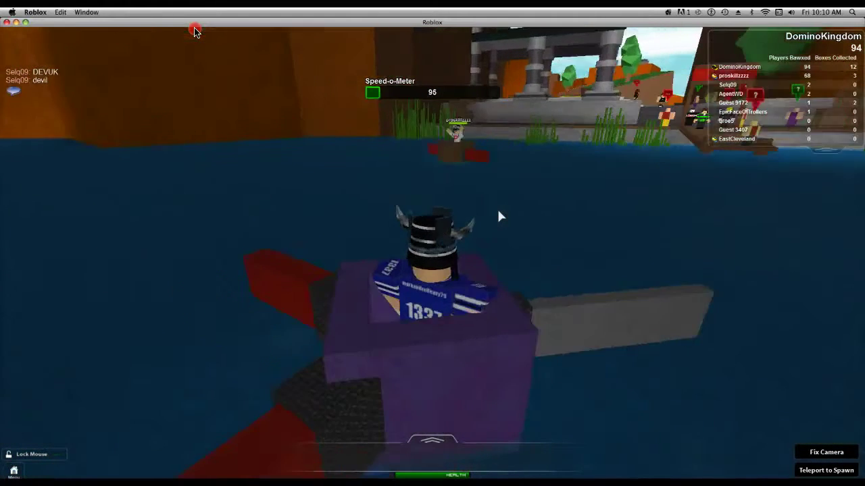
{"action": "key", "text": "w"}
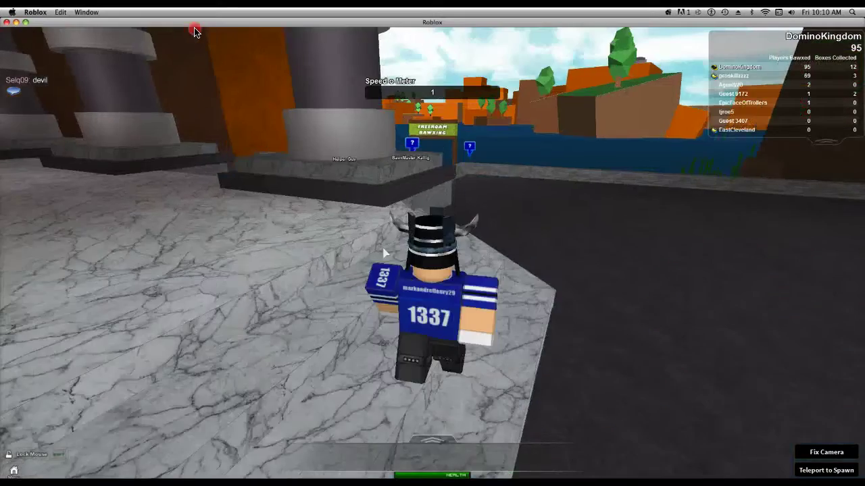
Step: Walk from spawn past the Battle Bawxing sign into the arena among other players
{"action": "key", "text": "w"}
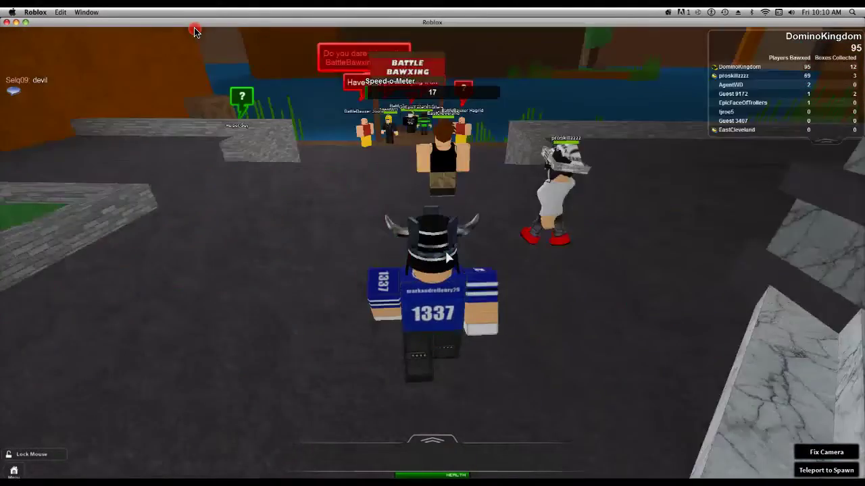
{"action": "key", "text": "w"}
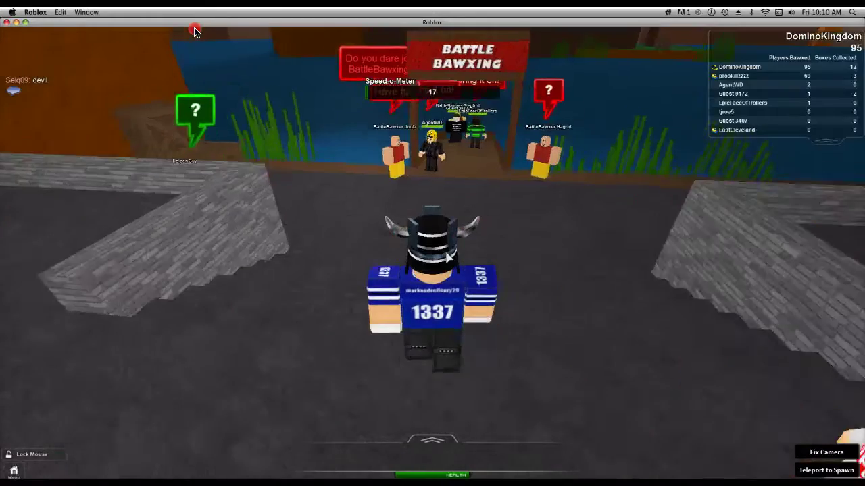
{"action": "key", "text": "w"}
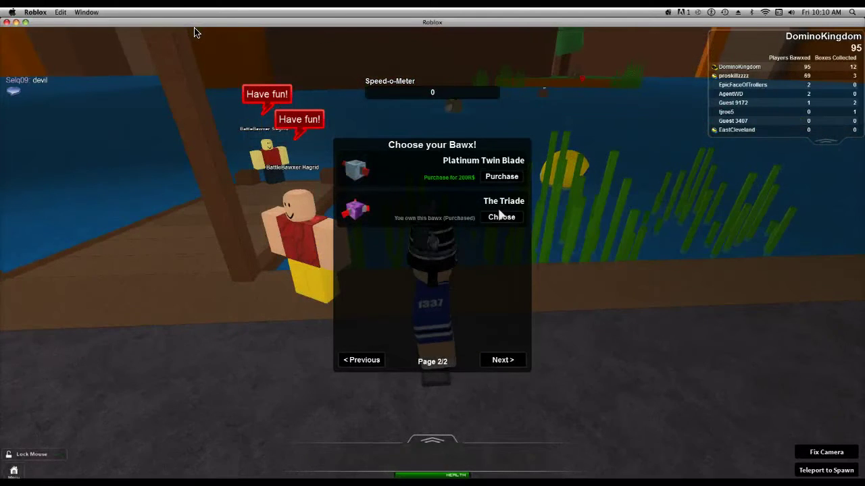
Step: Choose The Triade, ram other bawxes around the lake to reach 99, then crash
{"action": "left_click", "coordinate": [501, 217]}
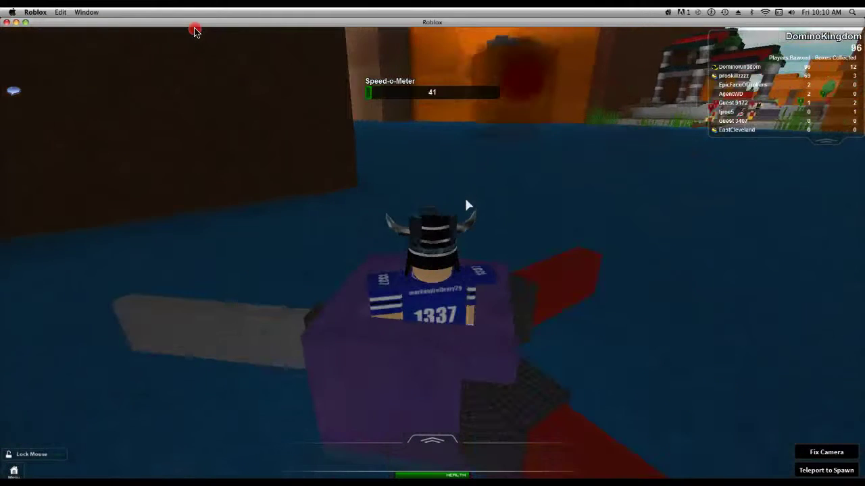
{"action": "key", "text": "w"}
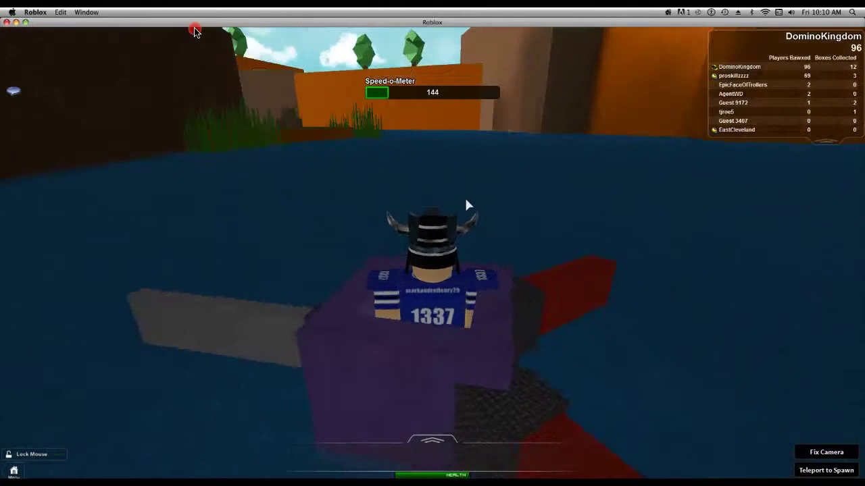
{"action": "key", "text": "w"}
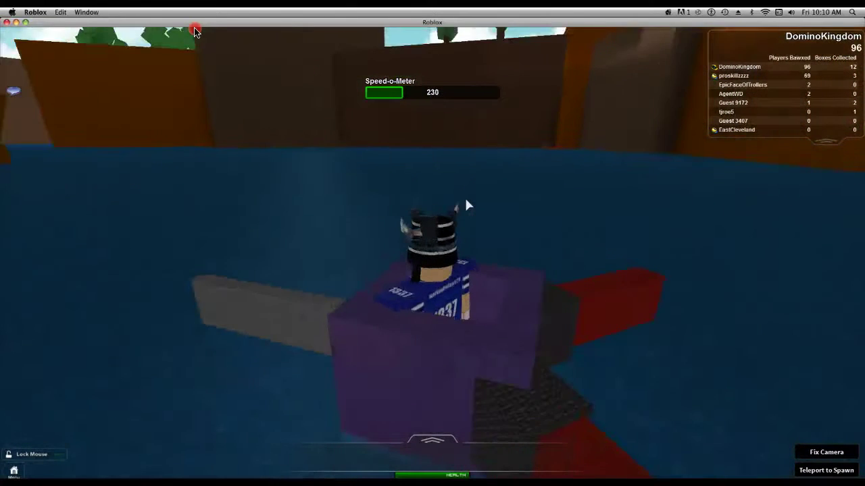
{"action": "key", "text": "w"}
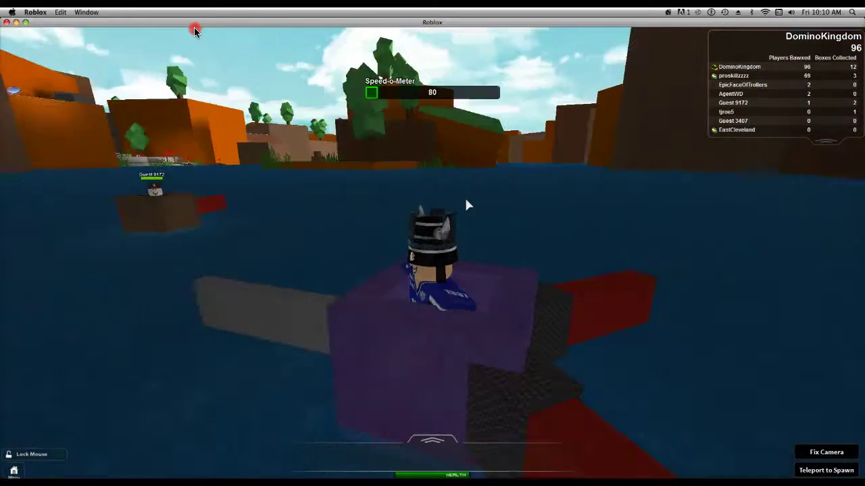
{"action": "key", "text": "w"}
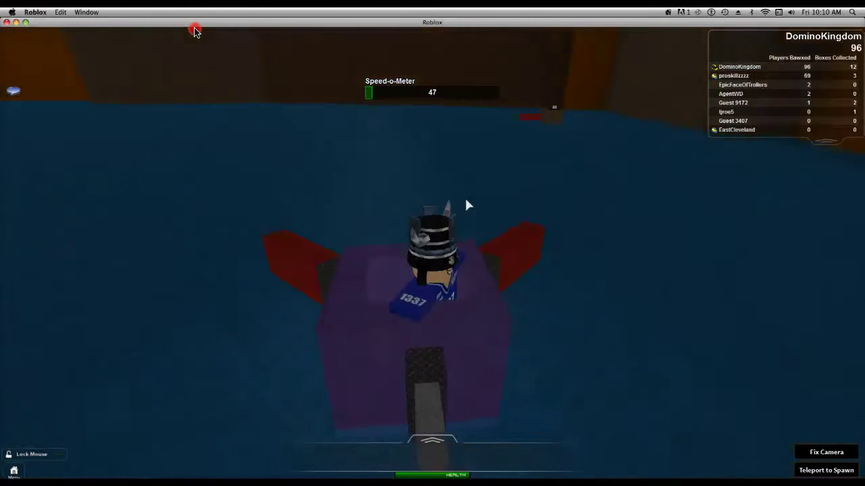
{"action": "key", "text": "w"}
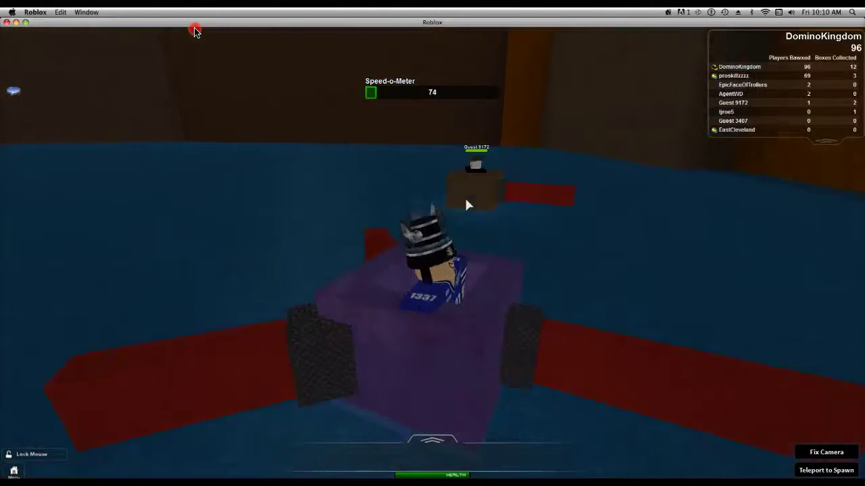
{"action": "key", "text": "w"}
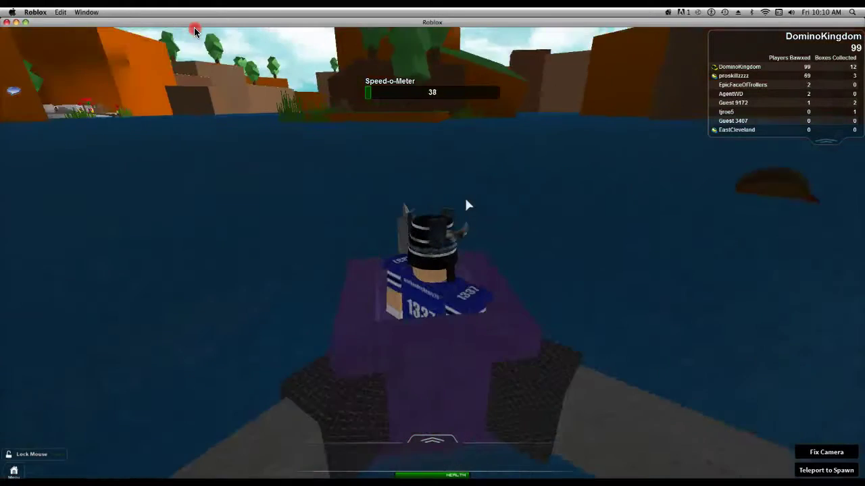
{"action": "key", "text": "w"}
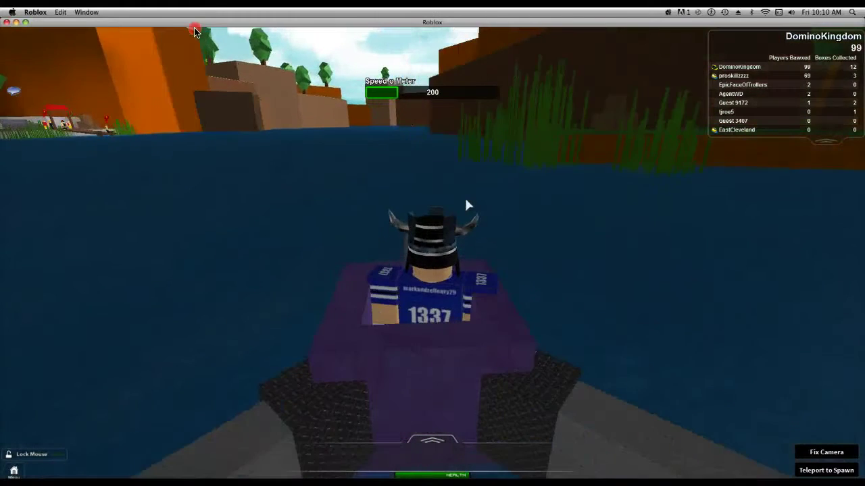
{"action": "key", "text": "w"}
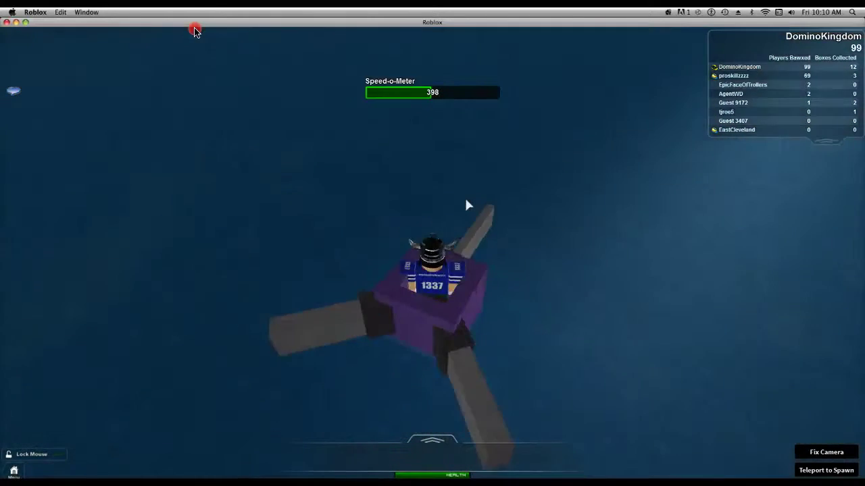
{"action": "key", "text": "w"}
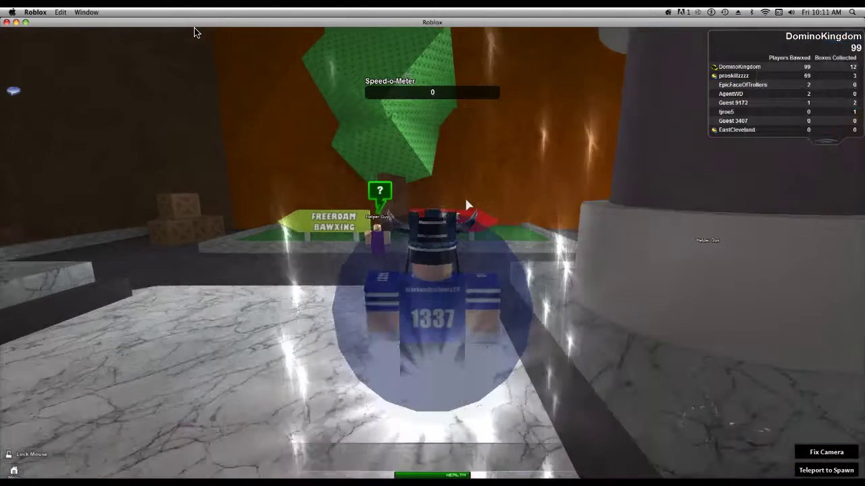
Step: Walk under the Battle Bawxing sign, talk to the arena host and accept the challenge
{"action": "key", "text": "w"}
{"action": "key", "text": "w"}
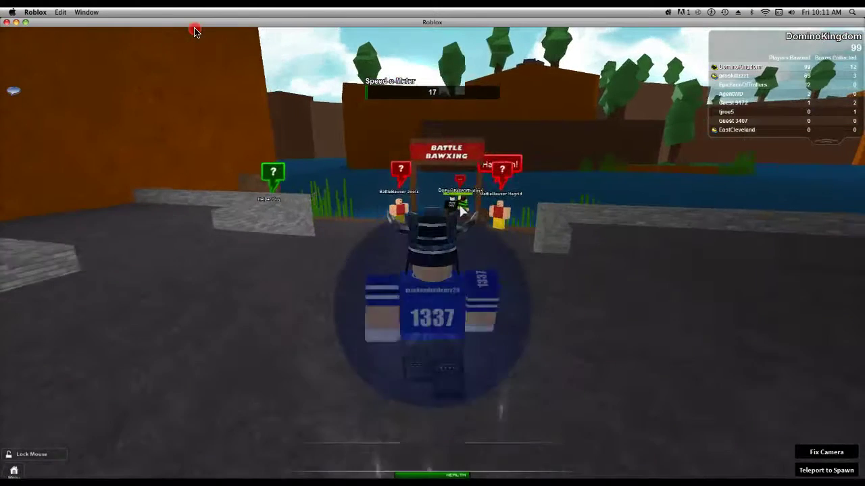
{"action": "key", "text": "w"}
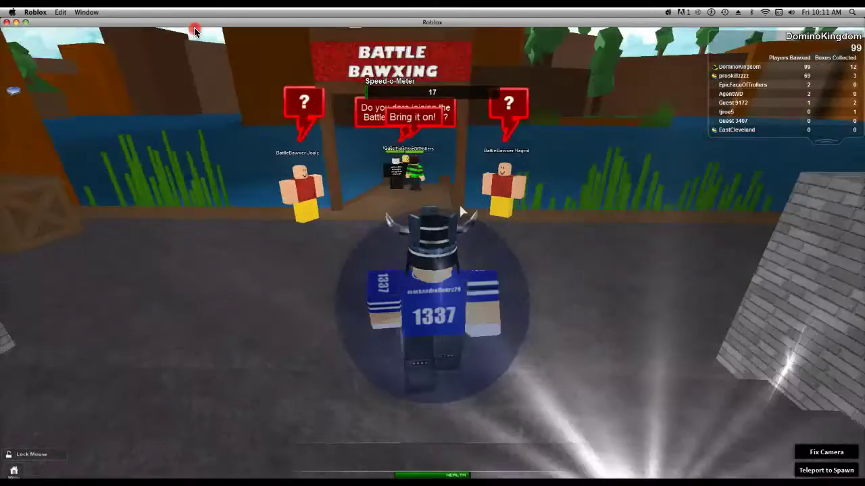
{"action": "key", "text": "w"}
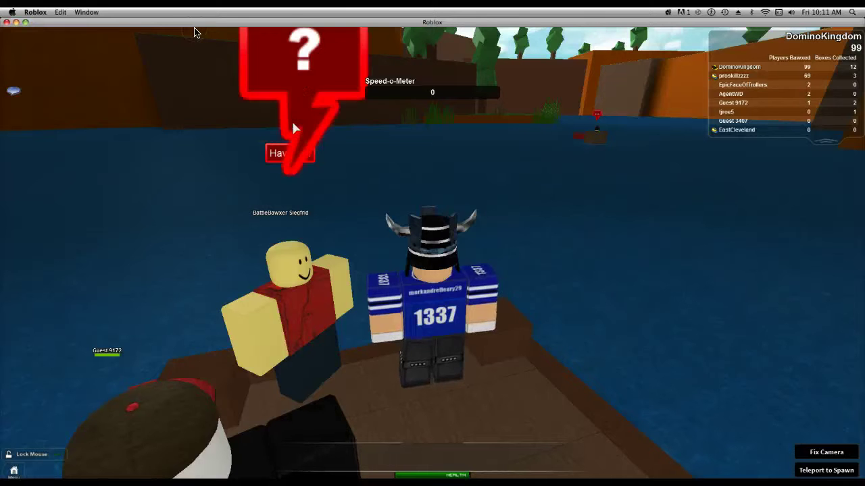
{"action": "left_click", "coordinate": [297, 114]}
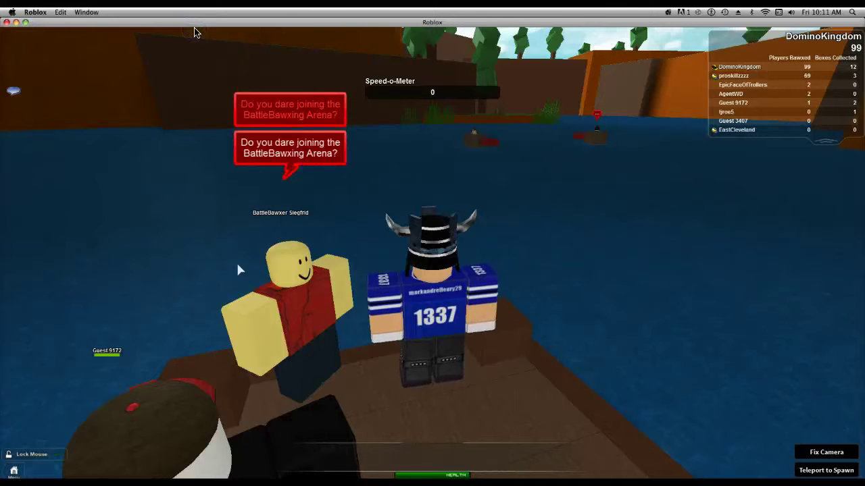
{"action": "left_click", "coordinate": [431, 168]}
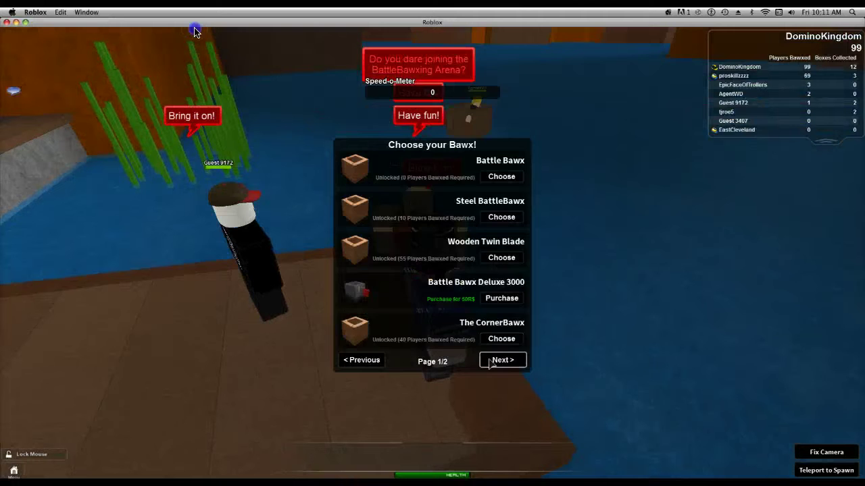
Step: Choose The Triade, turn it toward another player and ram them to score
{"action": "left_click", "coordinate": [496, 217]}
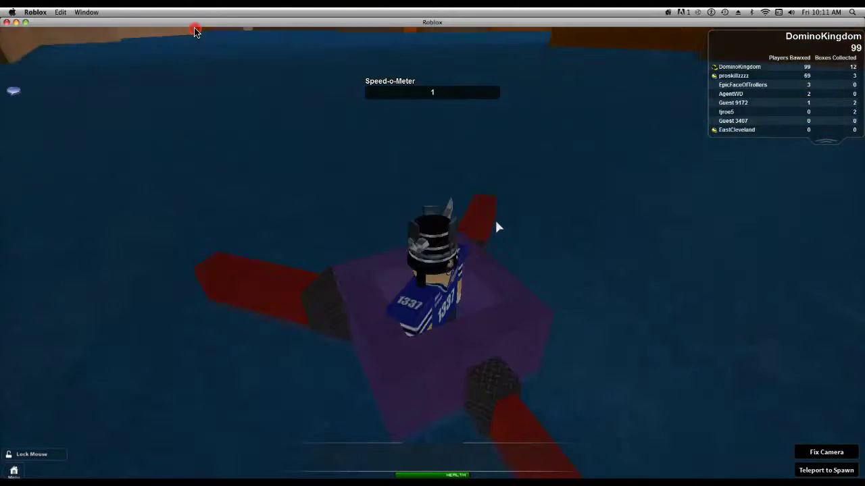
{"action": "key", "text": "w"}
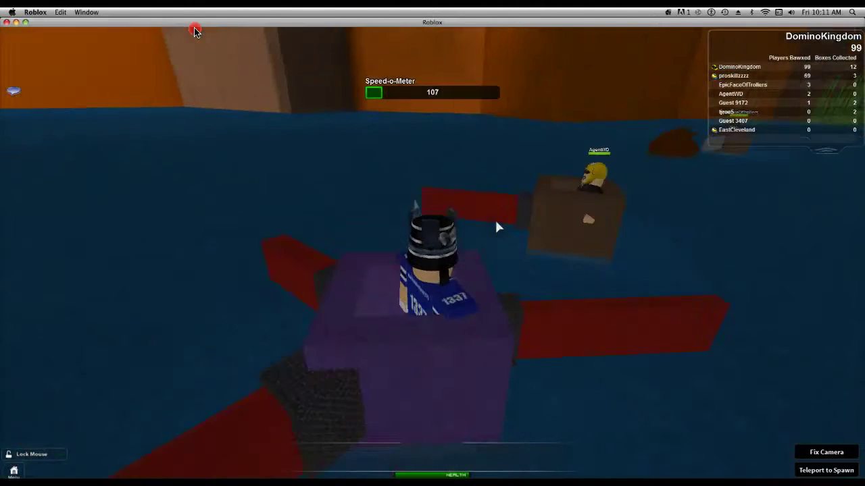
{"action": "key", "text": "a"}
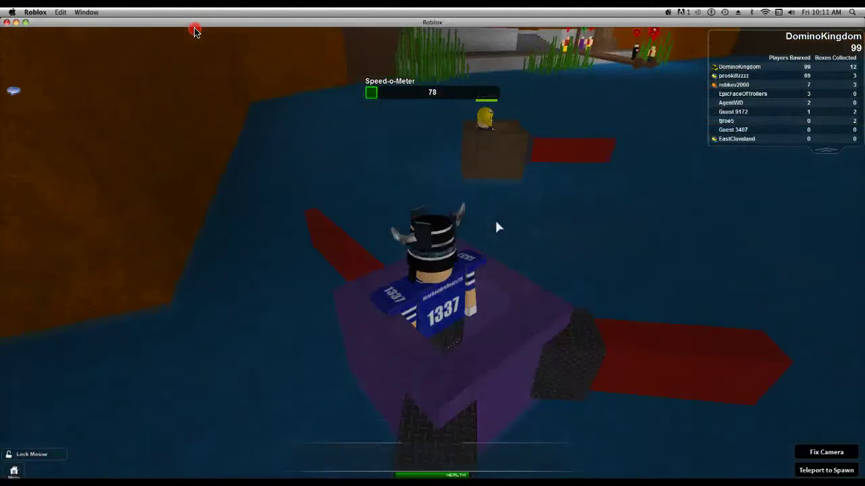
{"action": "key", "text": "a"}
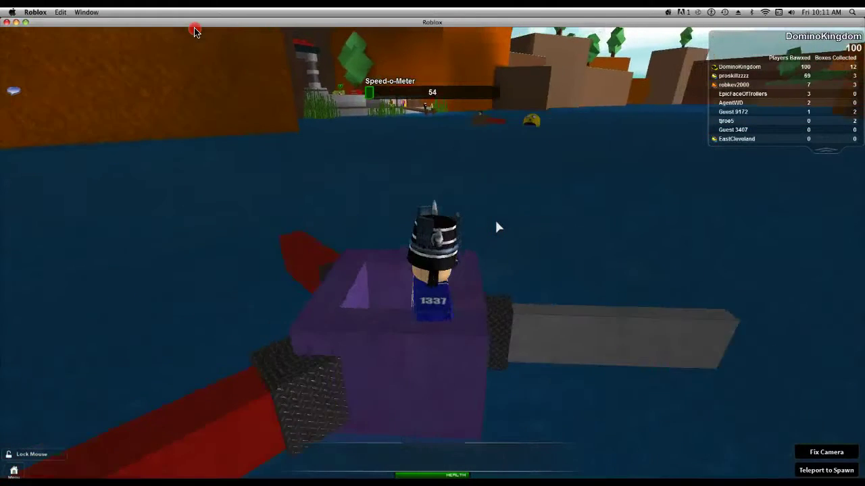
{"action": "key", "text": "w"}
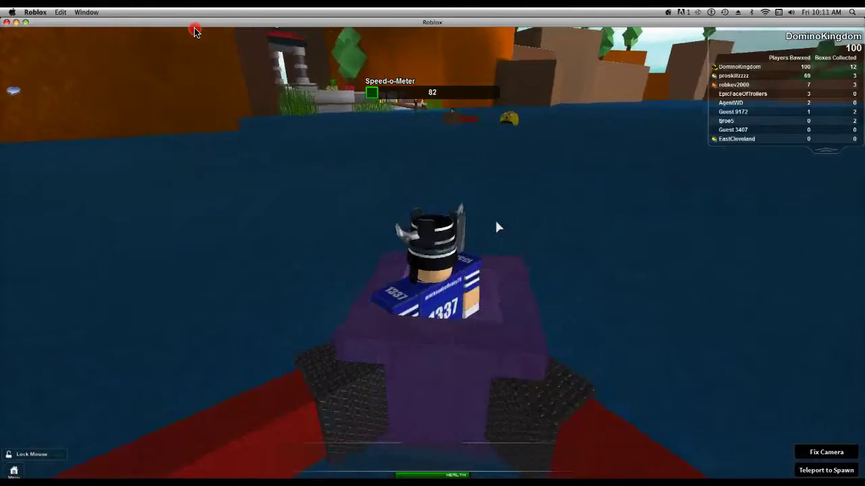
{"action": "key", "text": "w"}
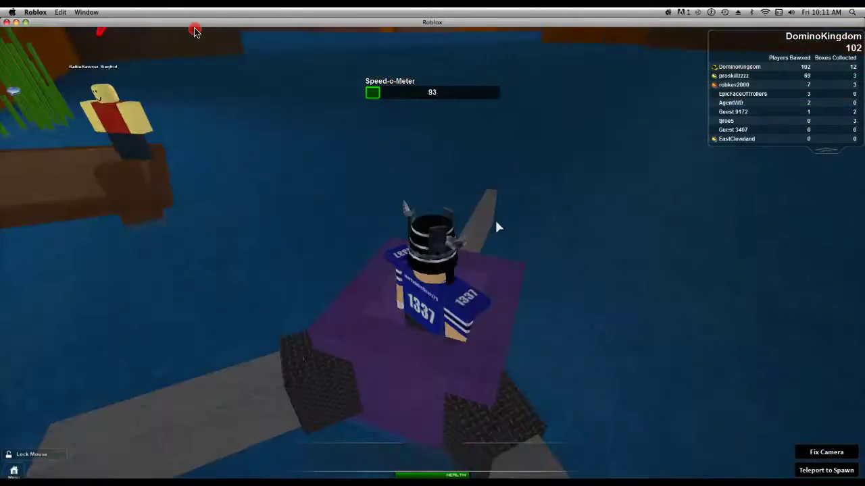
{"action": "key", "text": "w"}
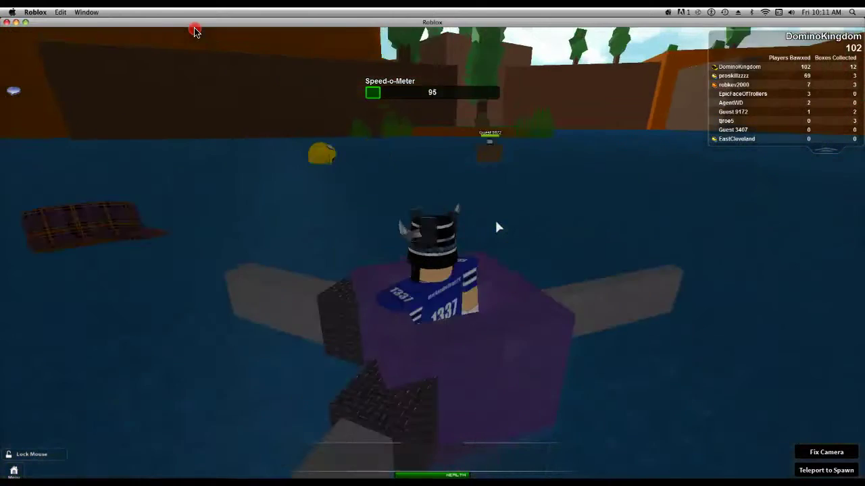
{"action": "key", "text": "w"}
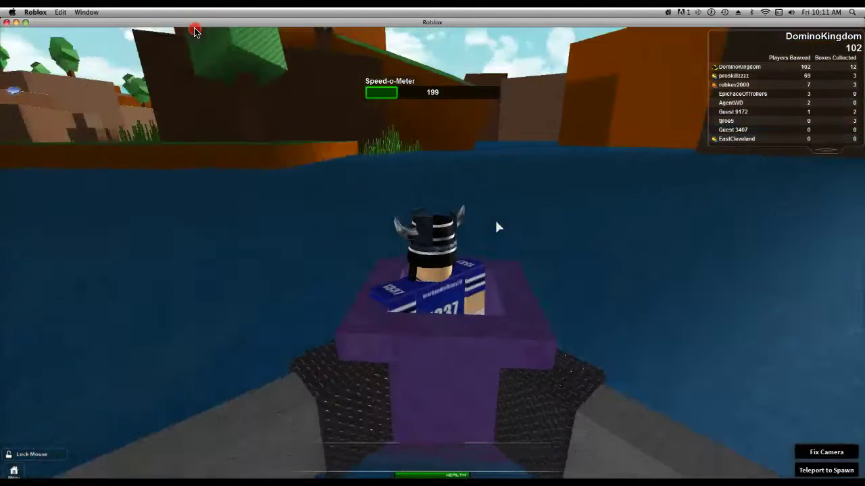
Step: Sail past the cliffs and into open water until the run ends at score 103
{"action": "key", "text": "w"}
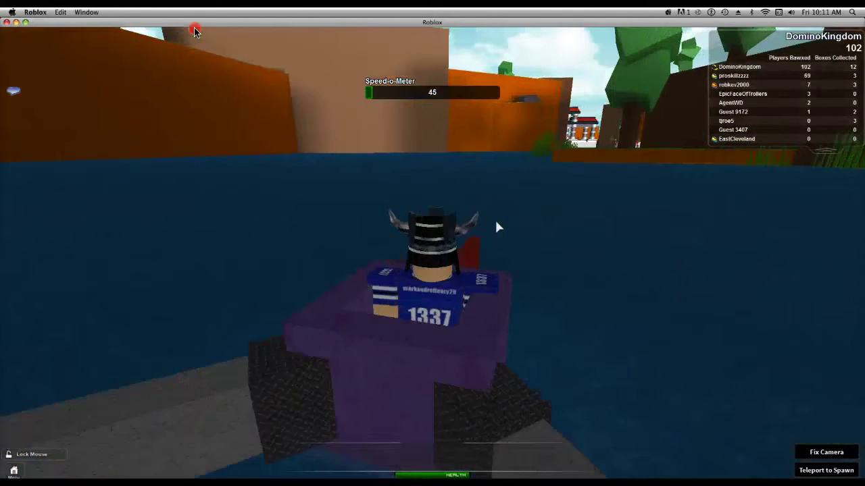
{"action": "key", "text": "w"}
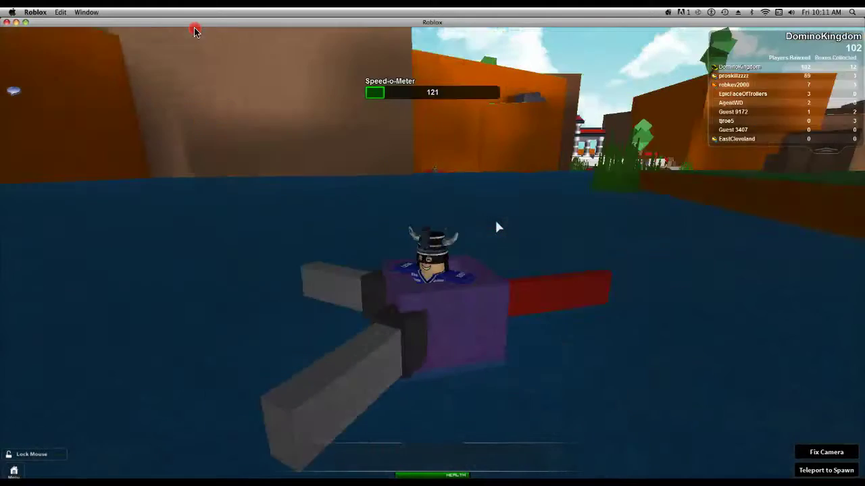
{"action": "key", "text": "w"}
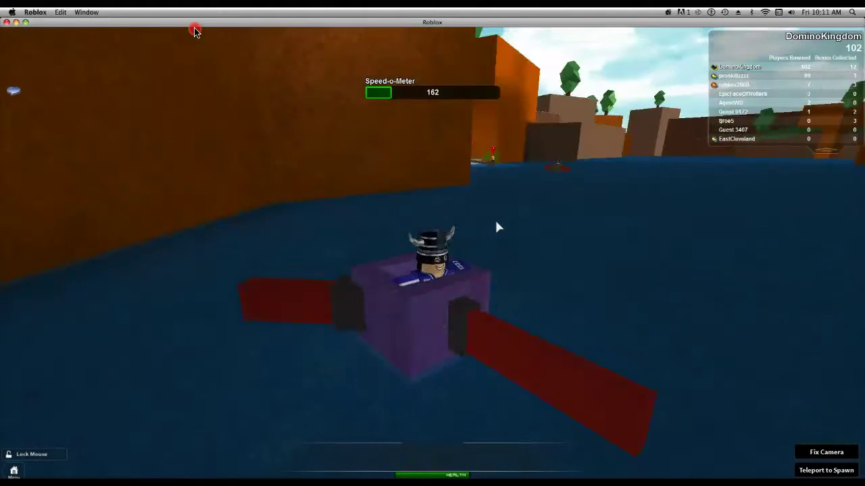
{"action": "key", "text": "w"}
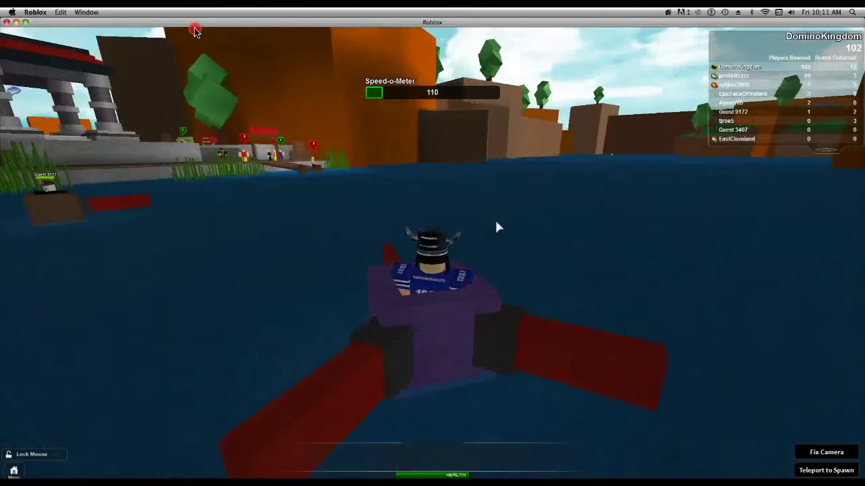
{"action": "key", "text": "w"}
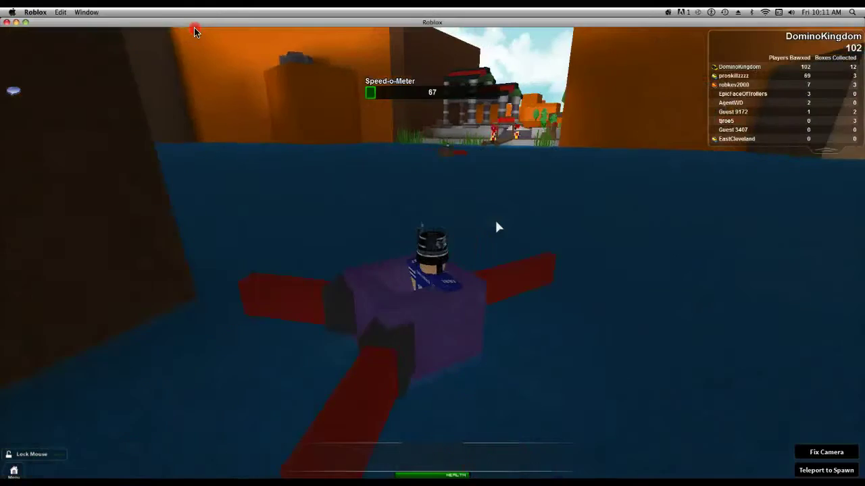
{"action": "key", "text": "w"}
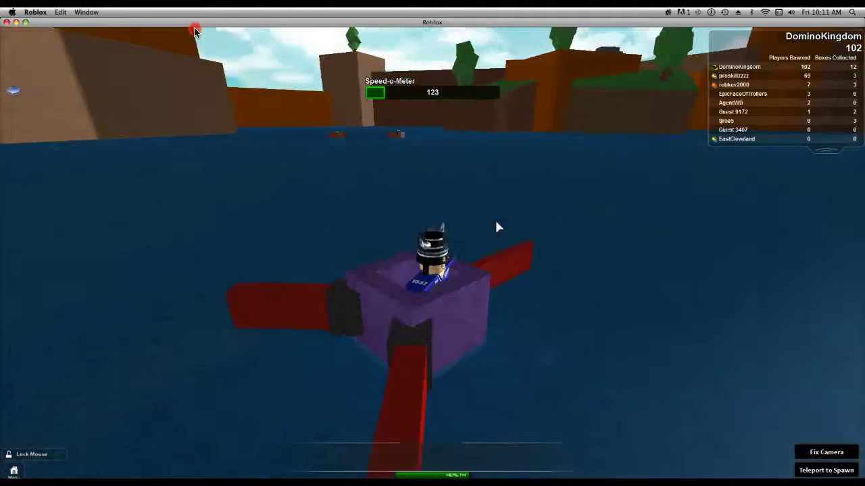
{"action": "key", "text": "w"}
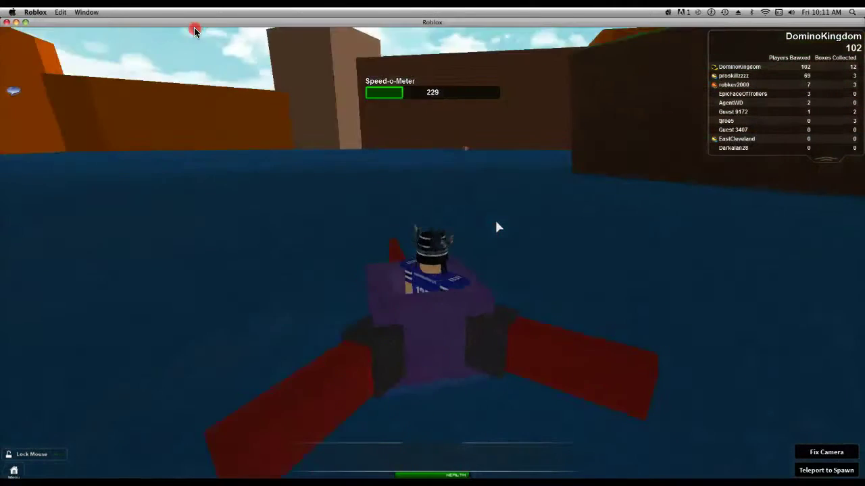
{"action": "key", "text": "w"}
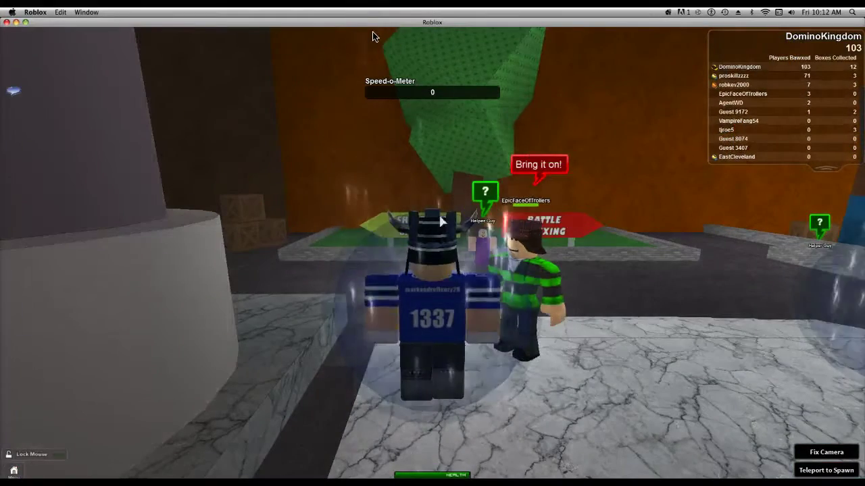
Step: Walk from the spawn platform to the Battle Bawxing recruiters and talk to one
{"action": "left_click_drag", "start_coordinate": [443, 221], "coordinate": [452, 210]}
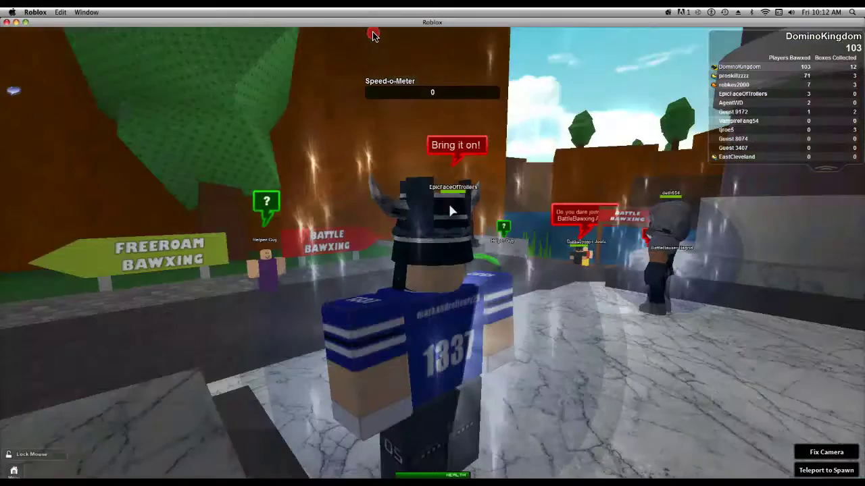
{"action": "key", "text": "w"}
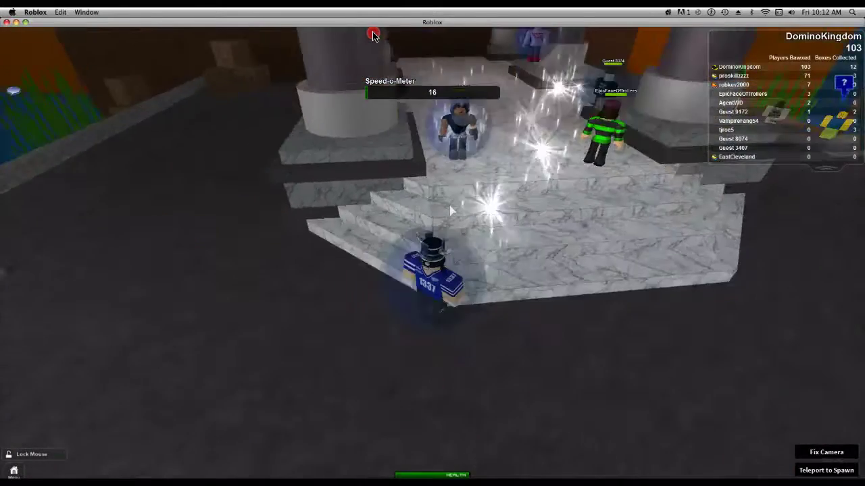
{"action": "key", "text": "w"}
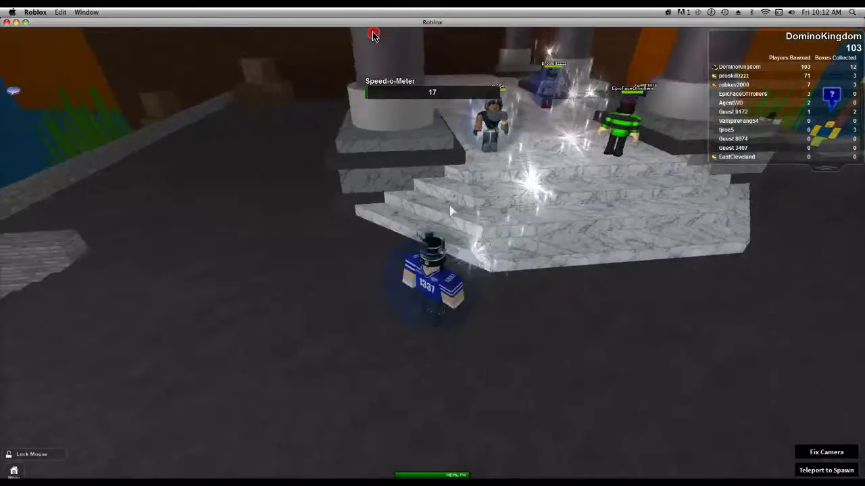
{"action": "key", "text": "w"}
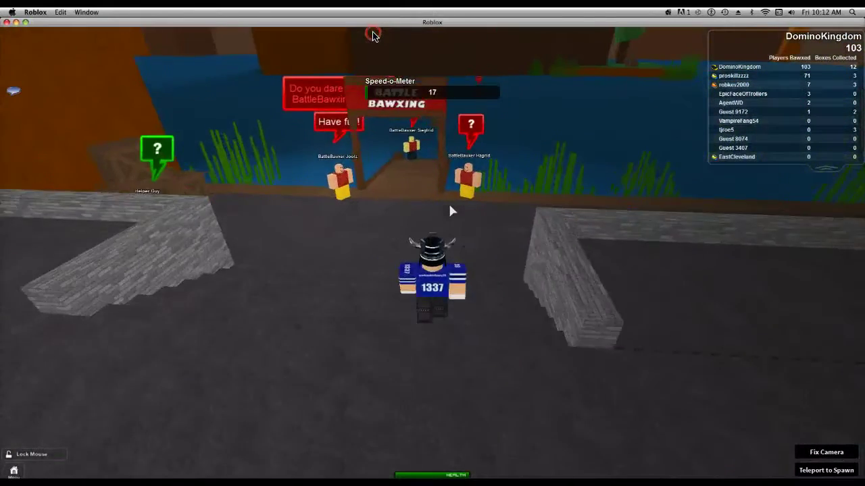
{"action": "key", "text": "w"}
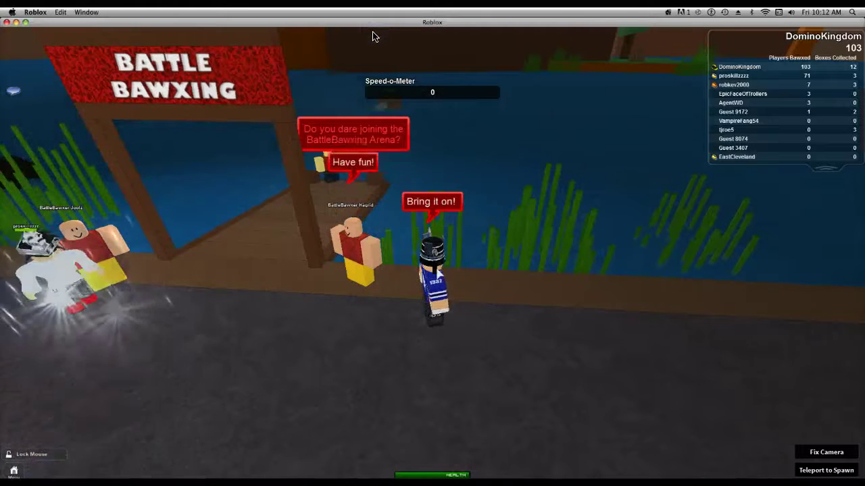
{"action": "left_click", "coordinate": [431, 201]}
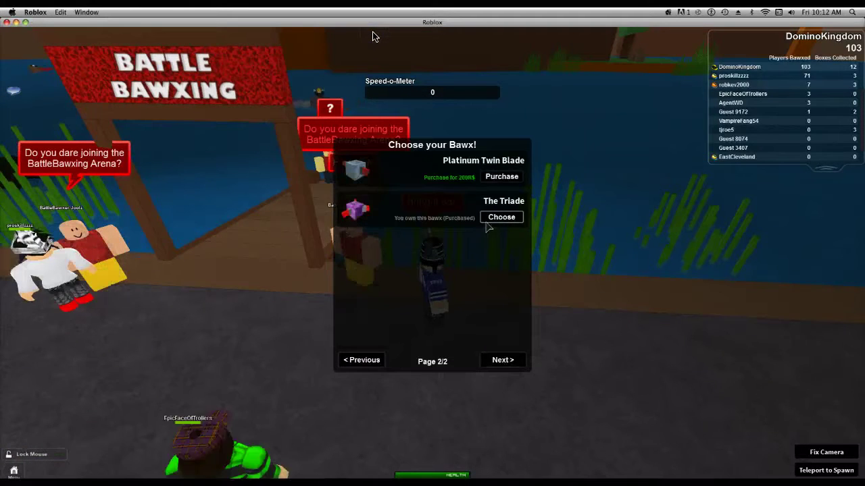
Step: Enter the arena with The Triade, score a hit, and sail until it sinks
{"action": "left_click", "coordinate": [500, 218]}
{"action": "key", "text": "w"}
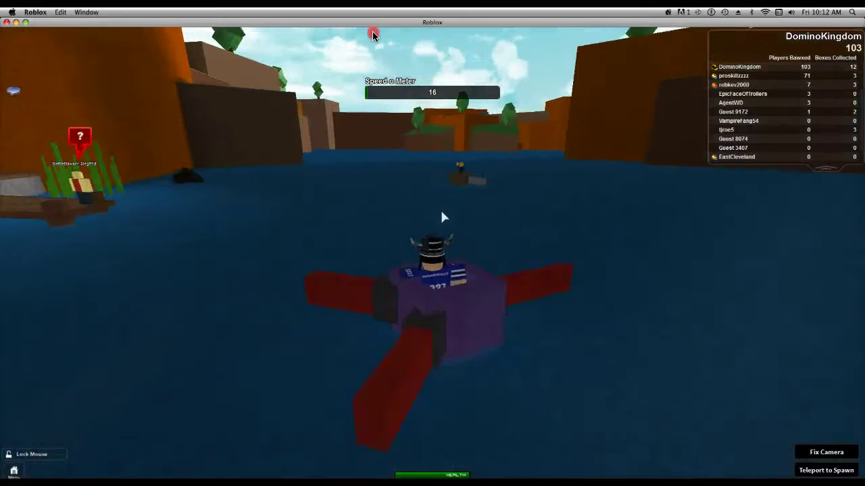
{"action": "key", "text": "w"}
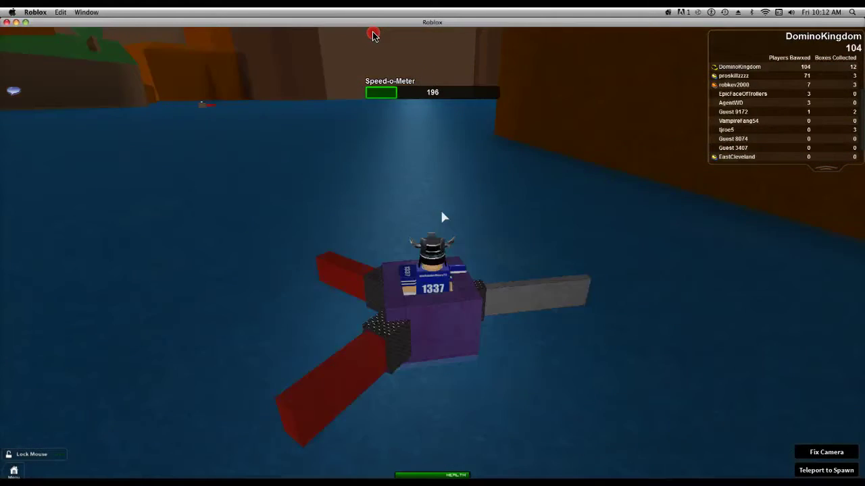
{"action": "key", "text": "w"}
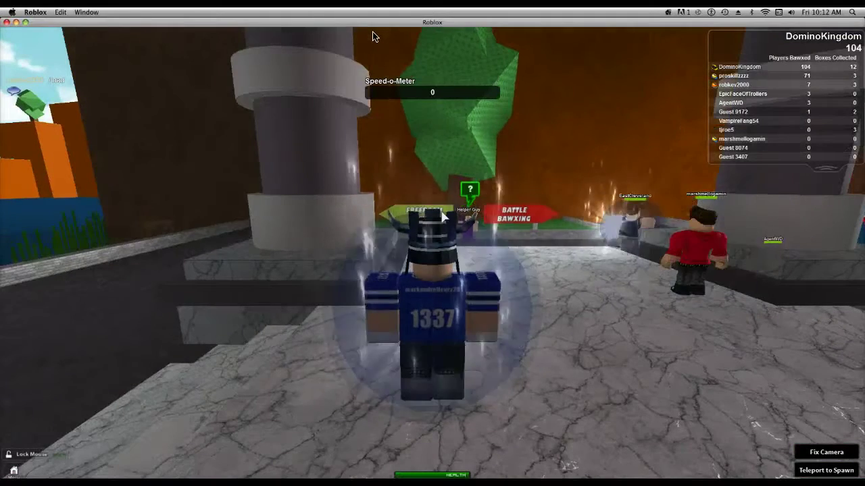
Step: Turn toward the docks, walk off the marble platform and under the Battle Bawxing gate
{"action": "key", "text": "Left"}
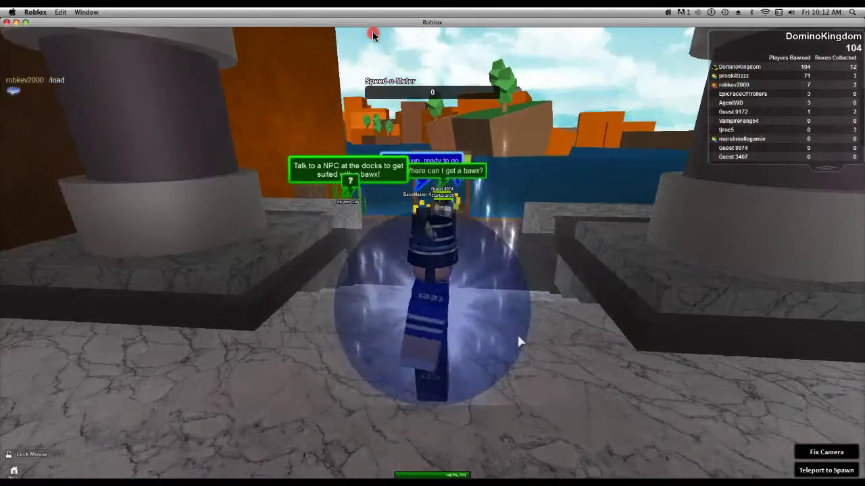
{"action": "key", "text": "w"}
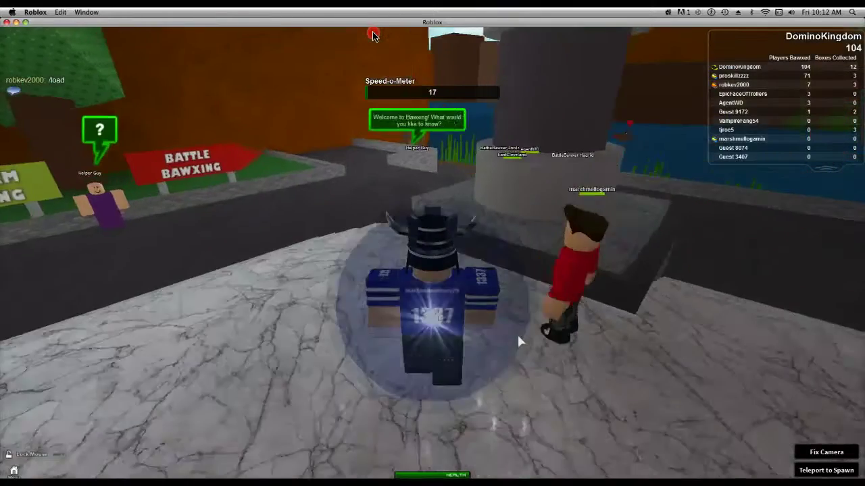
{"action": "key", "text": "w"}
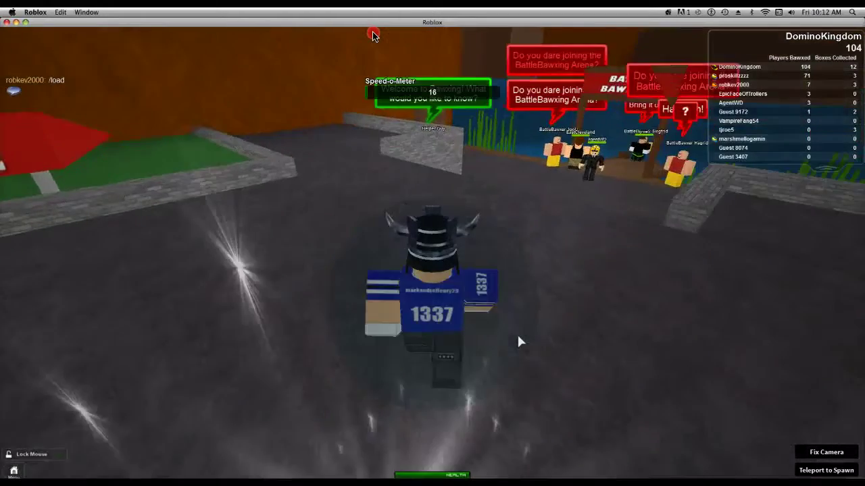
{"action": "key", "text": "w"}
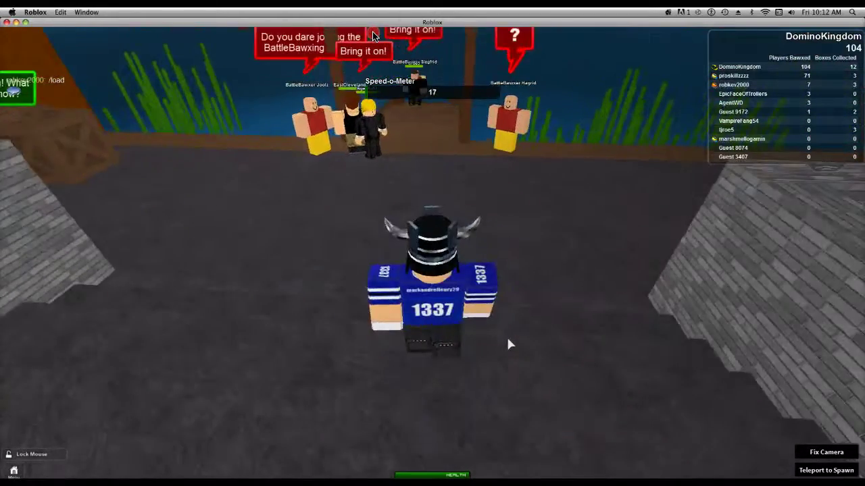
{"action": "left_click_drag", "start_coordinate": [510, 345], "coordinate": [525, 157]}
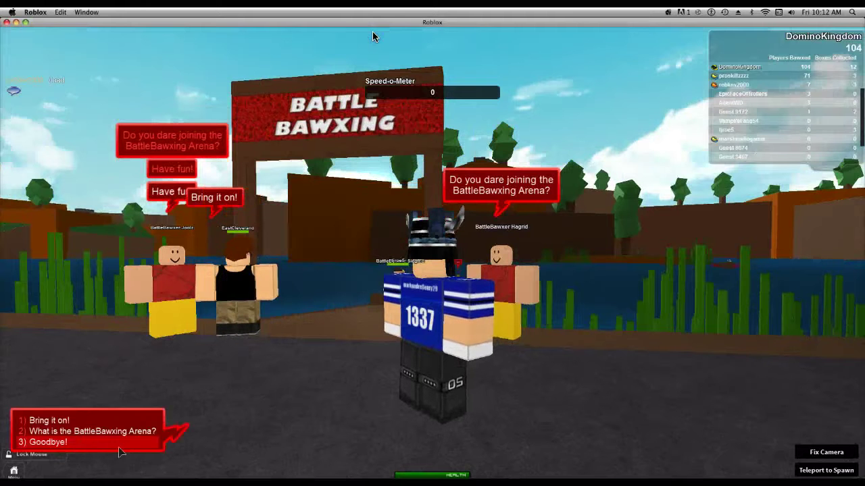
{"action": "key", "text": "w"}
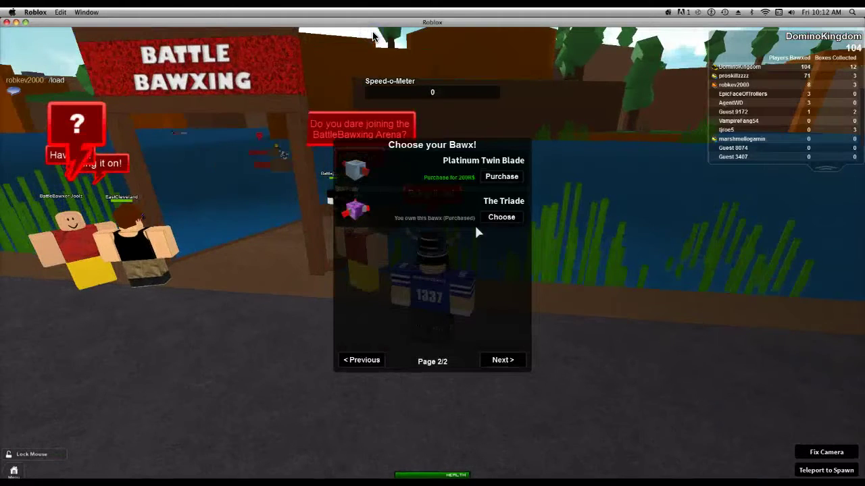
Step: Choose The Triade, then spin and speed the purple bawx across the lake
{"action": "left_click", "coordinate": [501, 217]}
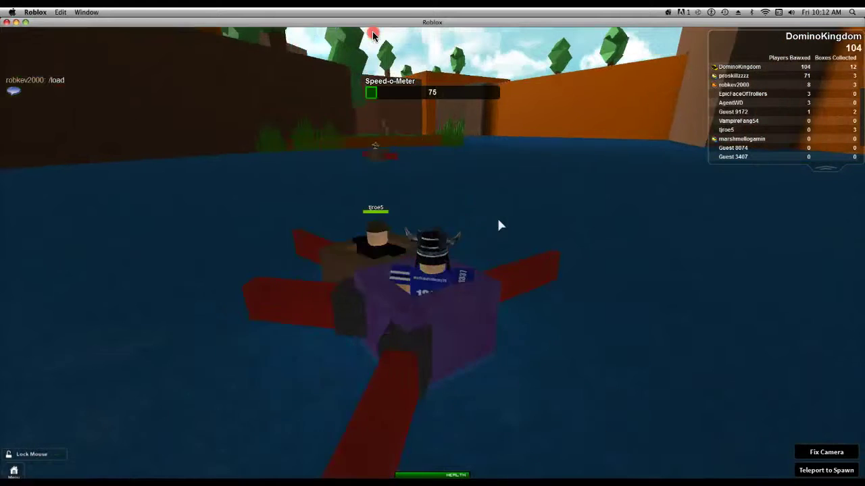
{"action": "key", "text": "w"}
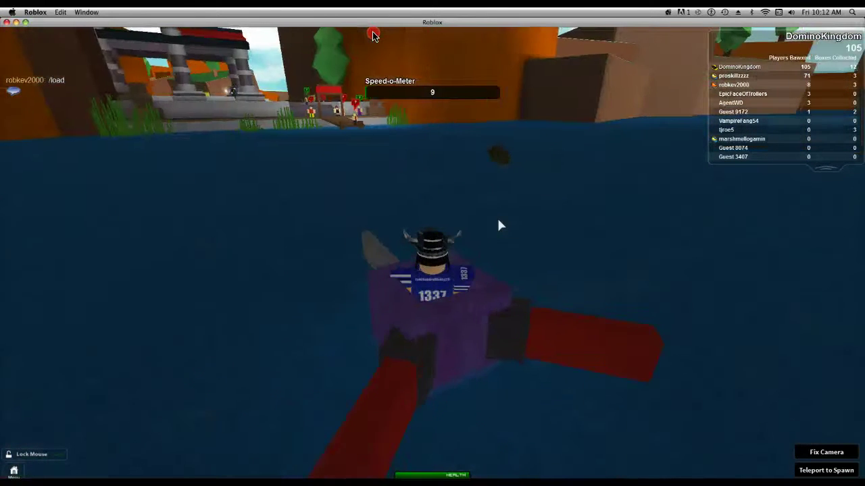
{"action": "key", "text": "w"}
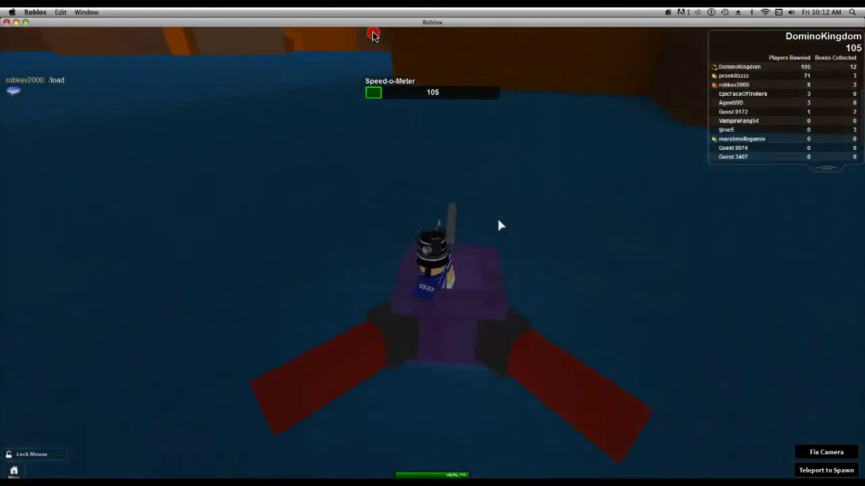
{"action": "key", "text": "w"}
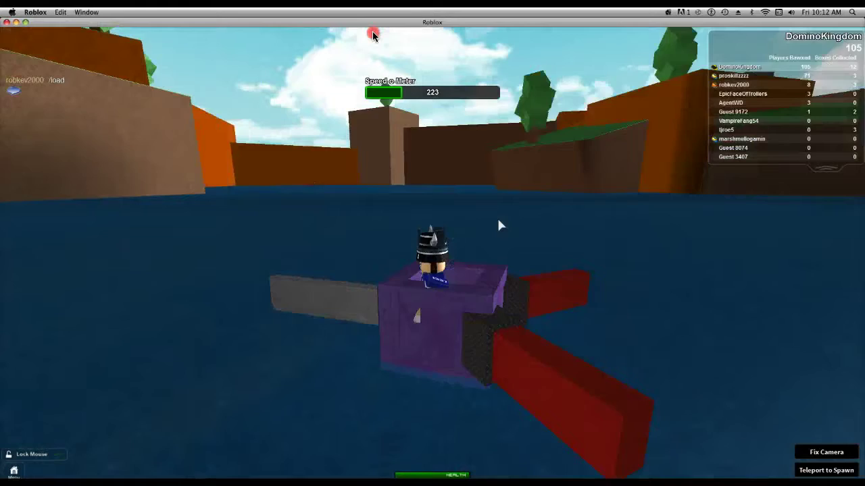
{"action": "key", "text": "w"}
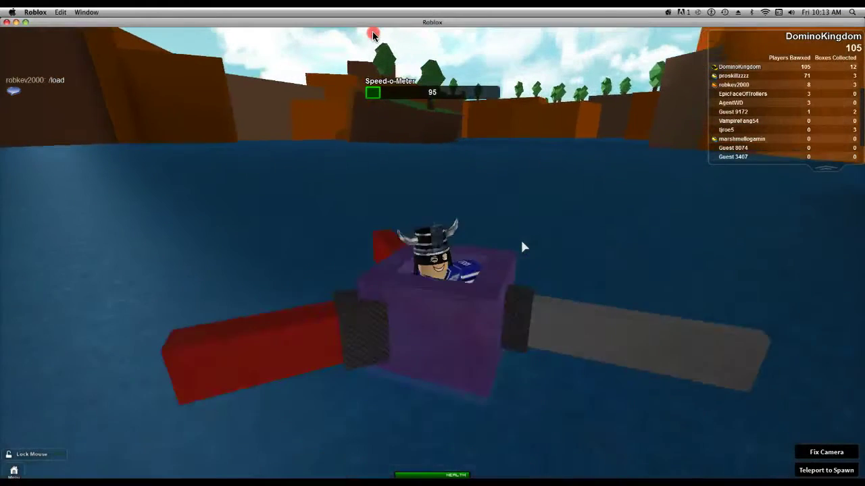
{"action": "key", "text": "w"}
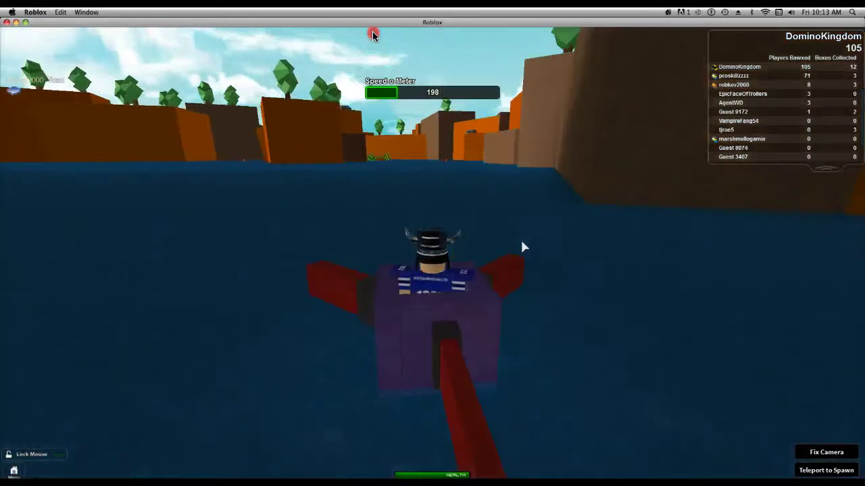
{"action": "key", "text": "w"}
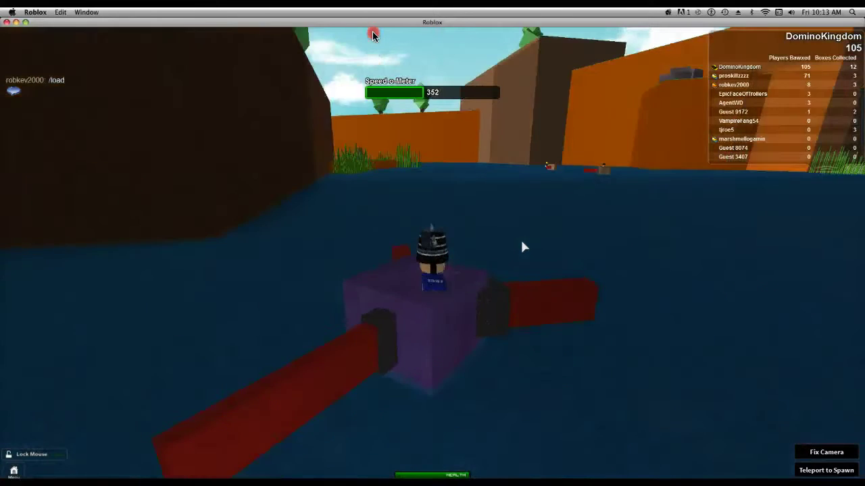
Step: Steer around the cliffs and across open water until the bawx wrecks at 107
{"action": "key", "text": "w"}
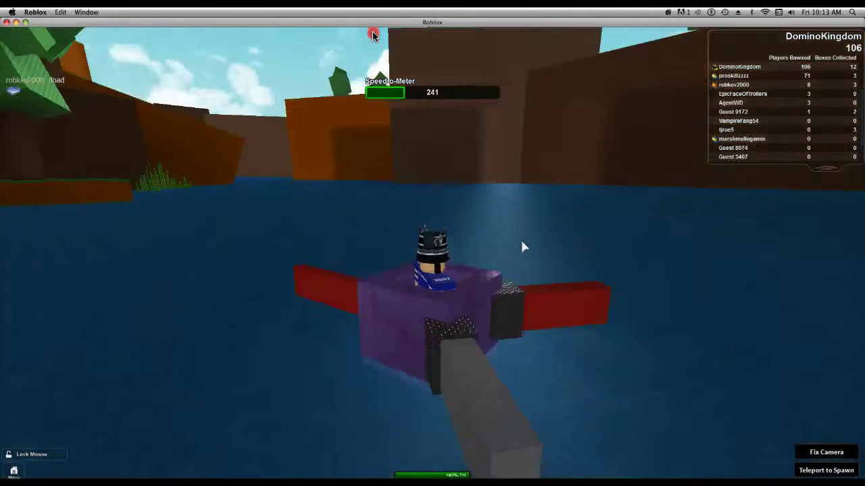
{"action": "key", "text": "w"}
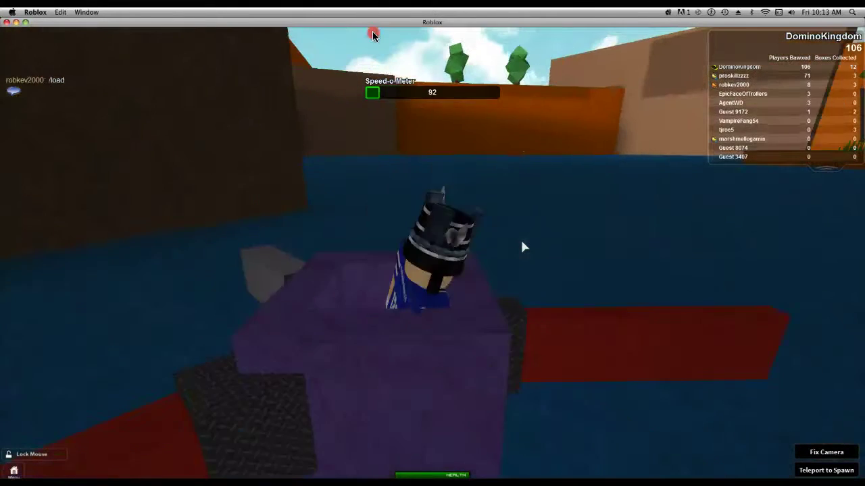
{"action": "key", "text": "w"}
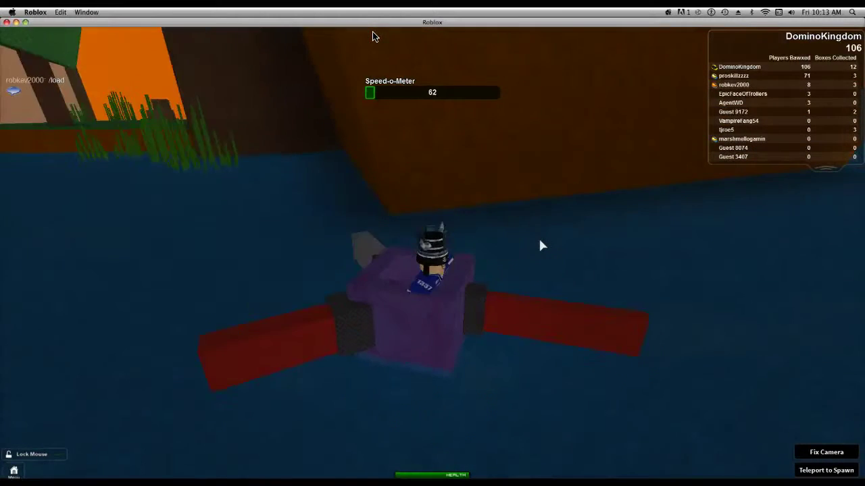
{"action": "key", "text": "w"}
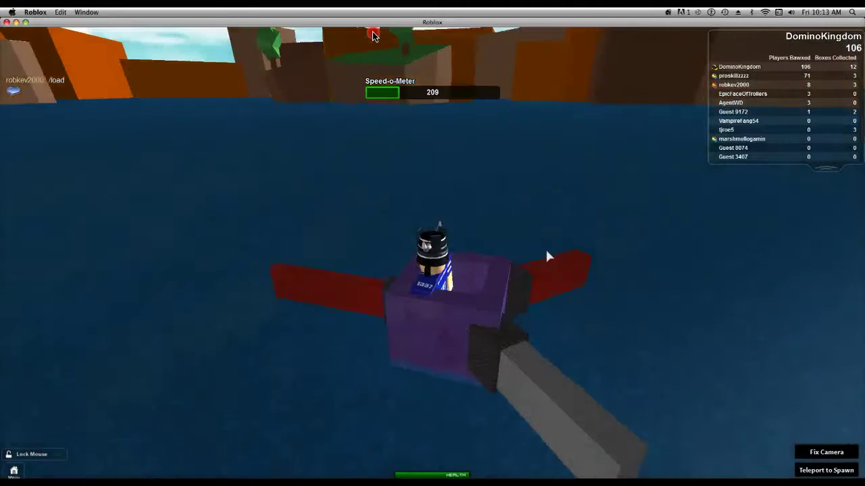
{"action": "key", "text": "w"}
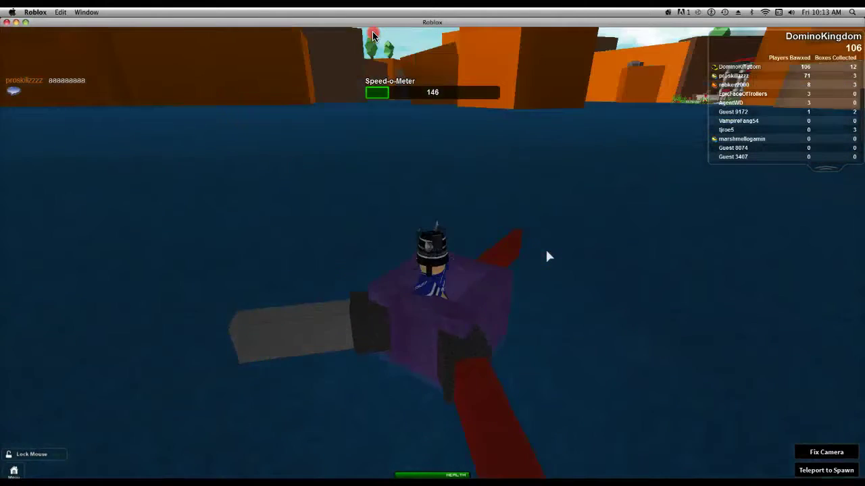
{"action": "key", "text": "w"}
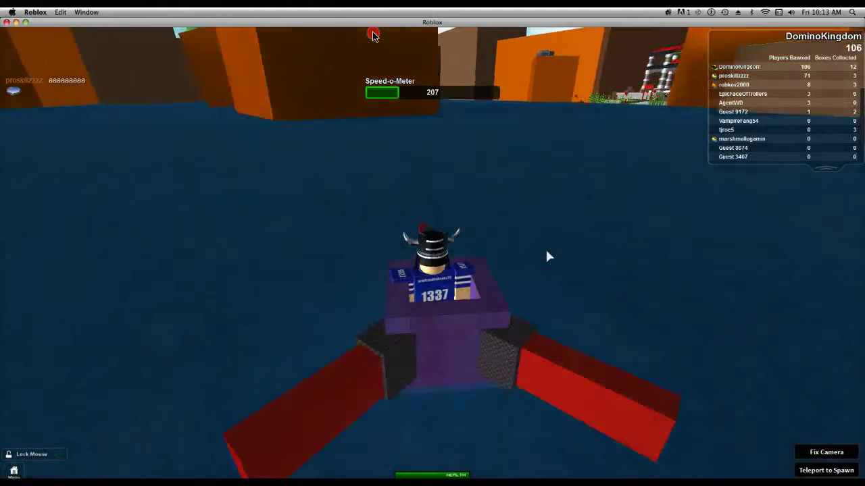
{"action": "key", "text": "w"}
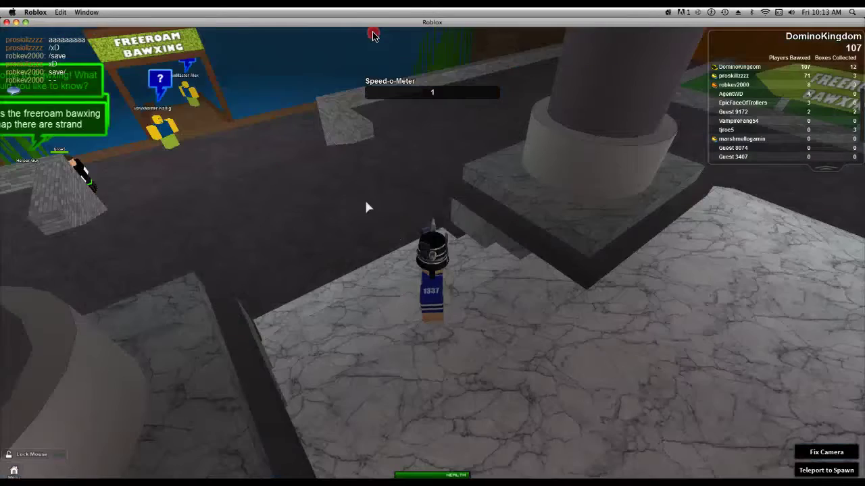
Step: Walk up to the Freeroam Bawxing booth keeper and accept the offer to go bawxing
{"action": "key", "text": "w"}
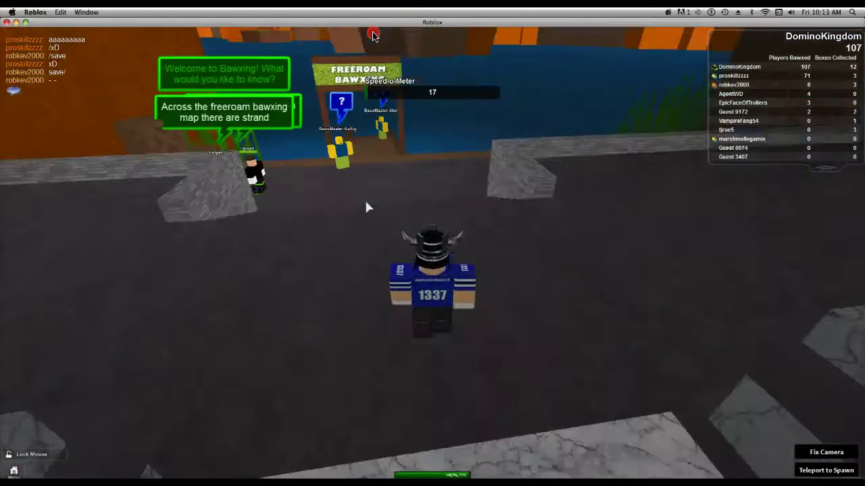
{"action": "key", "text": "w"}
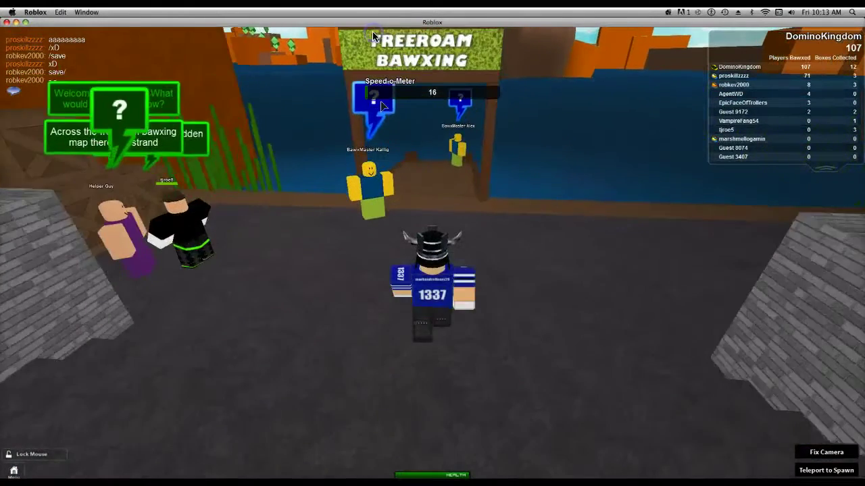
{"action": "key", "text": "w"}
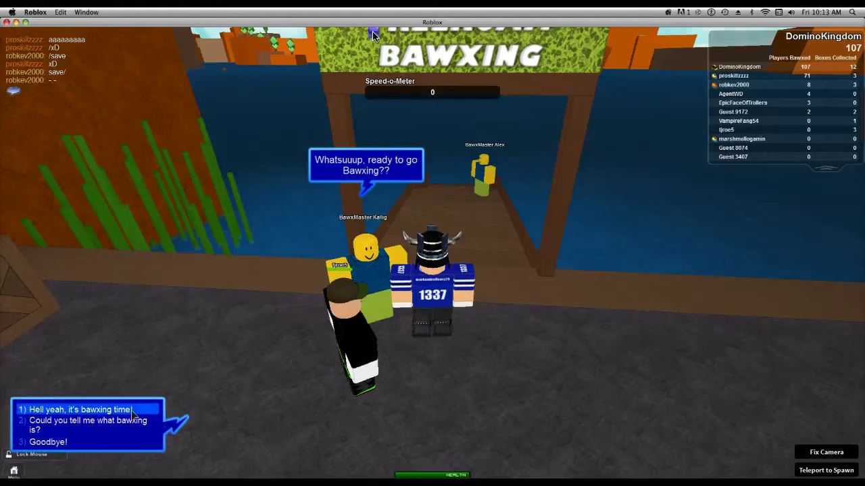
{"action": "key", "text": "1"}
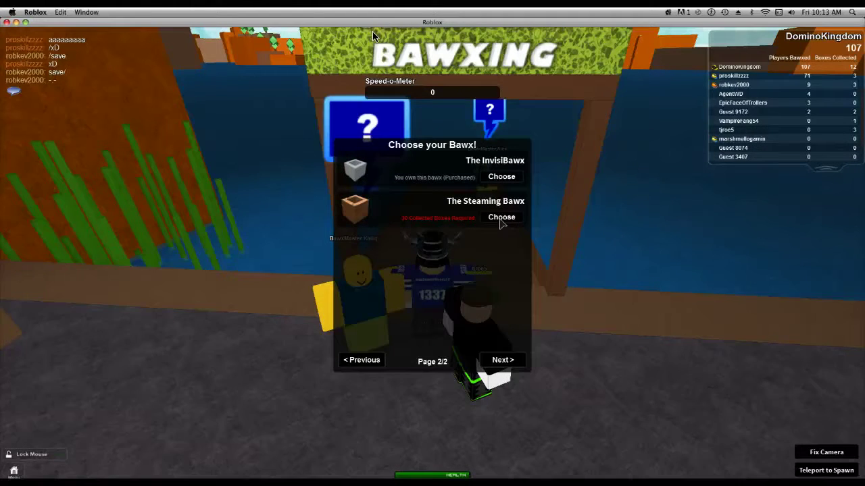
Step: Move up to the booth and choose The InvisiBawx
{"action": "key", "text": "w"}
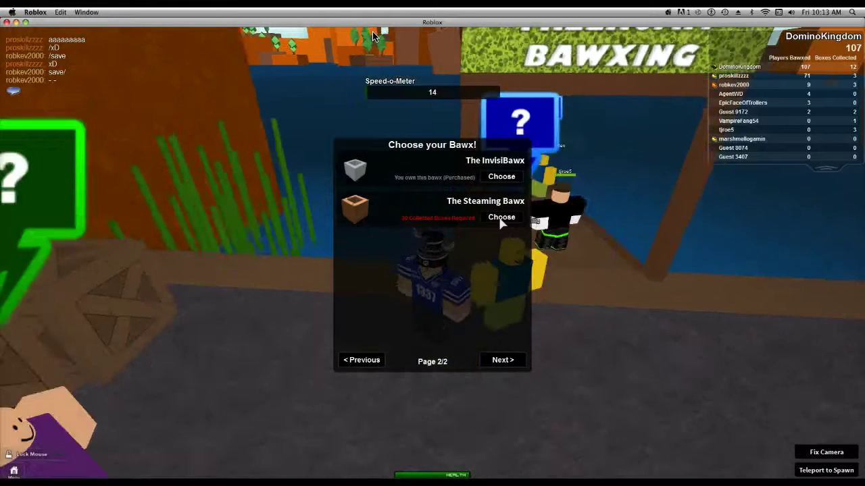
{"action": "key", "text": "w"}
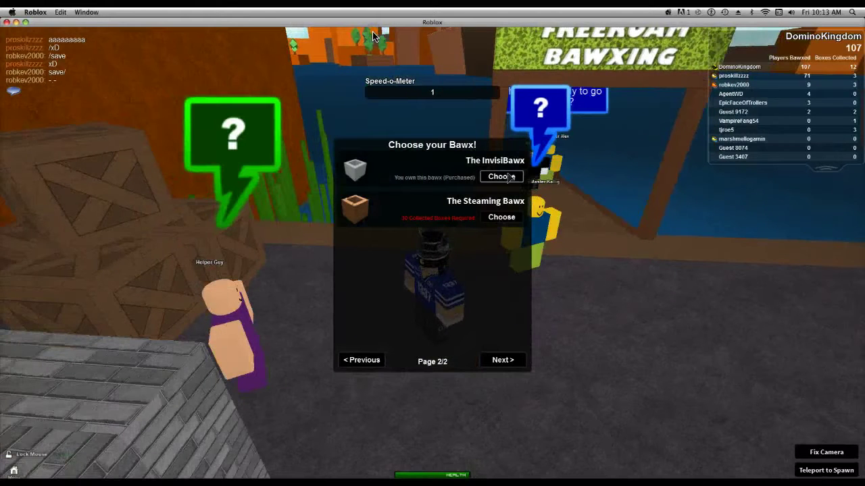
{"action": "left_click", "coordinate": [502, 176]}
Step: Sail The InvisiBawx across the lake until it sinks
{"action": "key", "text": "w"}
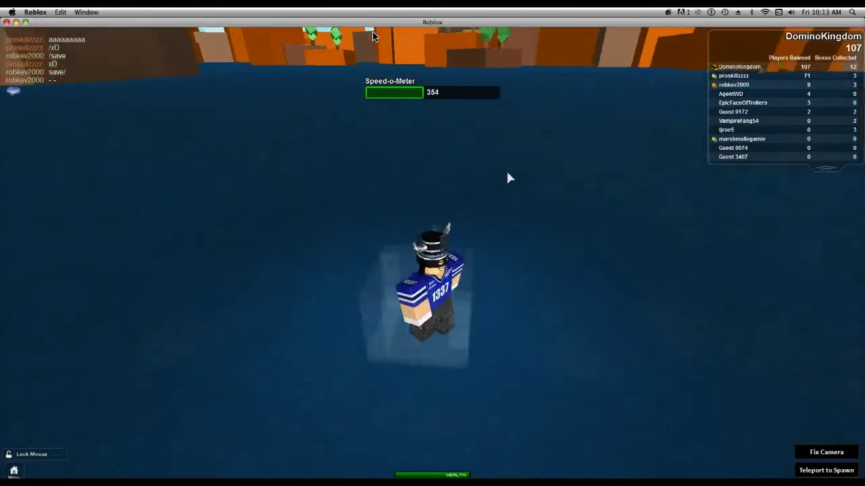
{"action": "left_click_drag", "start_coordinate": [508, 178], "coordinate": [546, 165]}
{"action": "key", "text": "w"}
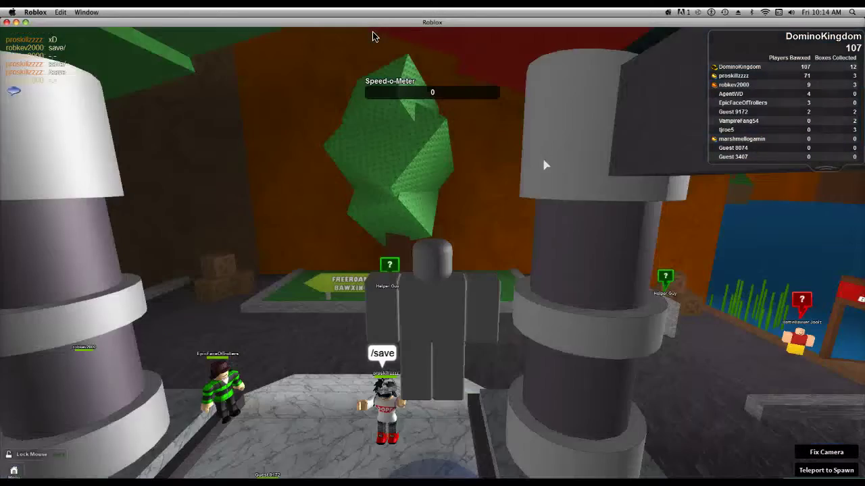
Step: Walk from spawn past the Freeroam Bawxing sign to the booth keeper and accept his offer
{"action": "key", "text": "w"}
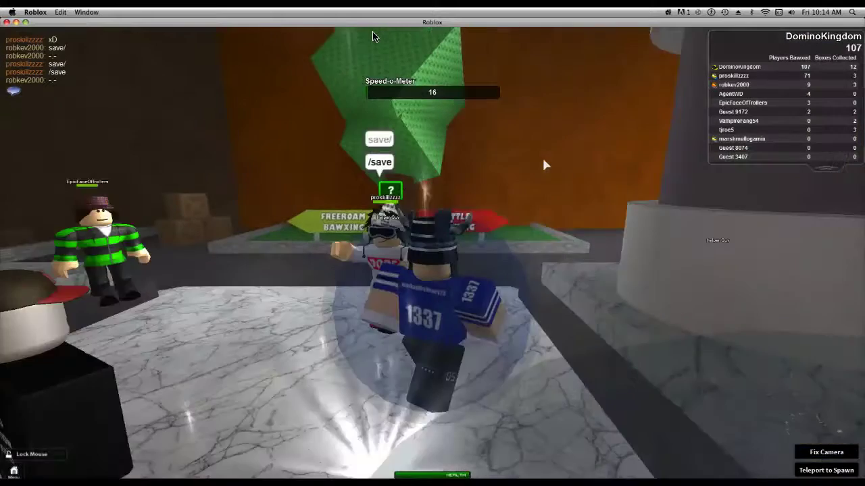
{"action": "key", "text": "w"}
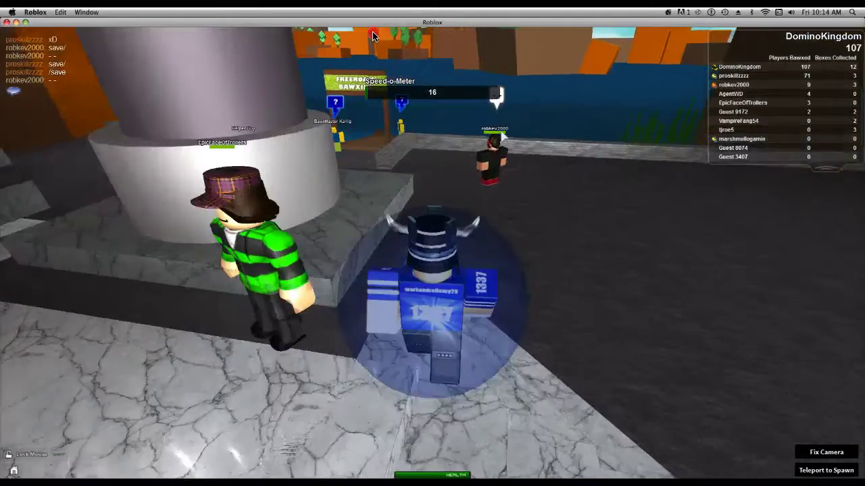
{"action": "key", "text": "w"}
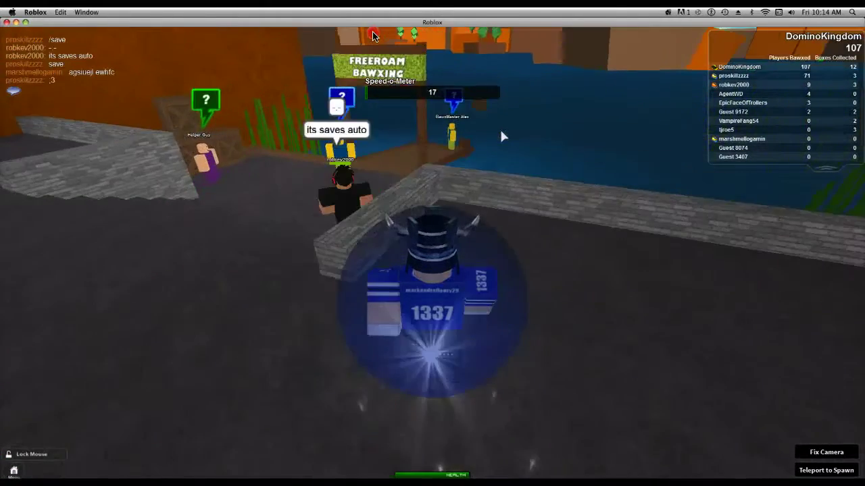
{"action": "key", "text": "w"}
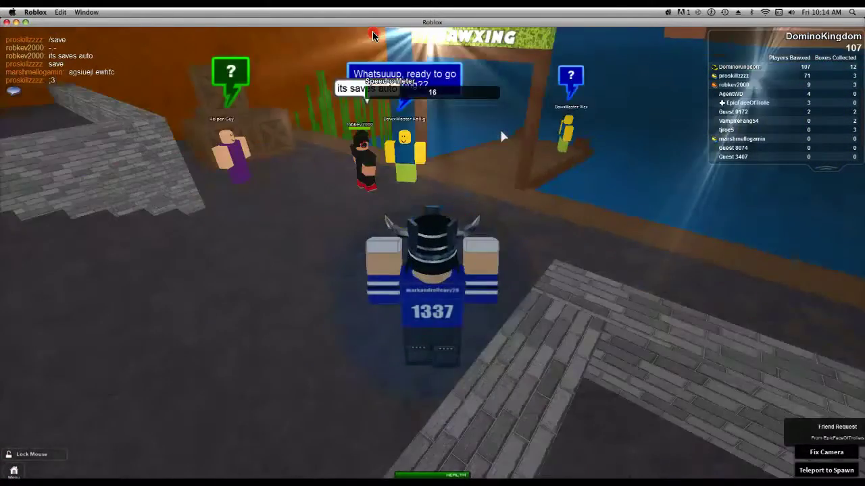
{"action": "key", "text": "w"}
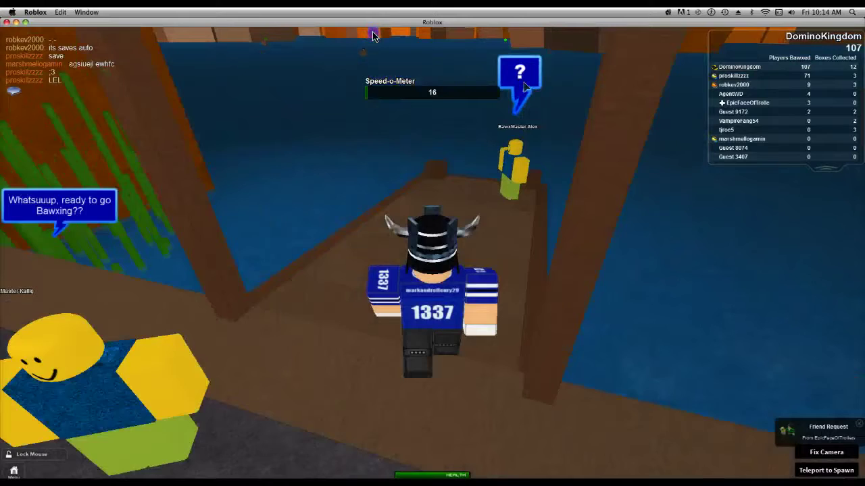
{"action": "left_click", "coordinate": [490, 203]}
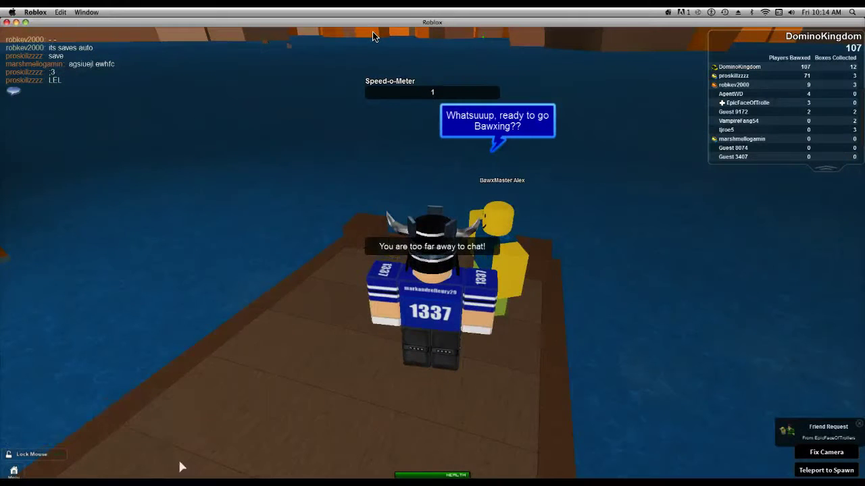
{"action": "left_click", "coordinate": [119, 410]}
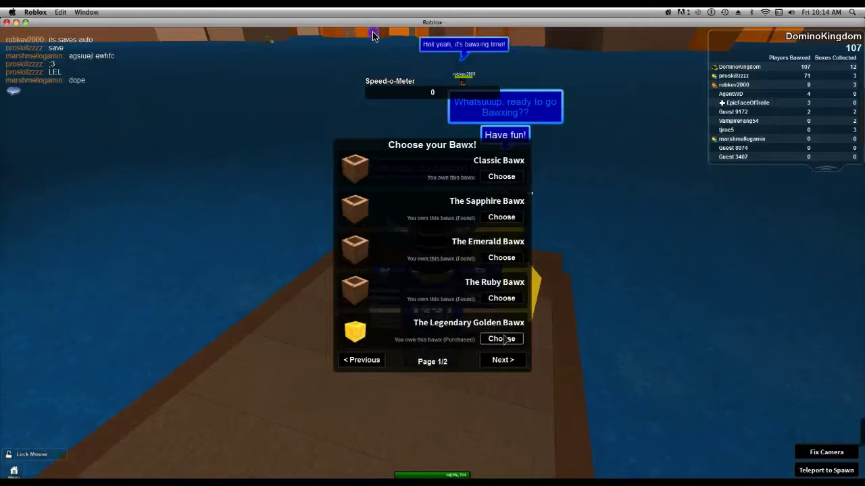
Step: Choose The Legendary Golden Bawx from the bawx list
{"action": "left_click", "coordinate": [501, 338]}
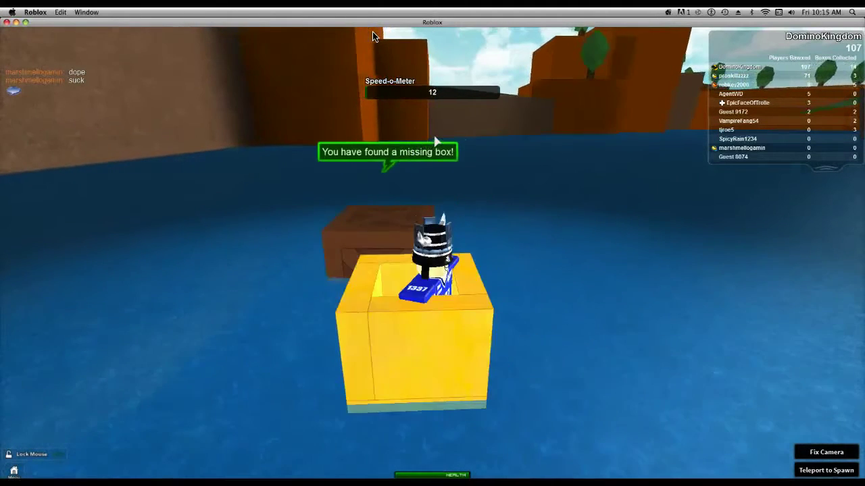
Step: Claim the found missing box and steer the golden bawx past the red Ruby Bawx crate
{"action": "left_click", "coordinate": [410, 146]}
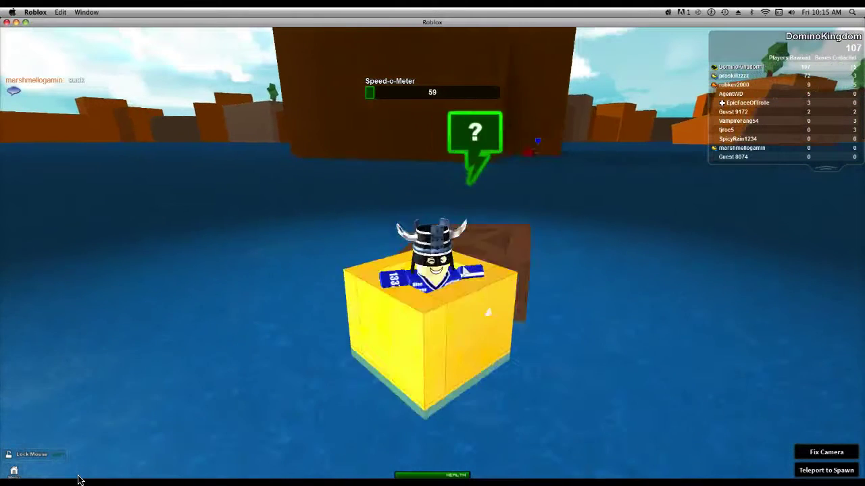
{"action": "key", "text": "w"}
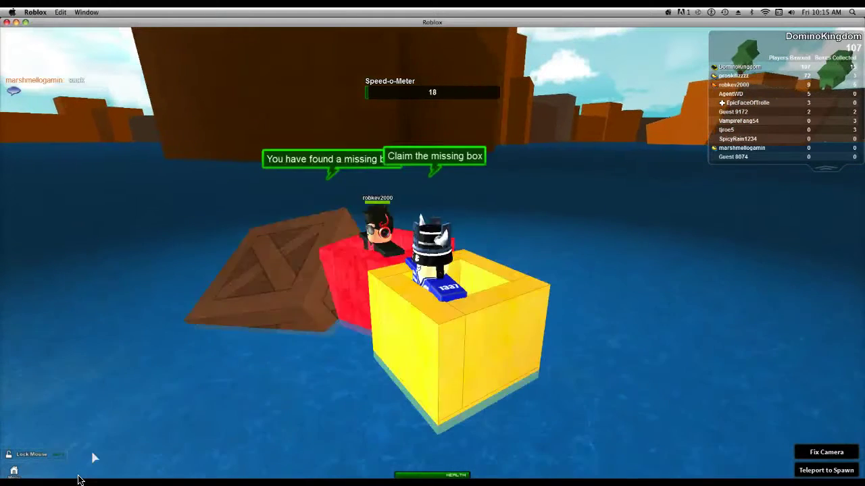
{"action": "key", "text": "w"}
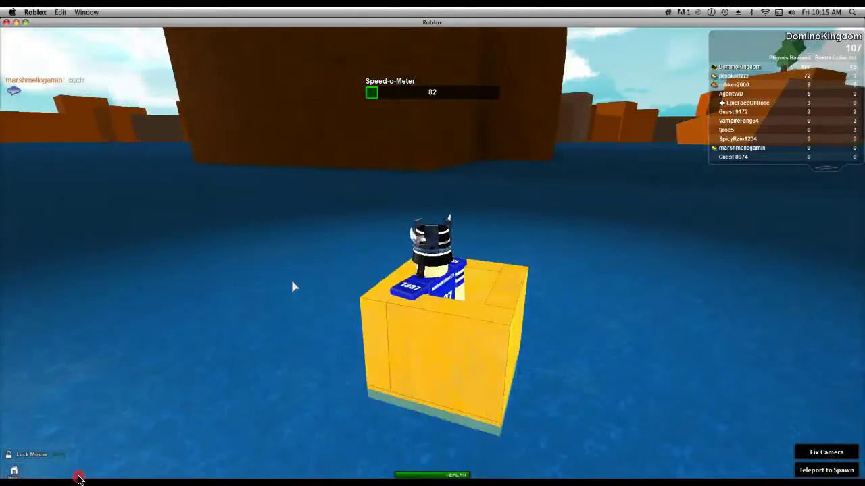
{"action": "key", "text": "w"}
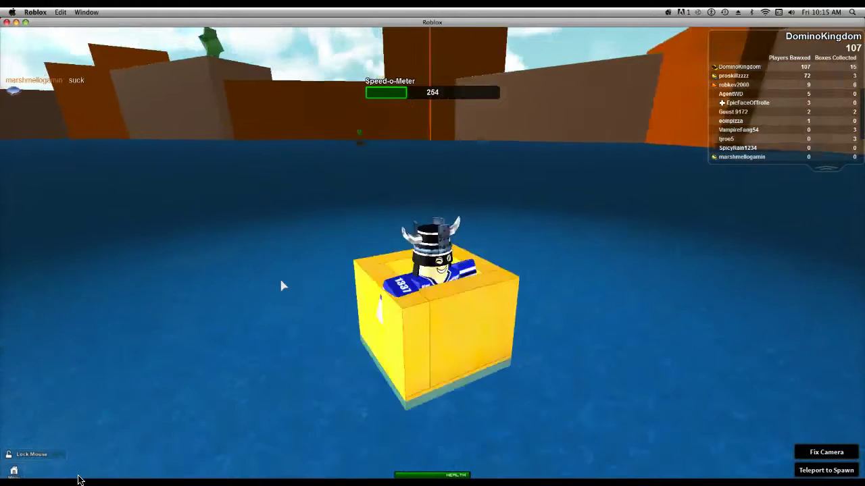
{"action": "key", "text": "w"}
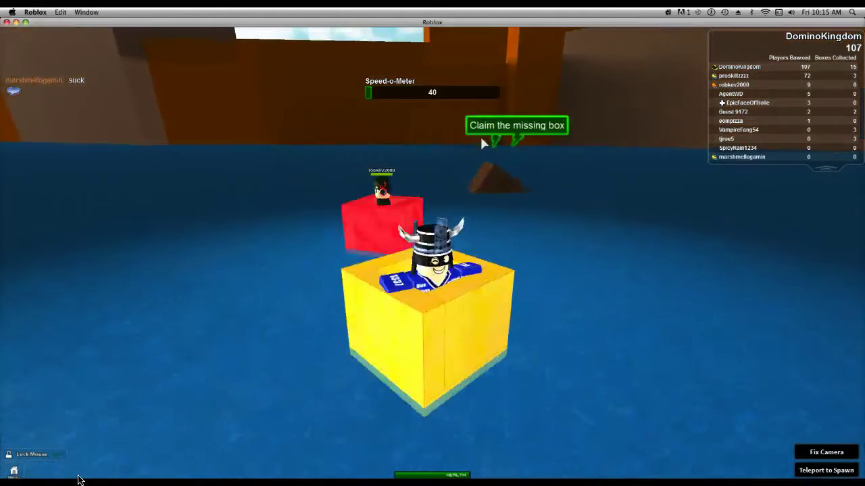
{"action": "key", "text": "w"}
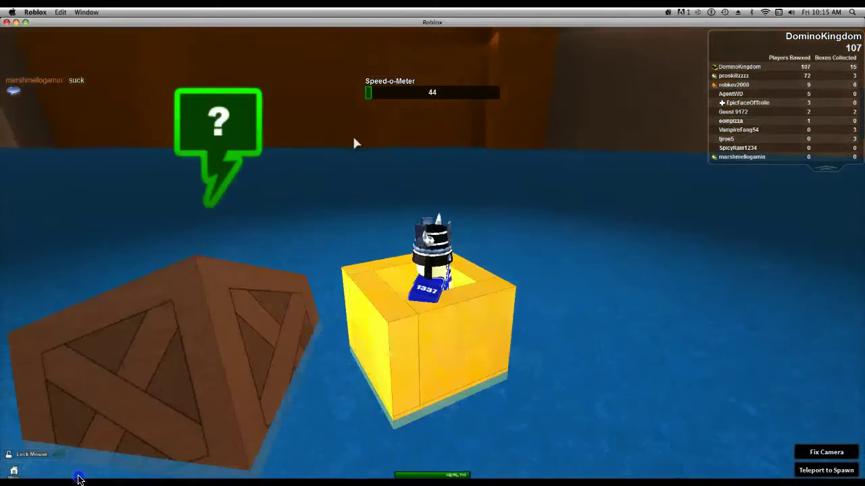
Step: Sail across the lake to the missing crate beside the brown cliff wall
{"action": "key", "text": "w"}
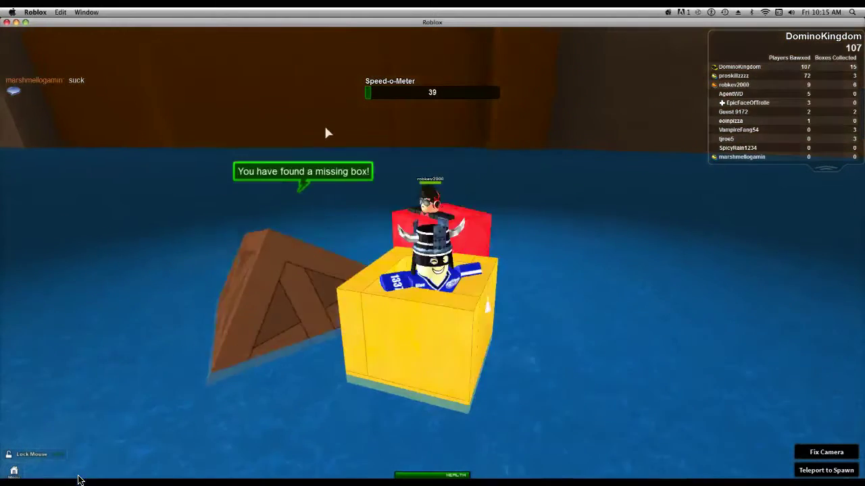
{"action": "key", "text": "w"}
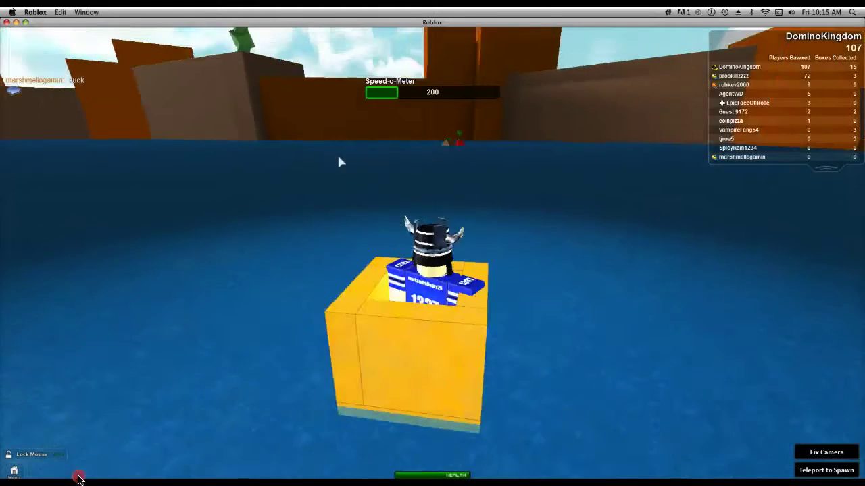
{"action": "key", "text": "w"}
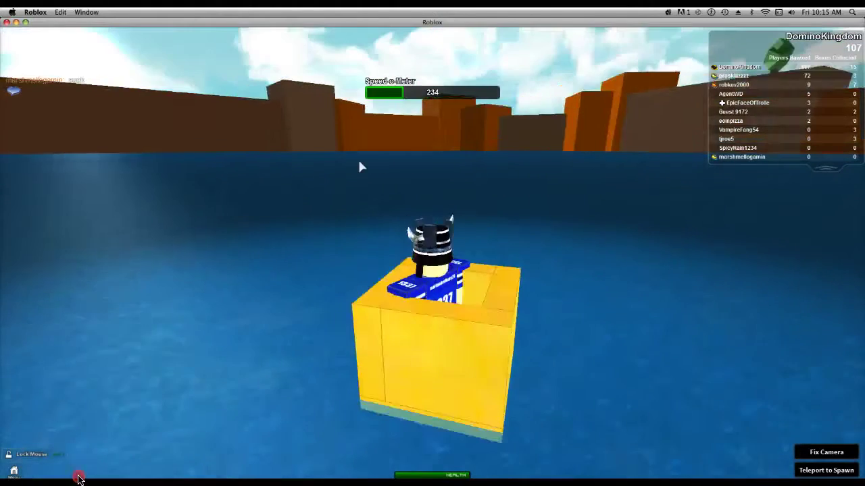
{"action": "key", "text": "w"}
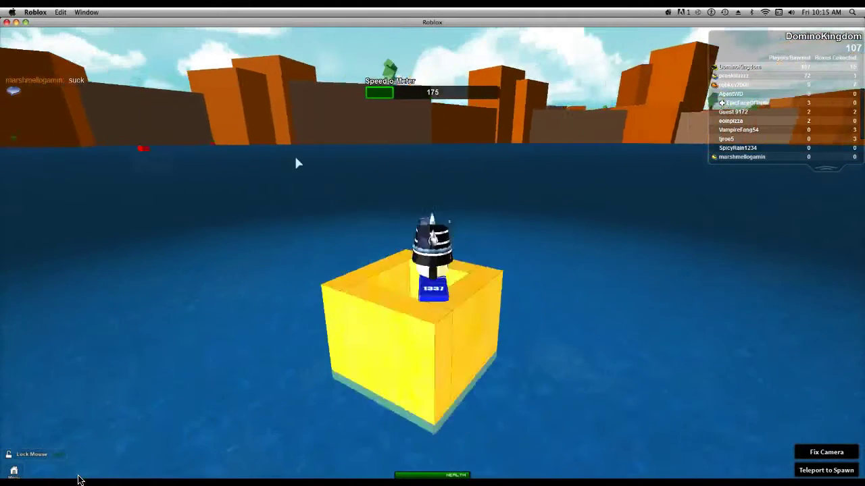
{"action": "key", "text": "w"}
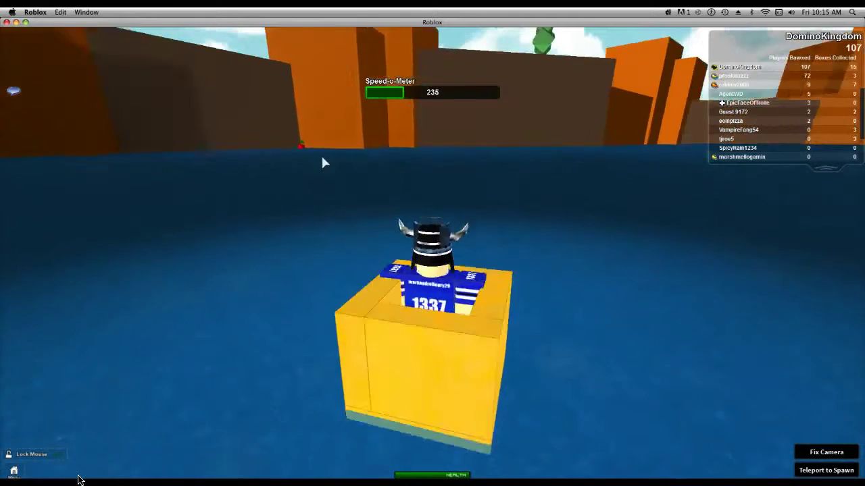
{"action": "key", "text": "w"}
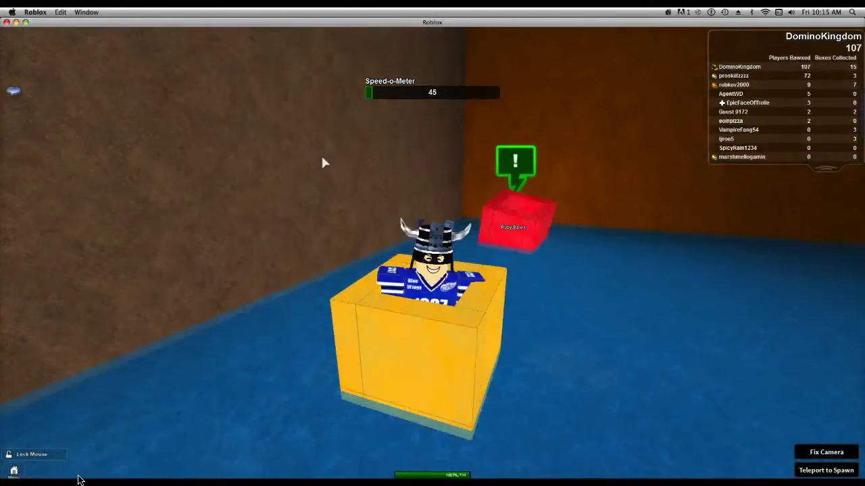
{"action": "left_click_drag", "start_coordinate": [321, 161], "coordinate": [492, 187]}
{"action": "key", "text": "w"}
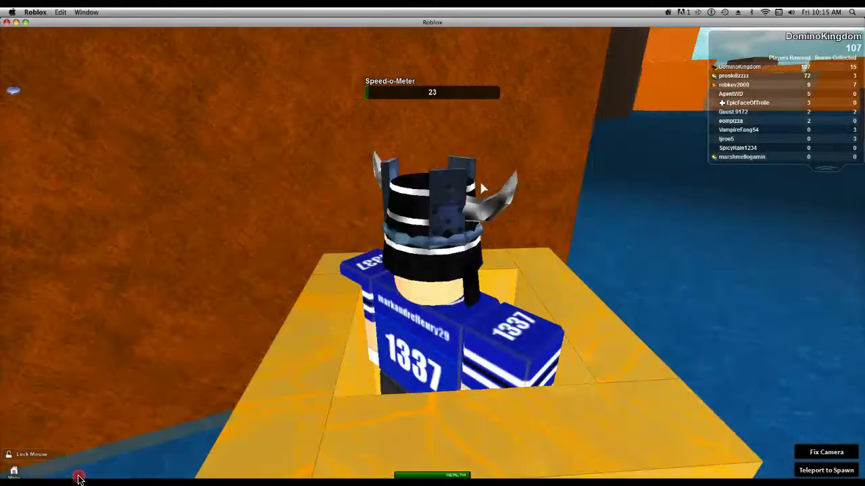
{"action": "key", "text": "w"}
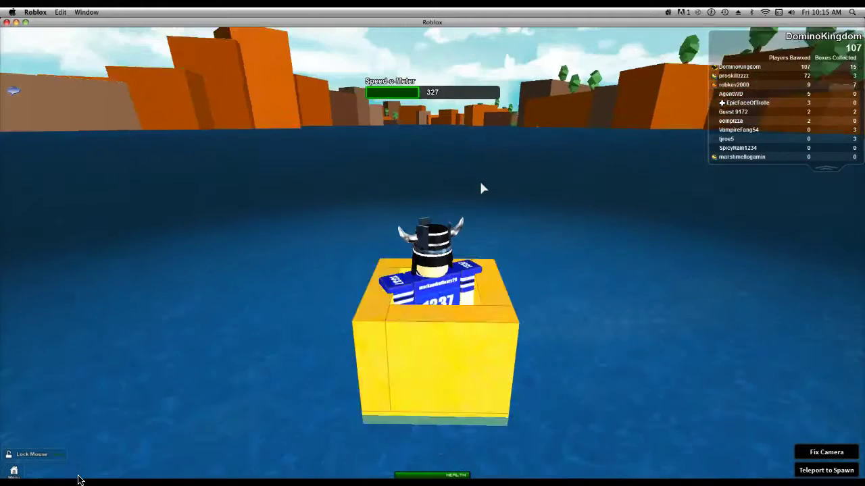
{"action": "key", "text": "w"}
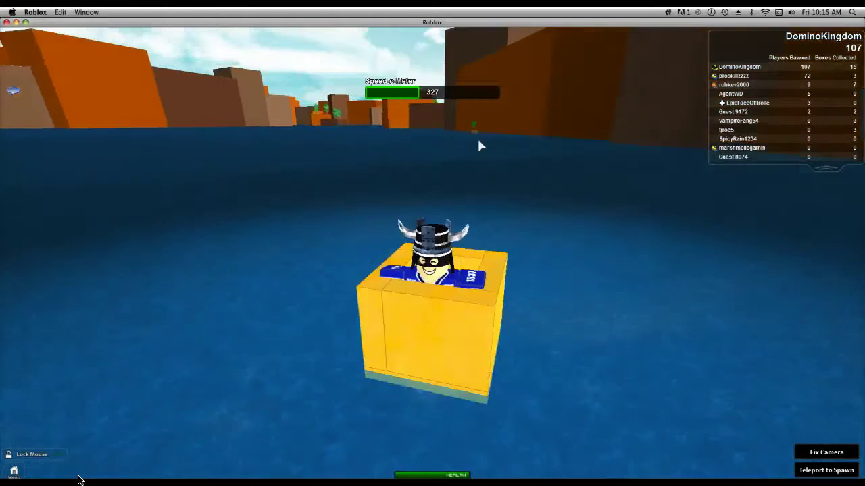
{"action": "key", "text": "w"}
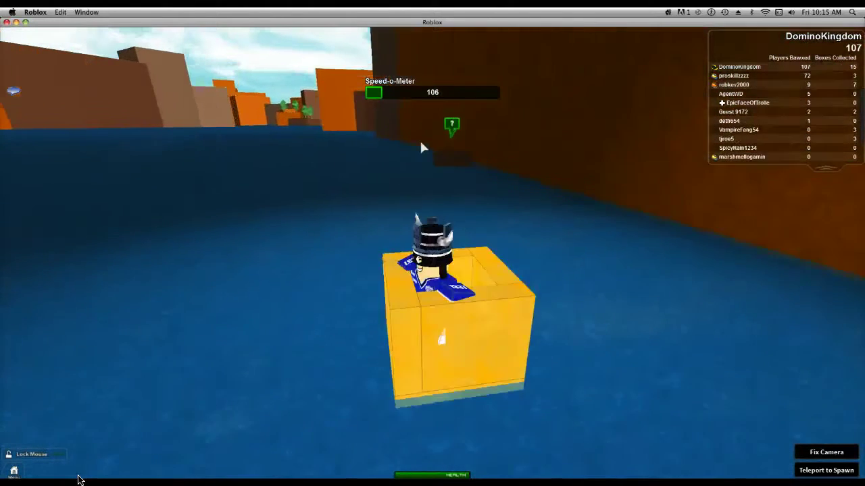
Step: Stop beside the crate and claim it, raising Boxes Collected to 16
{"action": "key", "text": "w"}
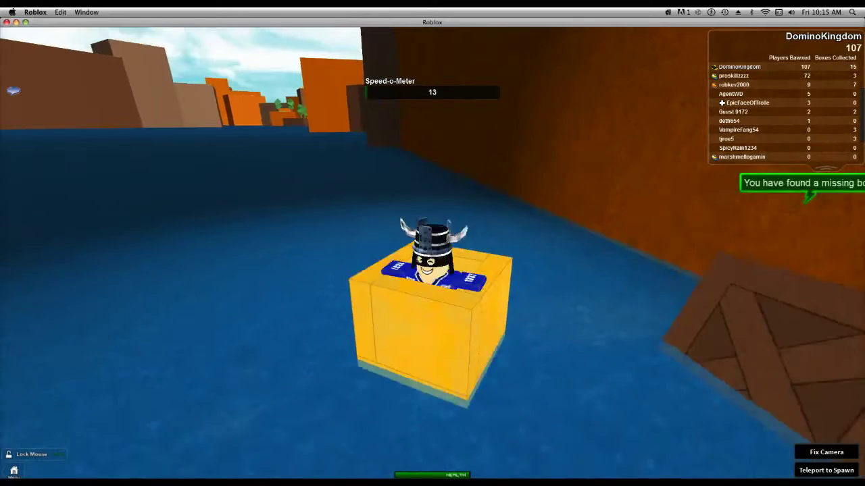
{"action": "key", "text": "w"}
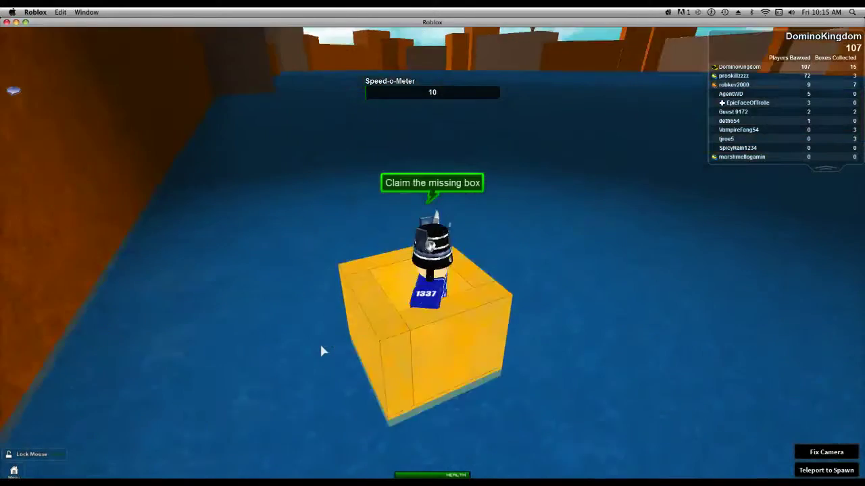
{"action": "key", "text": "w"}
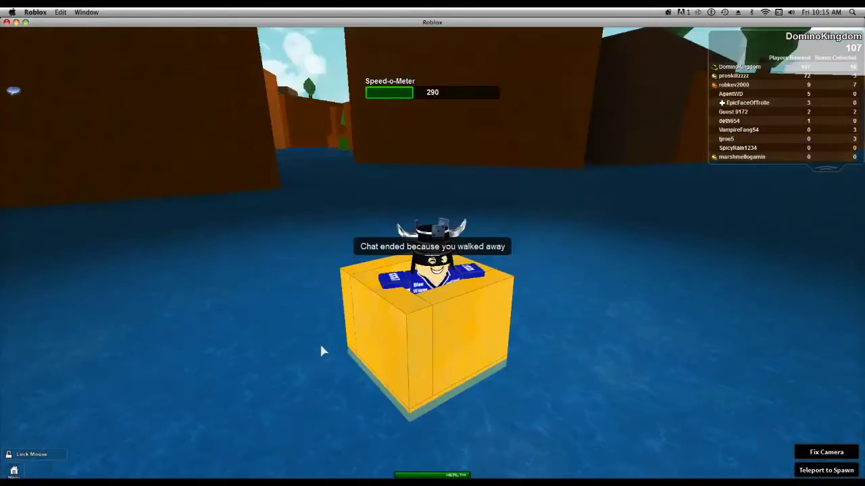
Step: Steer the golden bawx around the cliff edge and along the grassy bank
{"action": "key", "text": "w"}
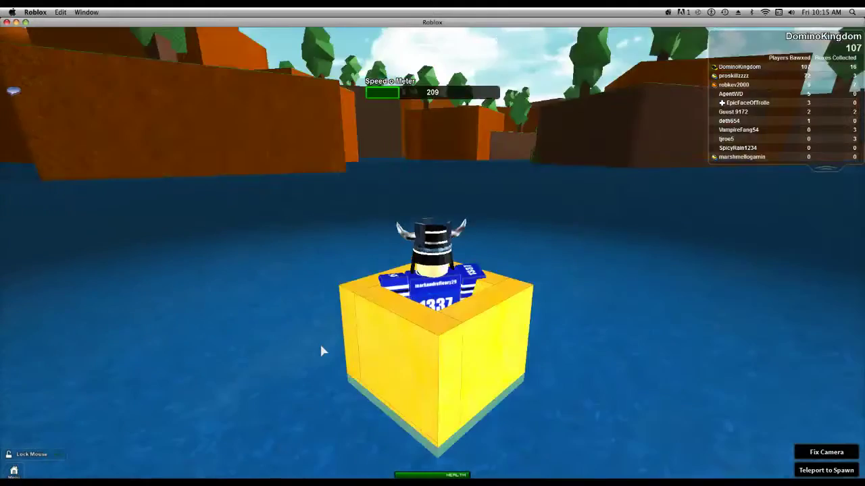
{"action": "key", "text": "w"}
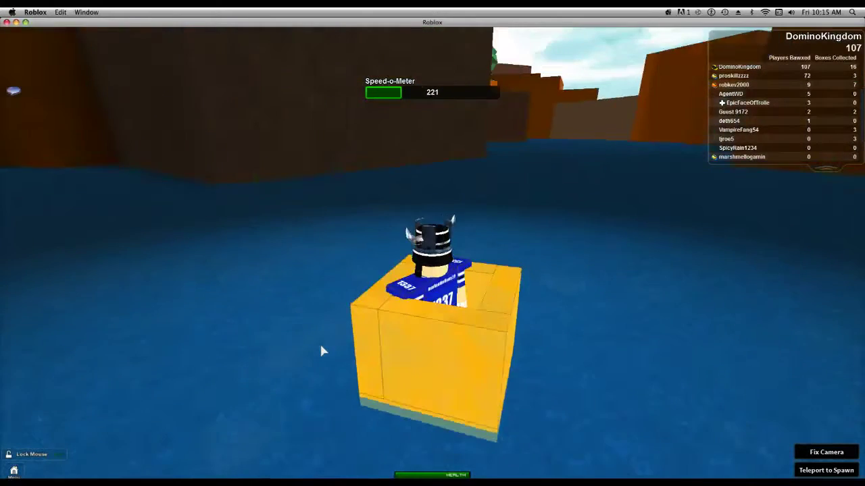
{"action": "key", "text": "w"}
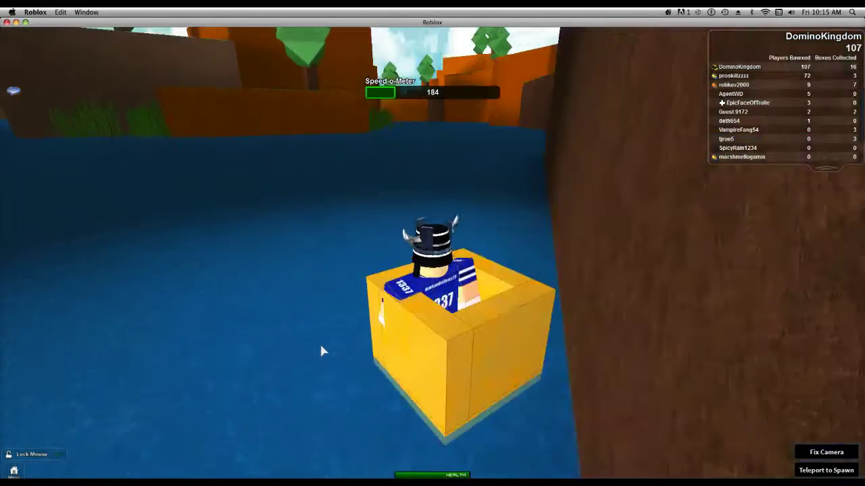
{"action": "key", "text": "w"}
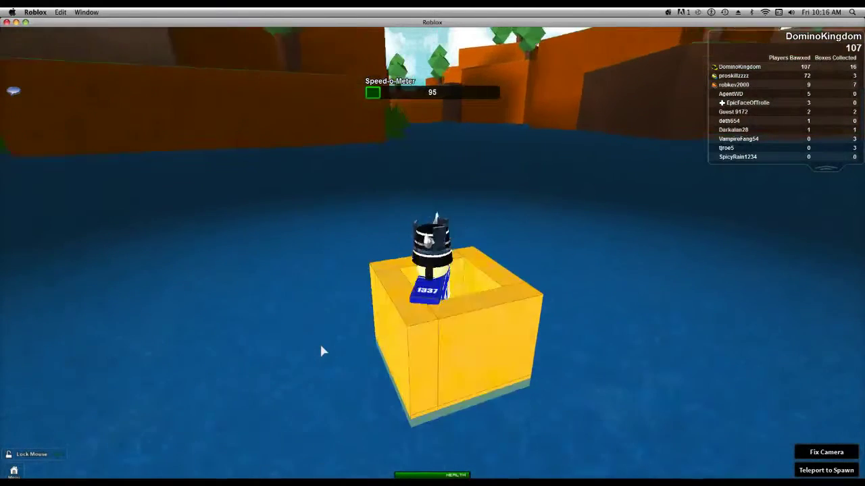
{"action": "key", "text": "w"}
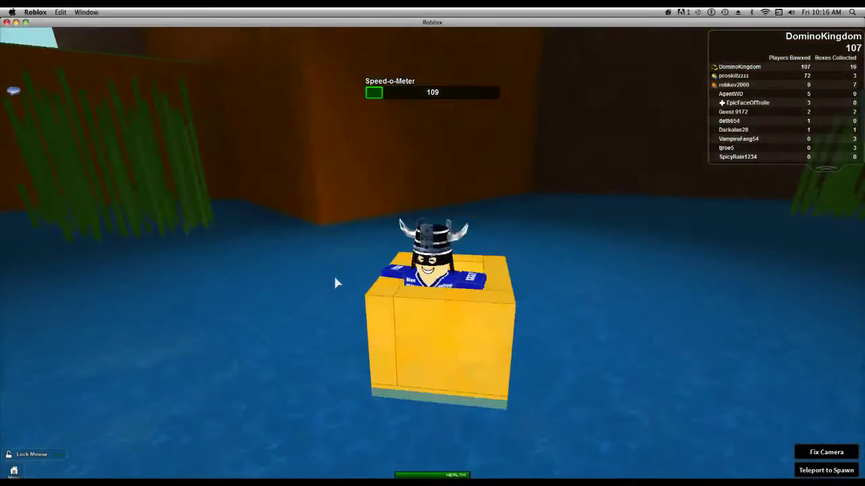
{"action": "key", "text": "w"}
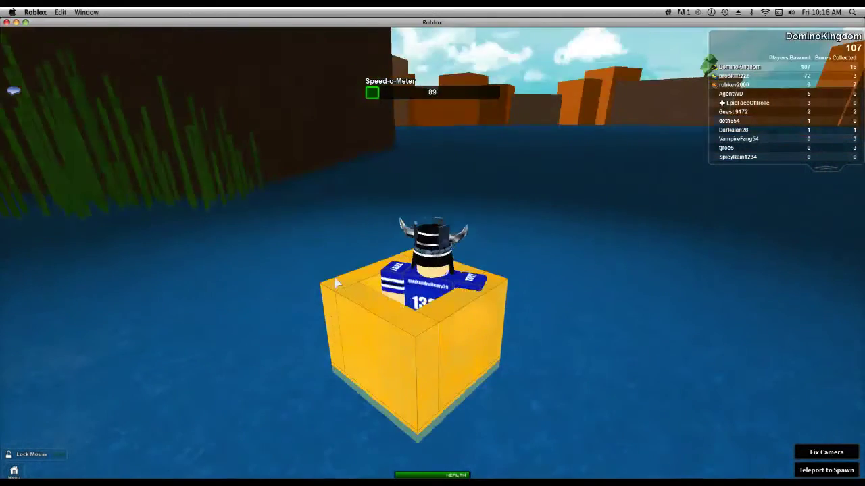
{"action": "key", "text": "w"}
Step: Sail through the cove between the cliff walls out onto the open lake
{"action": "key", "text": "w"}
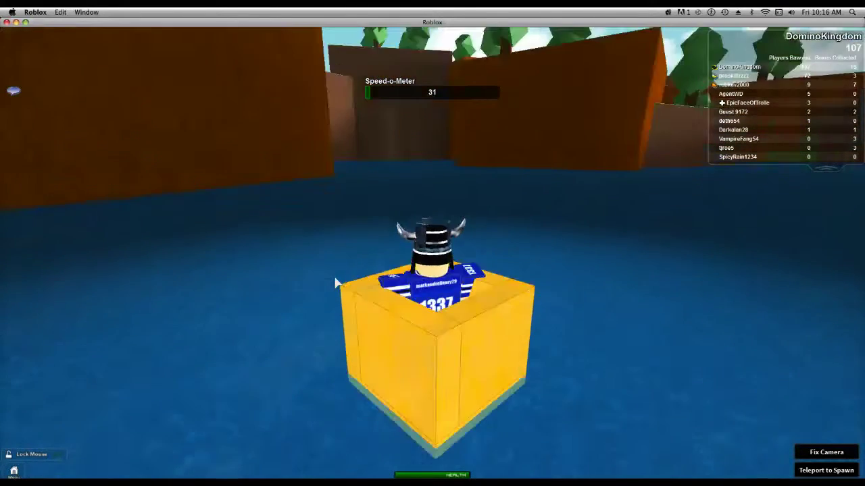
{"action": "key", "text": "w"}
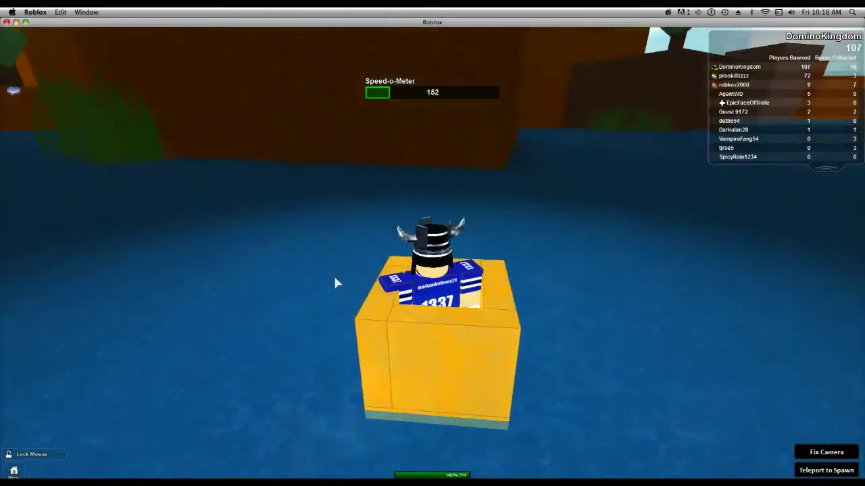
{"action": "key", "text": "w"}
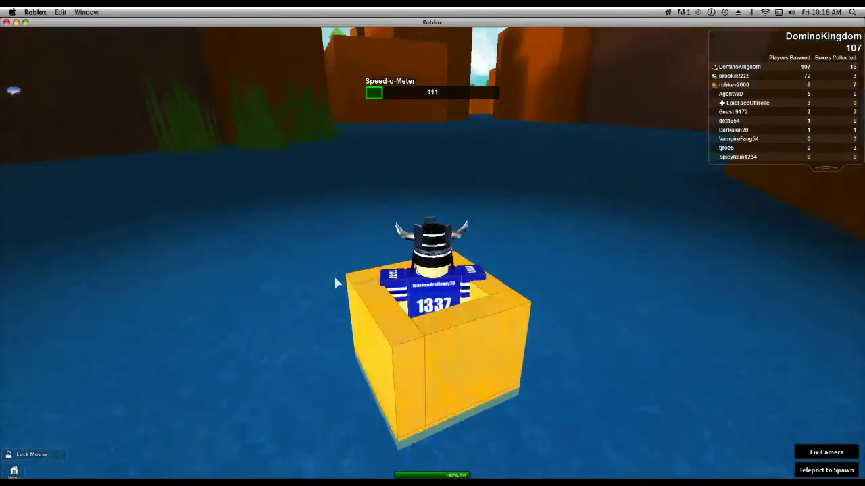
{"action": "key", "text": "w"}
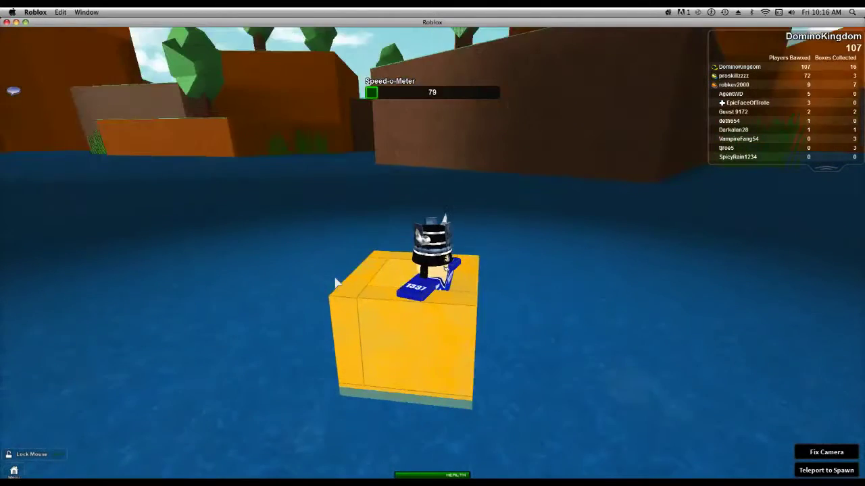
{"action": "key", "text": "w"}
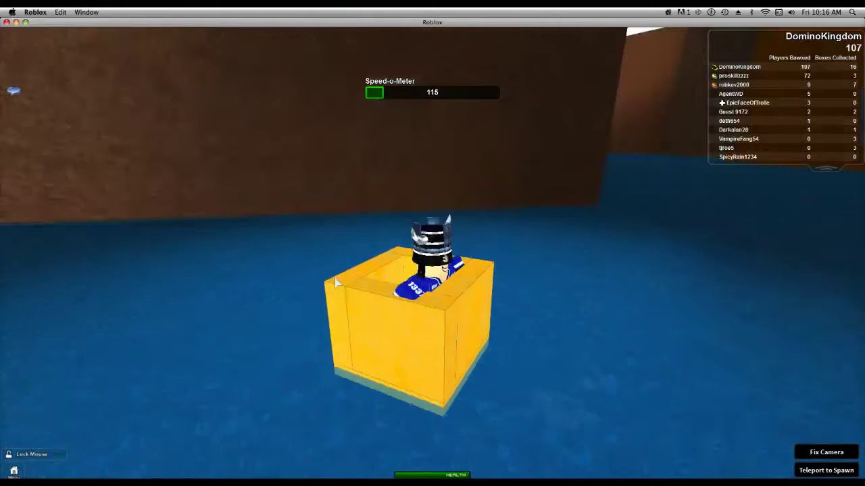
{"action": "key", "text": "w"}
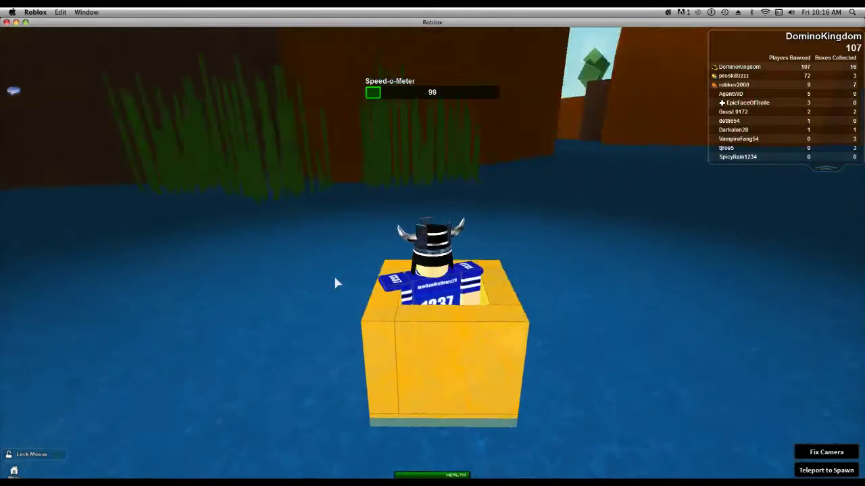
{"action": "key", "text": "w"}
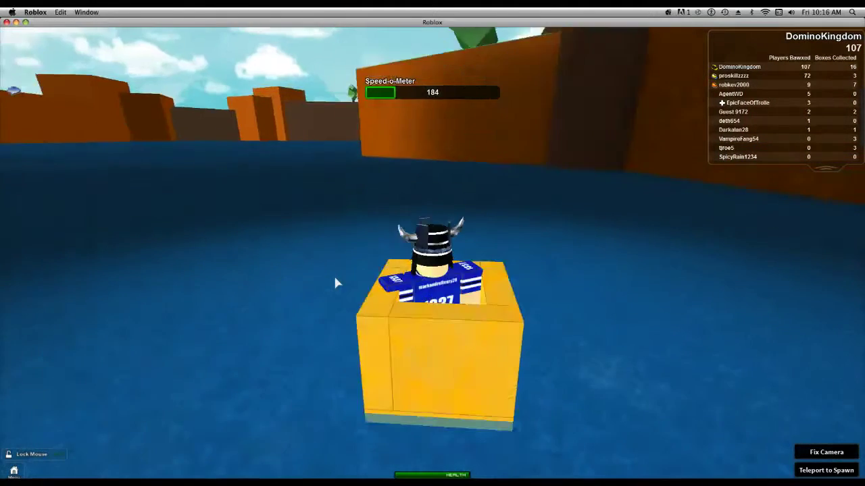
{"action": "key", "text": "w"}
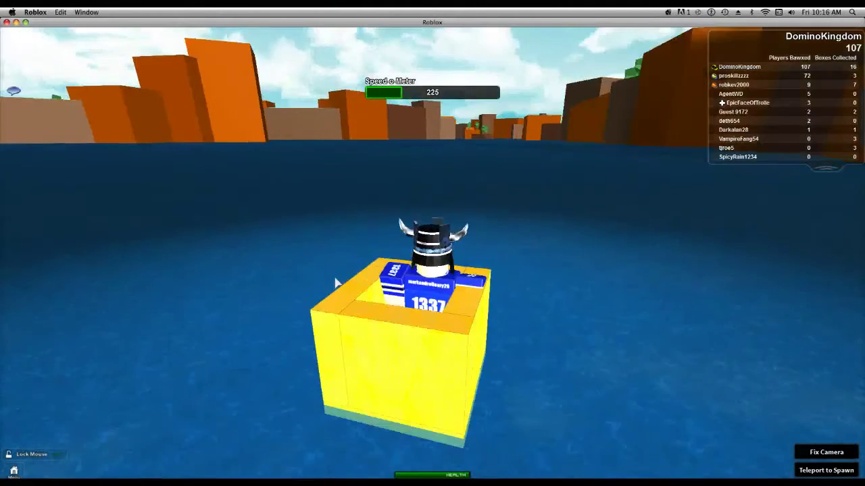
{"action": "key", "text": "w"}
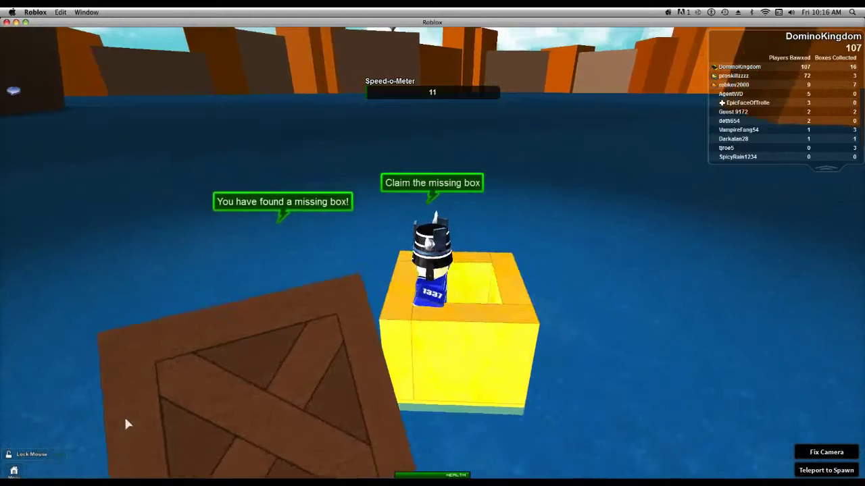
Step: Claim the found missing crate, then claim the next floating crate too
{"action": "left_click", "coordinate": [123, 417]}
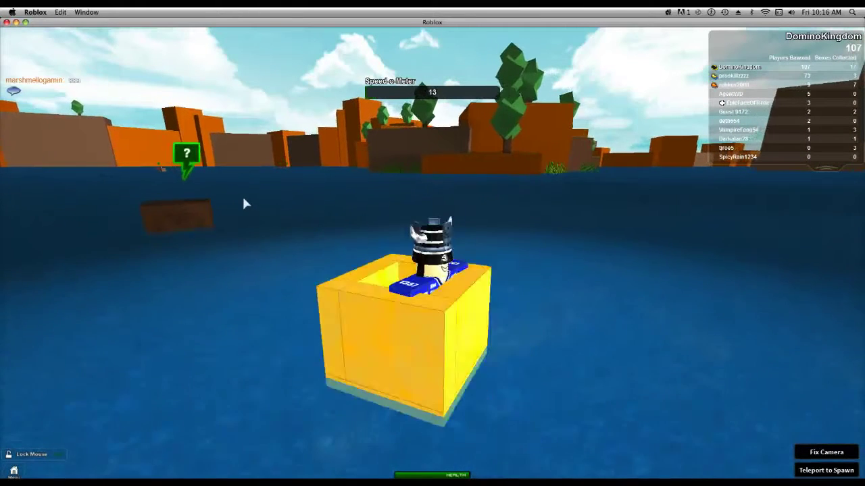
{"action": "left_click", "coordinate": [235, 140]}
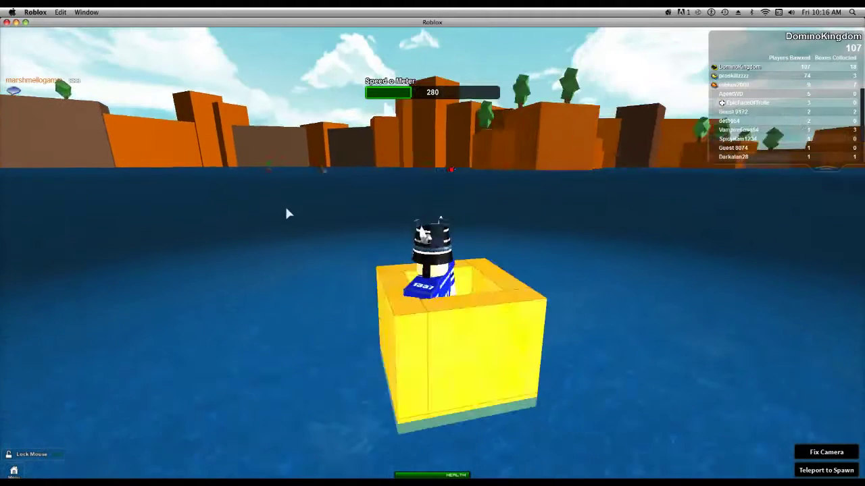
{"action": "right_click", "coordinate": [290, 206]}
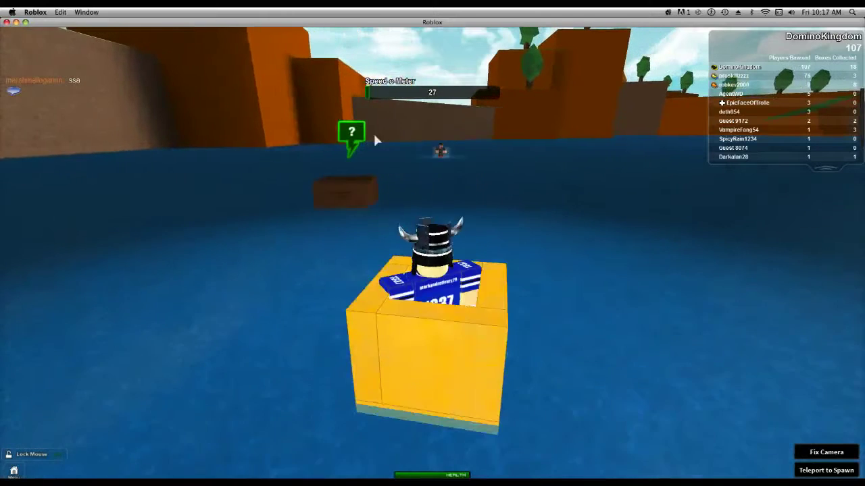
{"action": "left_click", "coordinate": [383, 159]}
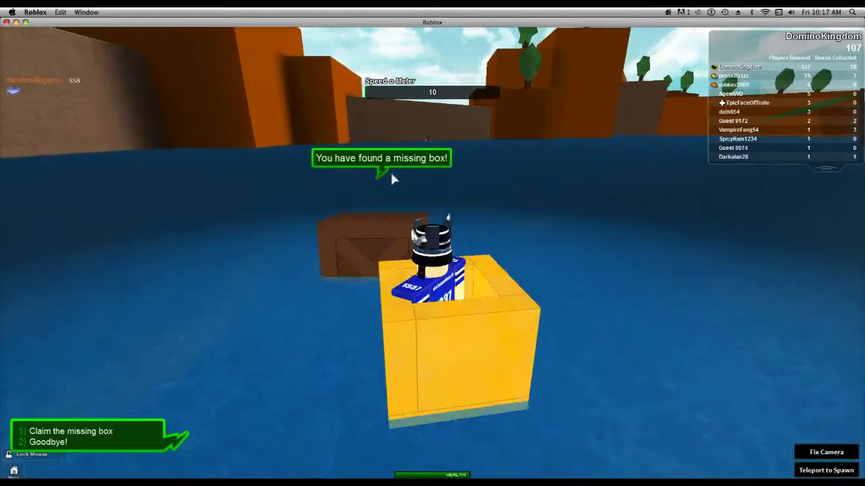
{"action": "left_click", "coordinate": [71, 432]}
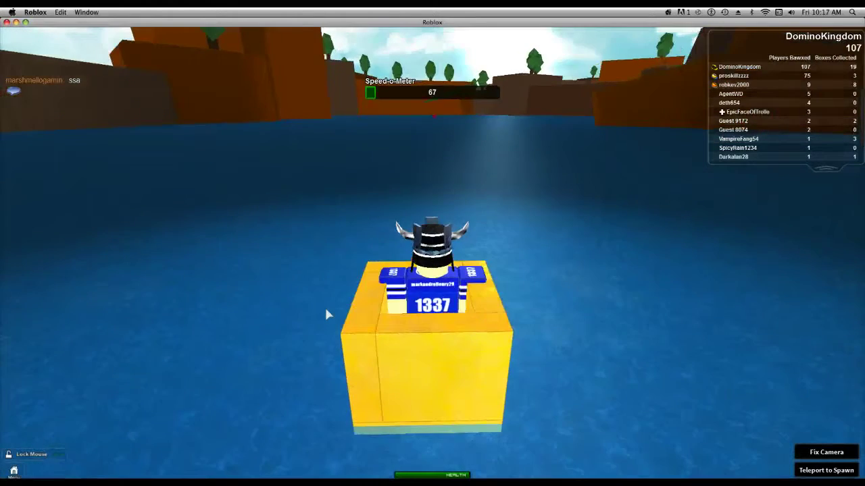
Step: Claim one more missing crate, bringing Boxes Collected to 20
{"action": "right_click", "coordinate": [325, 306]}
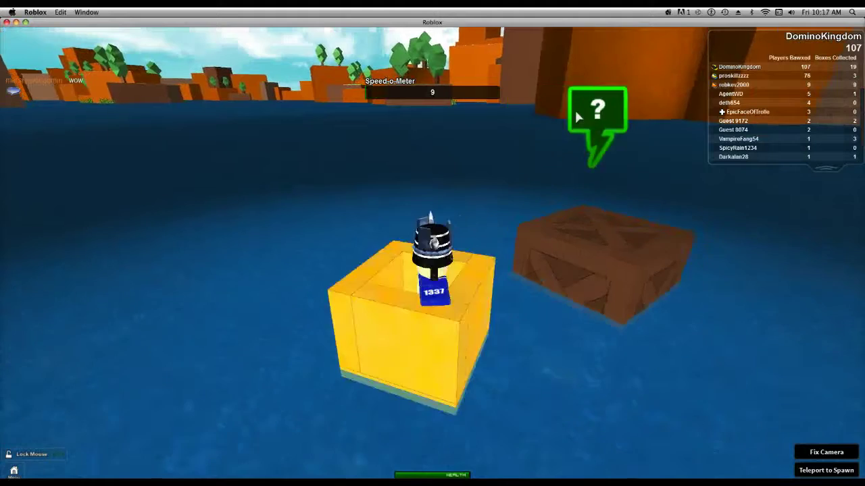
{"action": "left_click", "coordinate": [594, 111]}
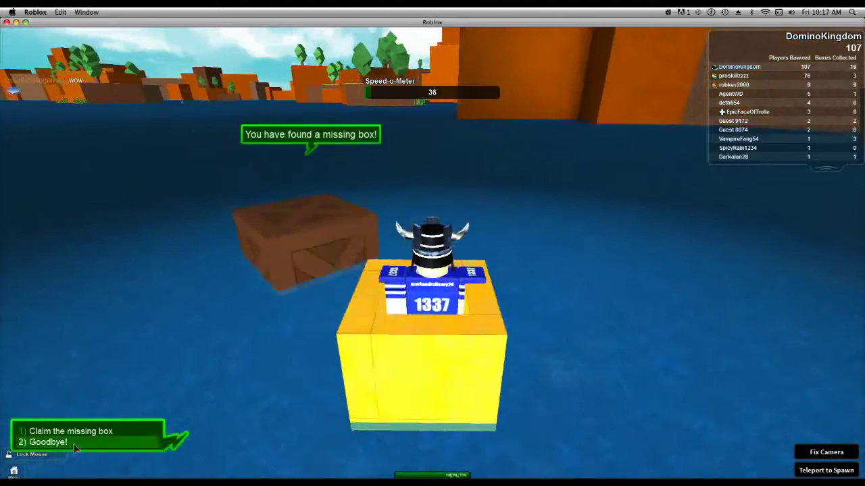
{"action": "left_click", "coordinate": [39, 432]}
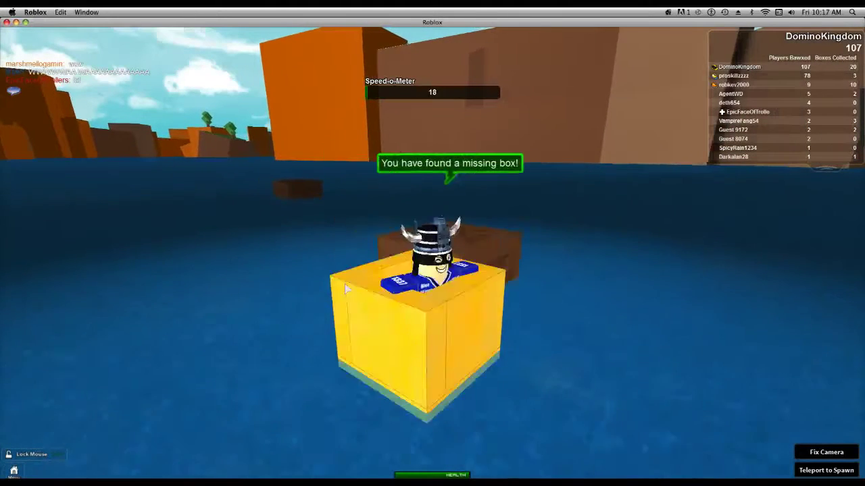
Step: Claim the two nearby missing crates, then sail to a question-mark crate
{"action": "left_click", "coordinate": [71, 431]}
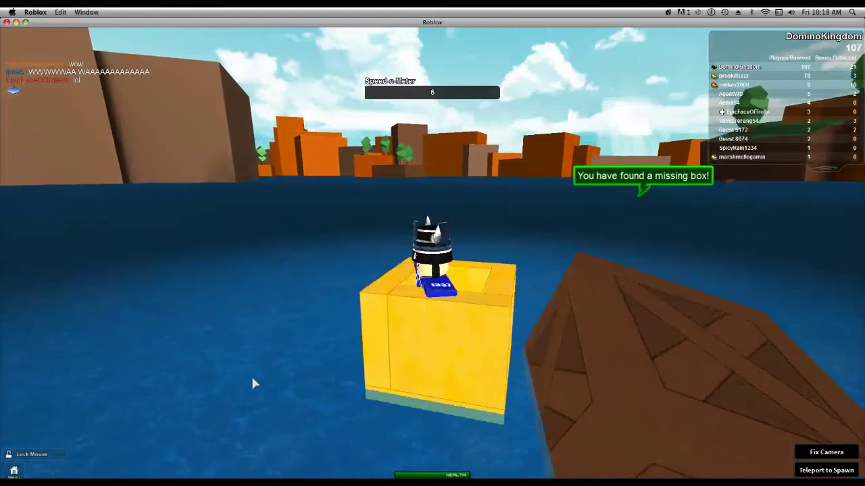
{"action": "left_click", "coordinate": [113, 431]}
{"action": "key", "text": "w"}
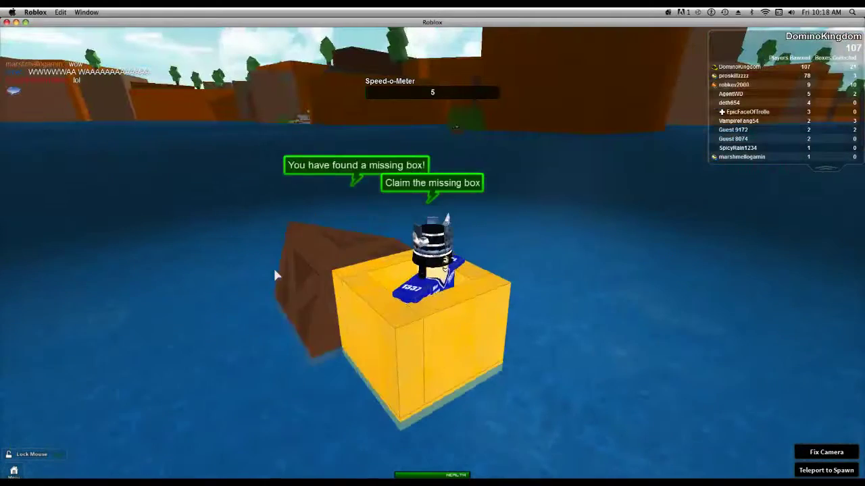
{"action": "key", "text": "w"}
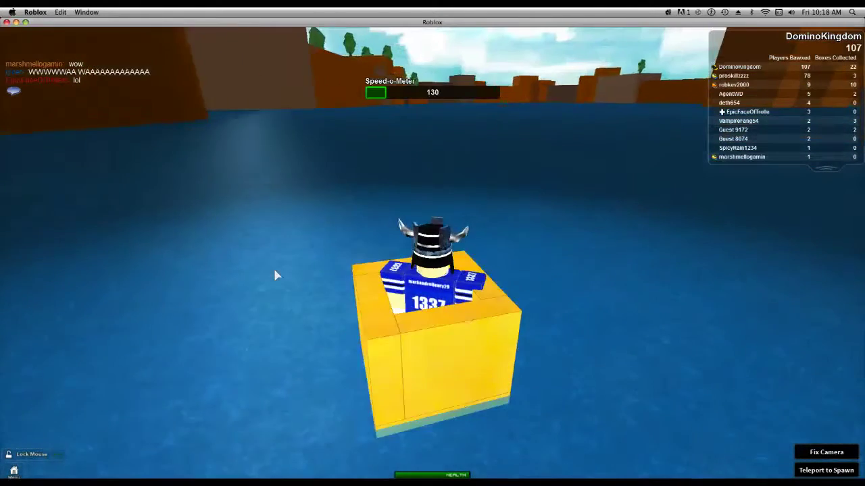
{"action": "key", "text": "w"}
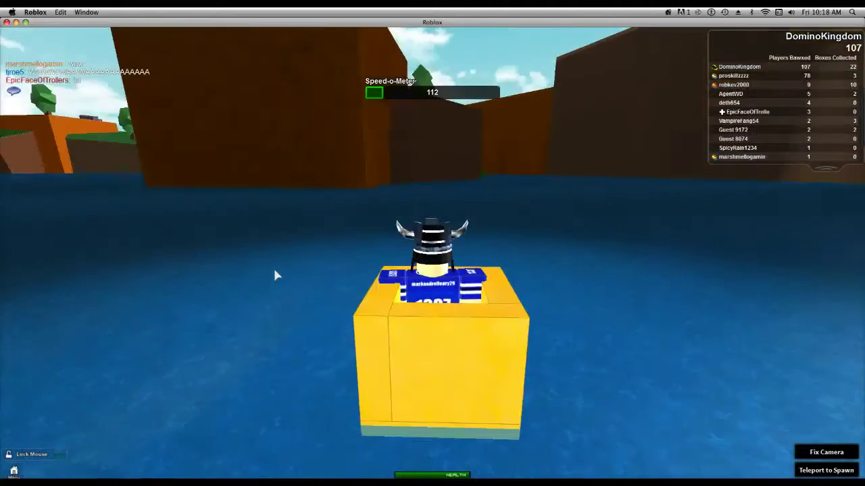
{"action": "key", "text": "w"}
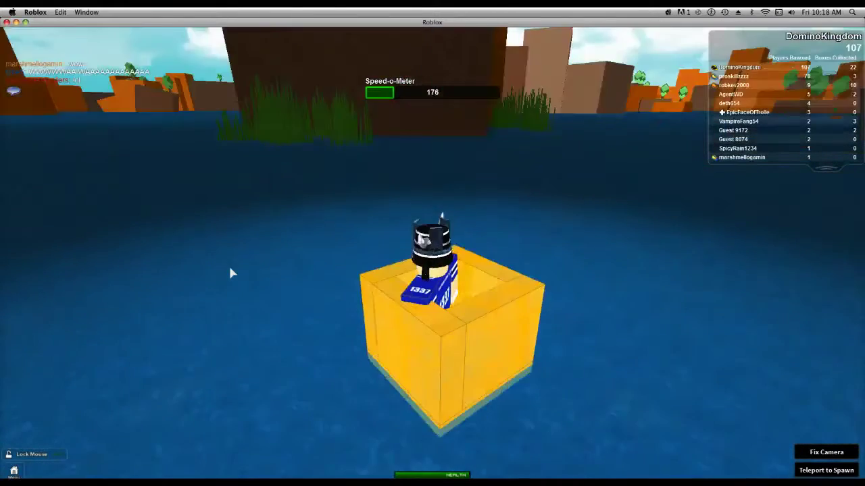
{"action": "key", "text": "w"}
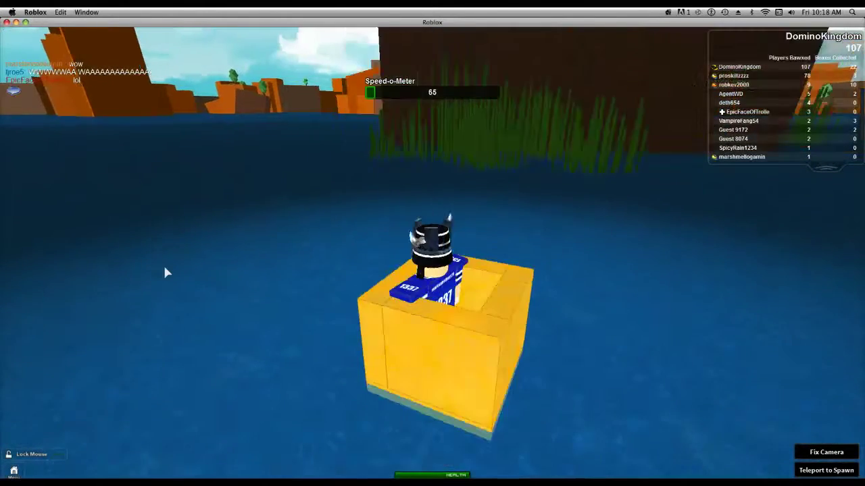
{"action": "key", "text": "w"}
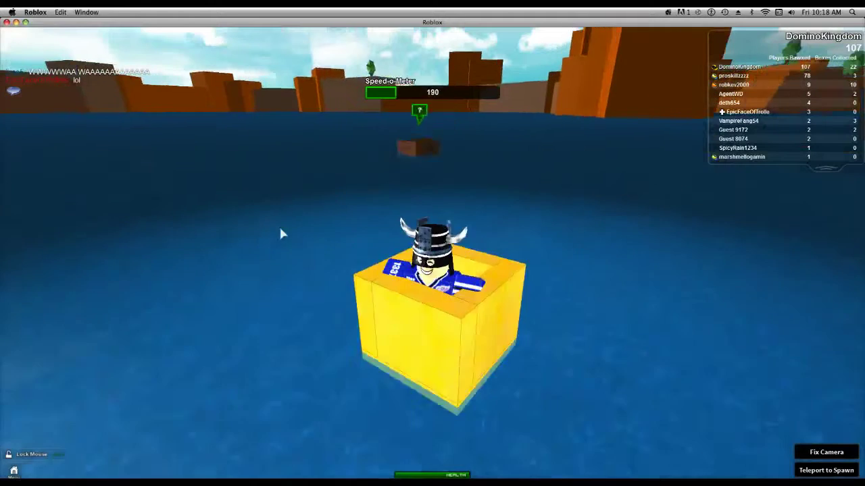
{"action": "key", "text": "w"}
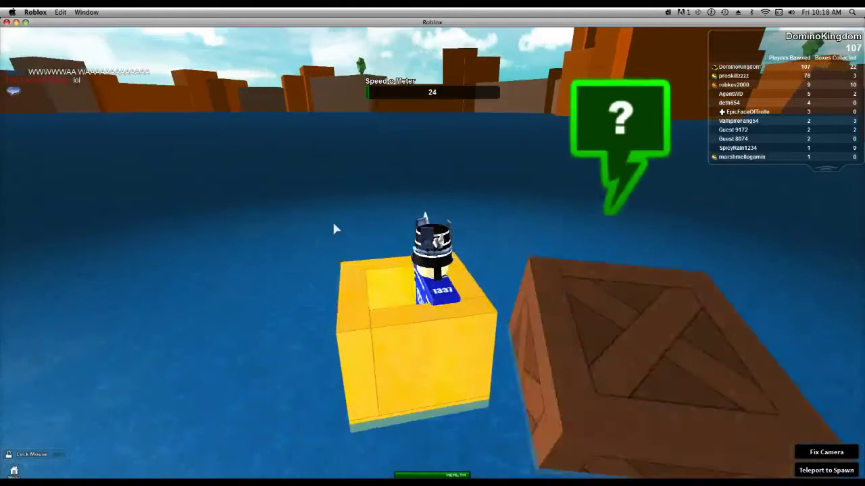
Step: Claim the question-mark crate, reaching 23 boxes, and sail on across the lake
{"action": "left_click", "coordinate": [500, 108]}
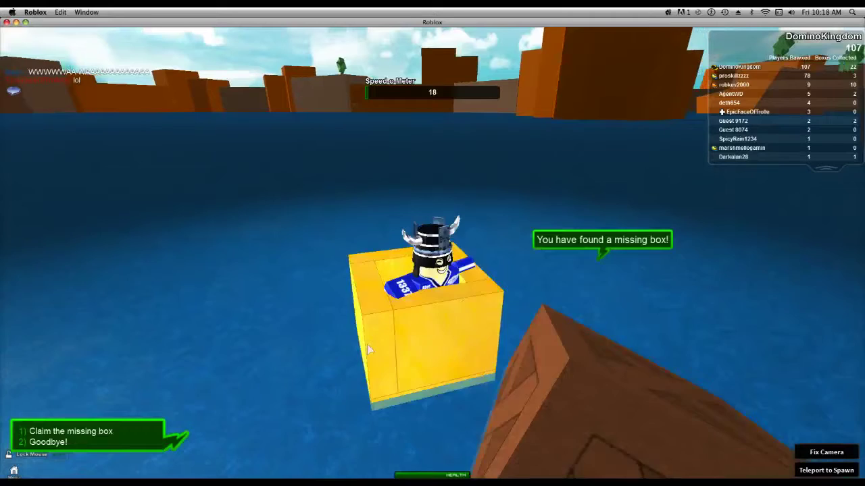
{"action": "left_click", "coordinate": [71, 431]}
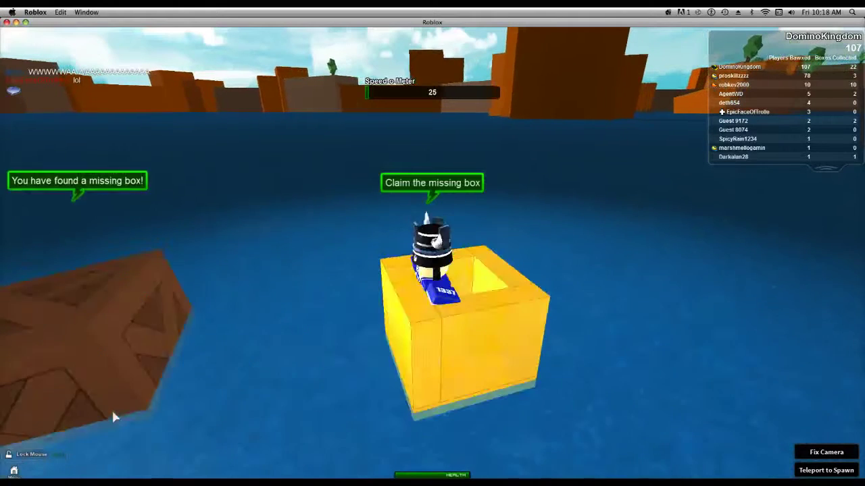
{"action": "left_click", "coordinate": [113, 434]}
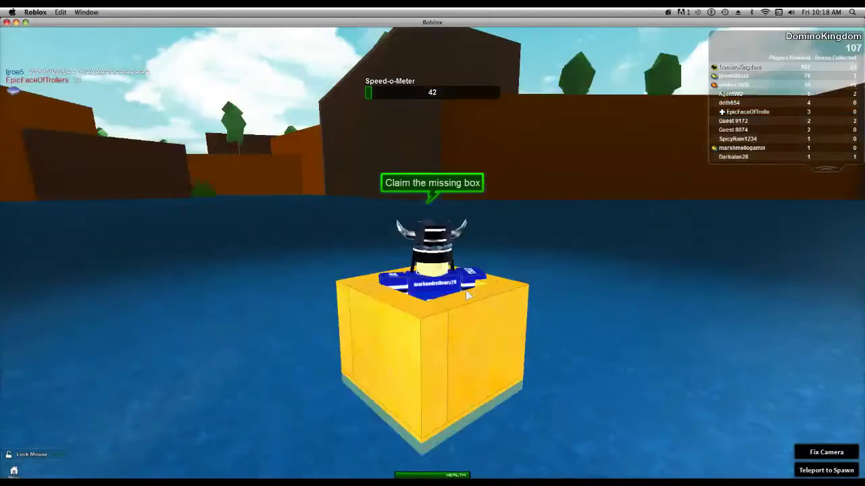
{"action": "key", "text": "w"}
{"action": "key", "text": "w"}
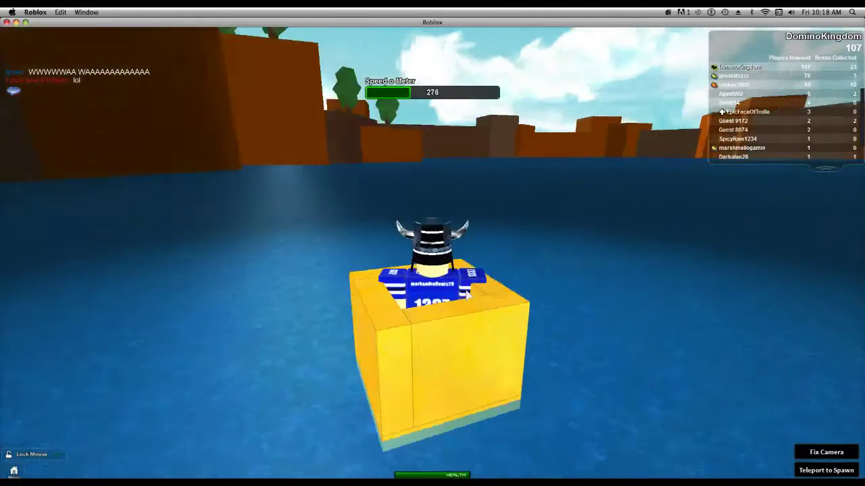
{"action": "key", "text": "w"}
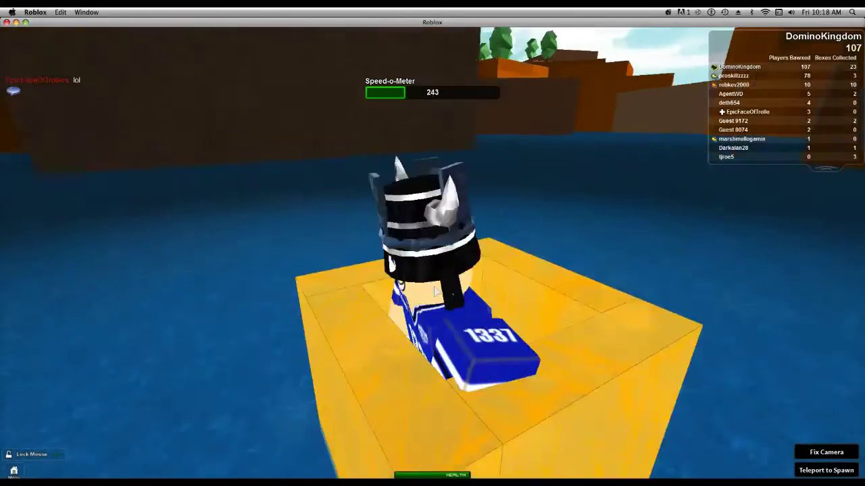
{"action": "left_click_drag", "start_coordinate": [436, 290], "coordinate": [358, 329]}
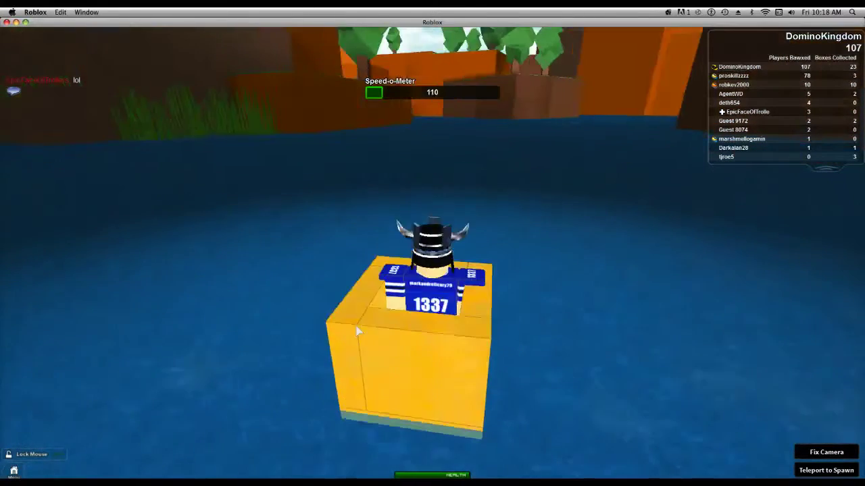
{"action": "key", "text": "w"}
{"action": "key", "text": "s"}
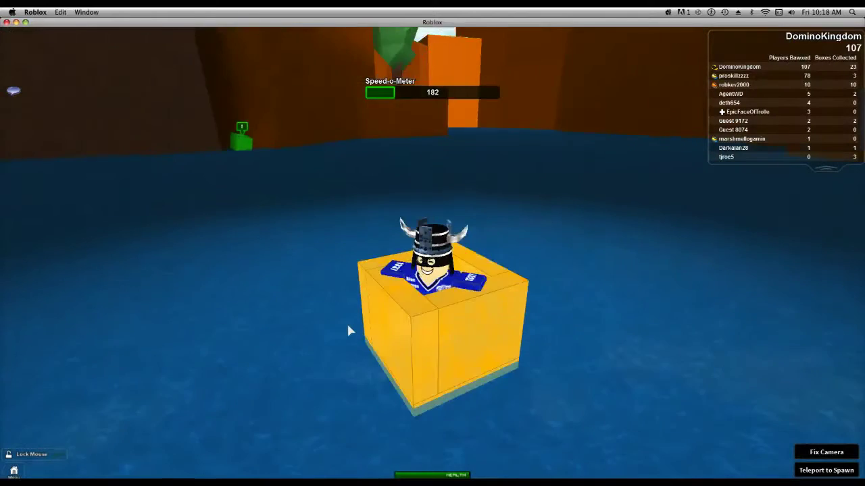
Step: Pull up to the hidden Emerald Bawx, choose 'Leave it', and sail back onto the lake
{"action": "key", "text": "w"}
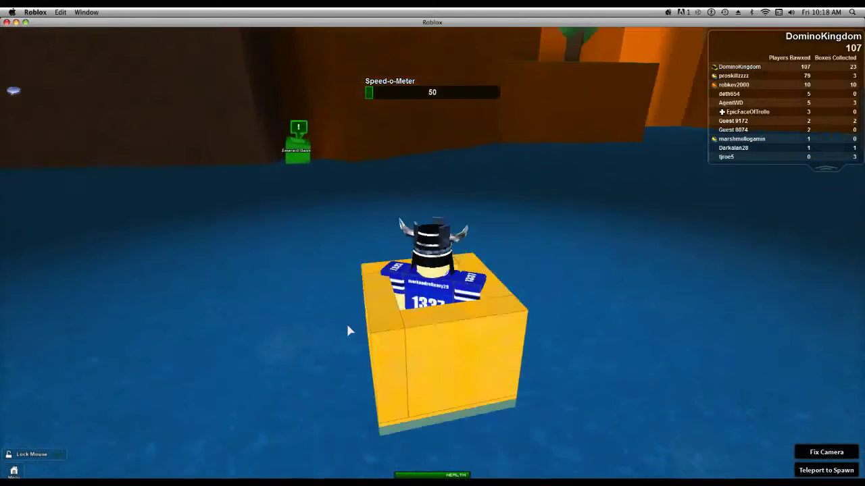
{"action": "key", "text": "s"}
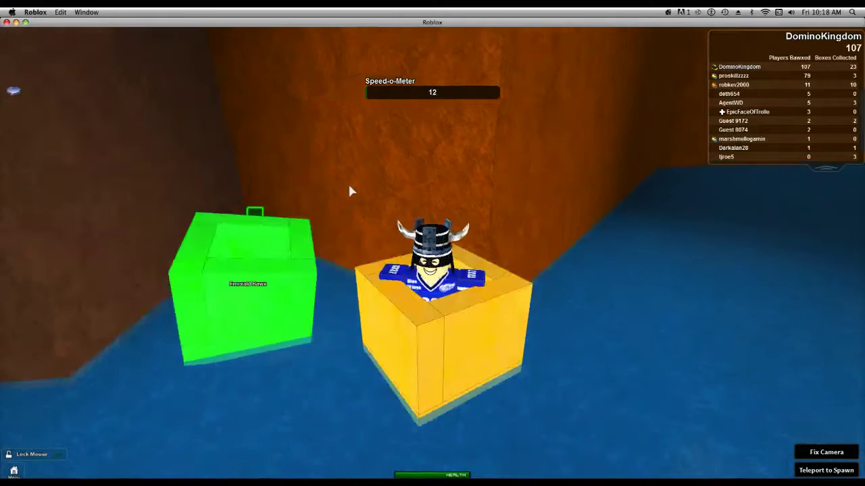
{"action": "left_click", "coordinate": [338, 162]}
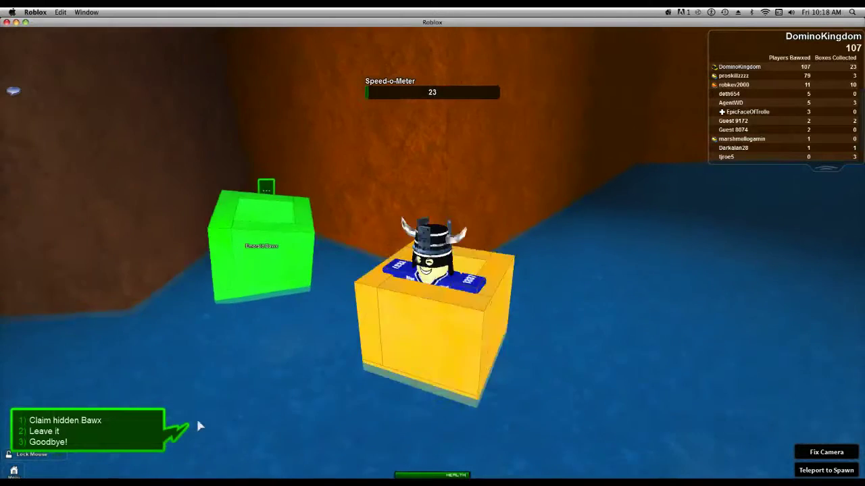
{"action": "left_click", "coordinate": [137, 431]}
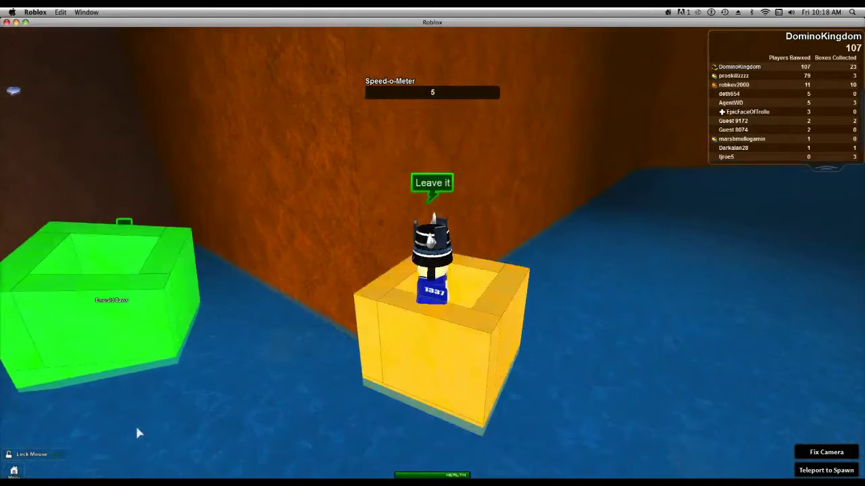
{"action": "key", "text": "w"}
{"action": "key", "text": "w"}
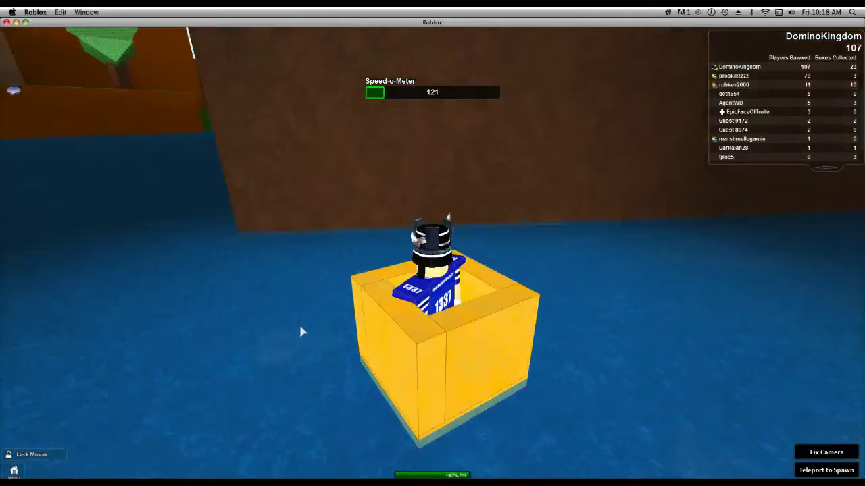
{"action": "key", "text": "w"}
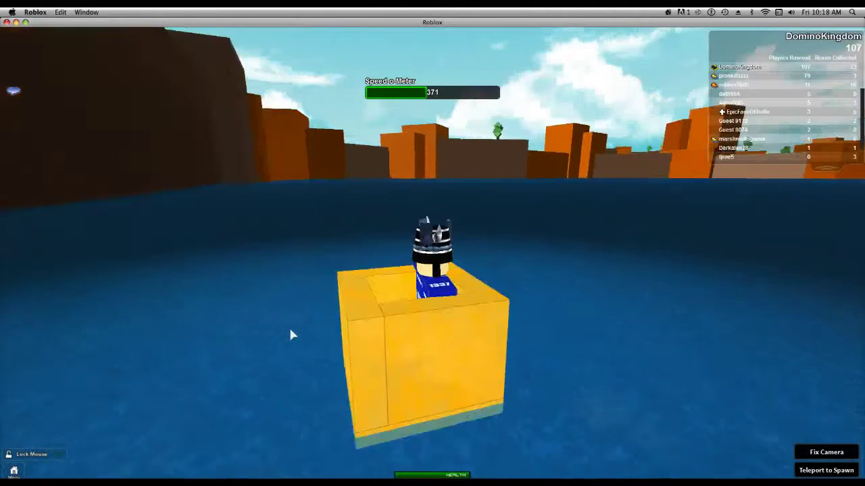
{"action": "key", "text": "w"}
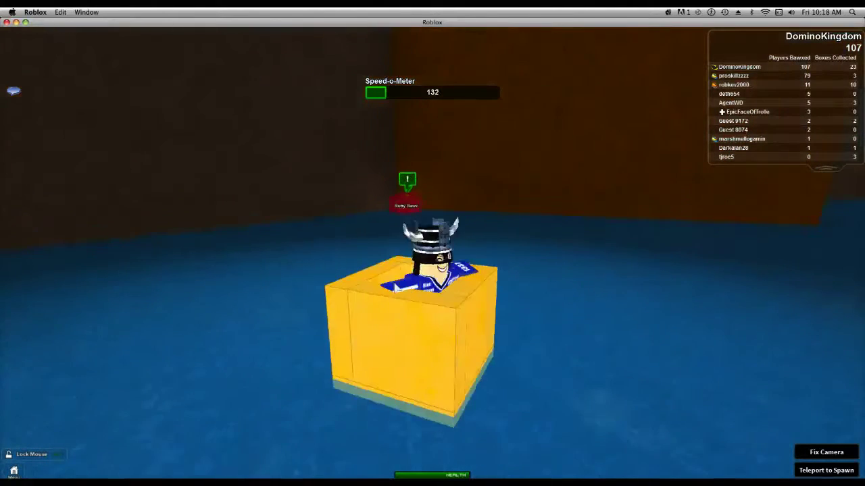
Step: Reach the Ruby Bawx crate, choose 'Leave it', and race back across the lake
{"action": "key", "text": "w"}
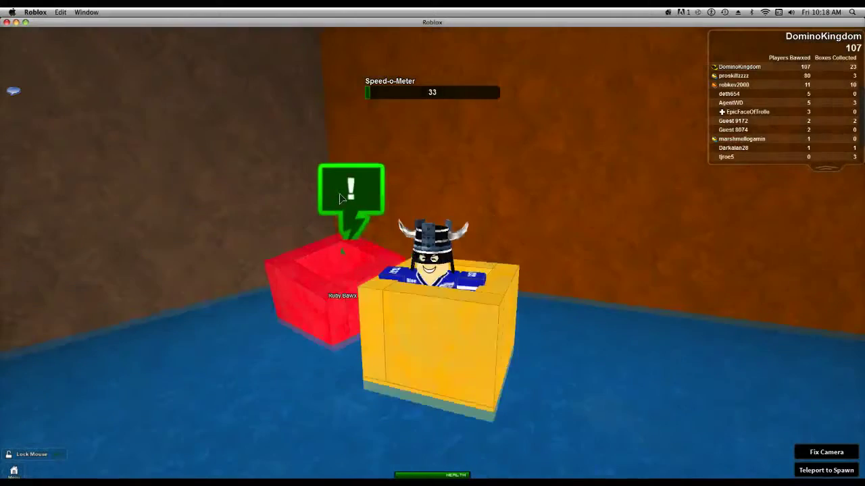
{"action": "mouse_move", "coordinate": [342, 196]}
{"action": "left_mouse_down"}
{"action": "mouse_move", "coordinate": [645, 197]}
{"action": "mouse_move", "coordinate": [617, 219]}
{"action": "mouse_move", "coordinate": [128, 394]}
{"action": "left_mouse_up"}
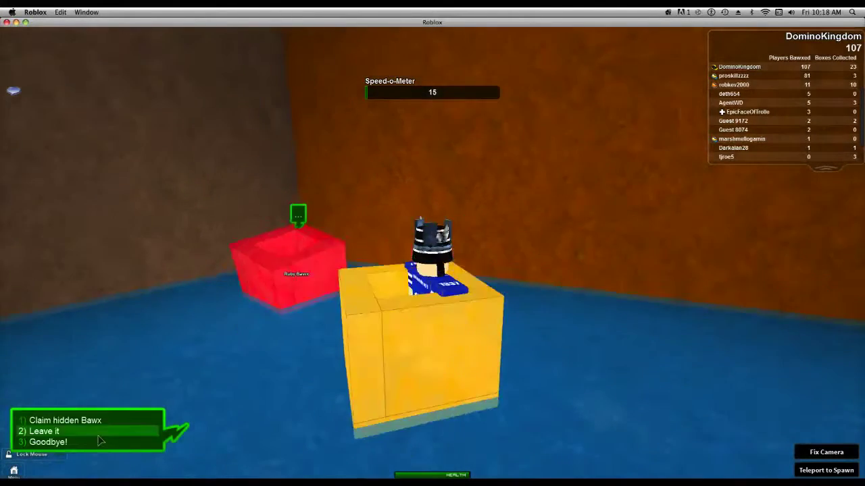
{"action": "left_click", "coordinate": [44, 431]}
{"action": "key", "text": "w"}
{"action": "key", "text": "w"}
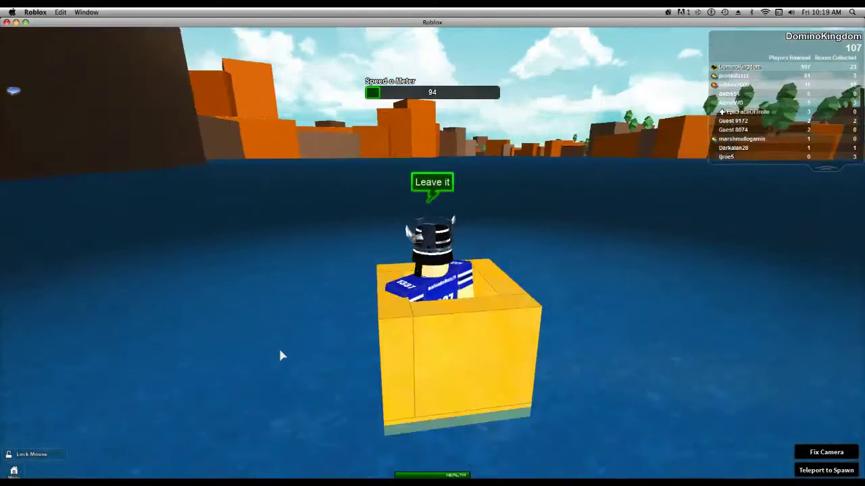
{"action": "left_click_drag", "start_coordinate": [280, 350], "coordinate": [387, 341]}
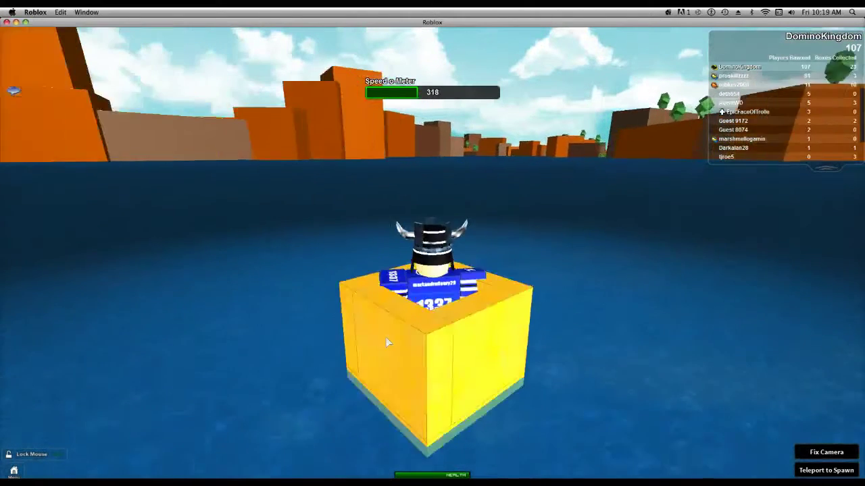
{"action": "key", "text": "w"}
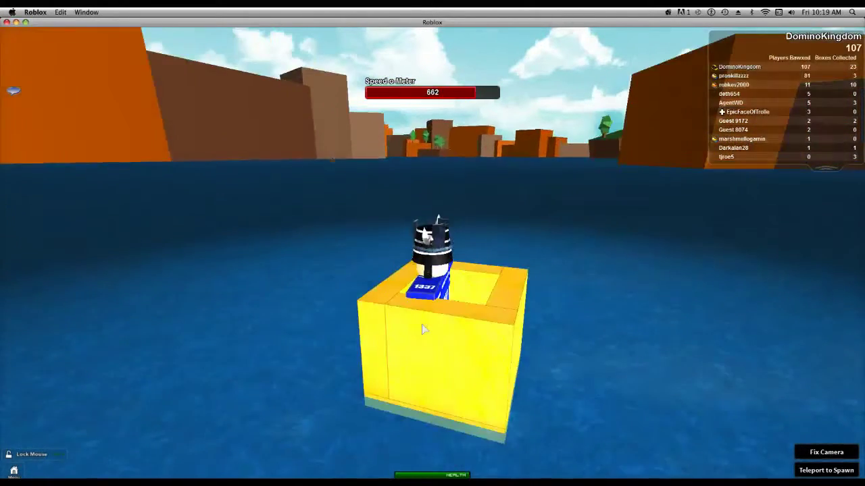
Step: Sail the golden bawx across the lake to a crate and claim it
{"action": "key", "text": "a"}
{"action": "key", "text": "w"}
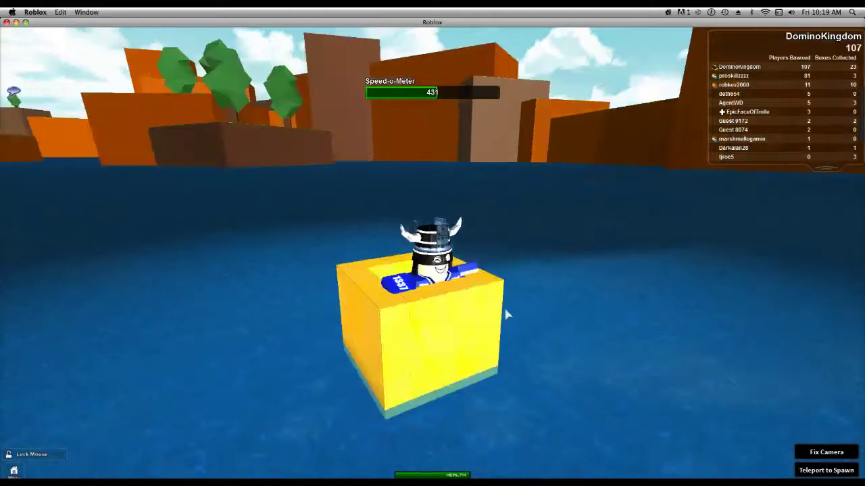
{"action": "key", "text": "s"}
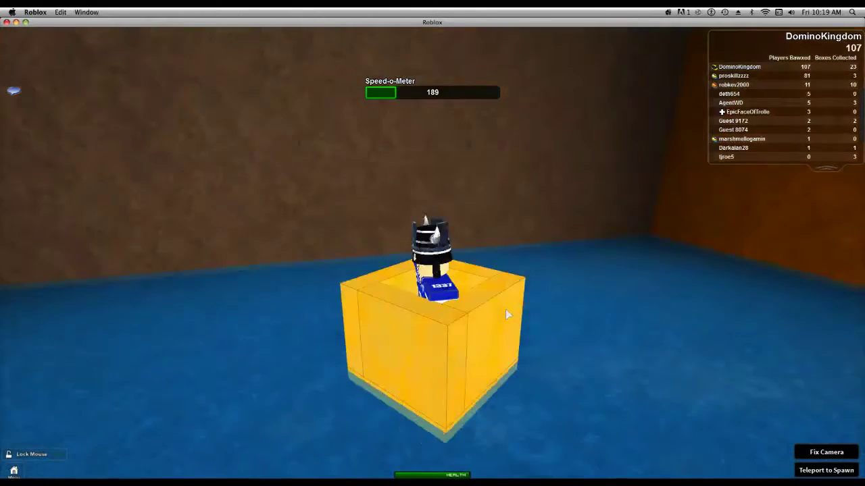
{"action": "key", "text": "w"}
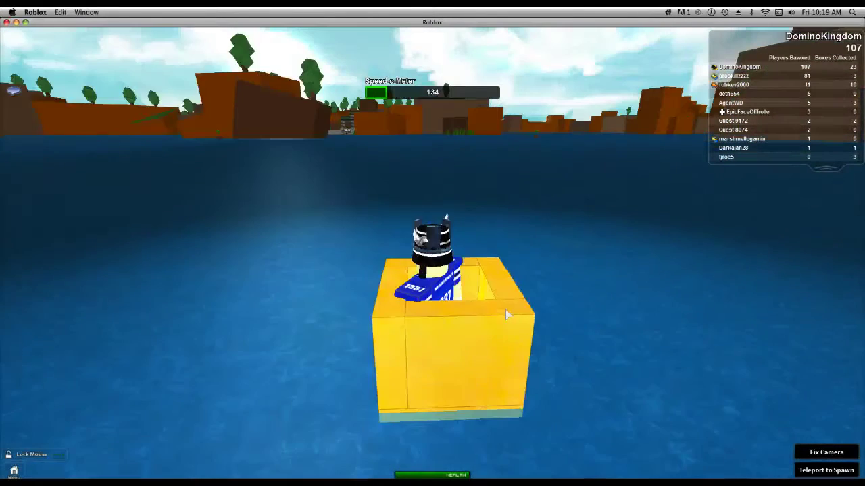
{"action": "key", "text": "a"}
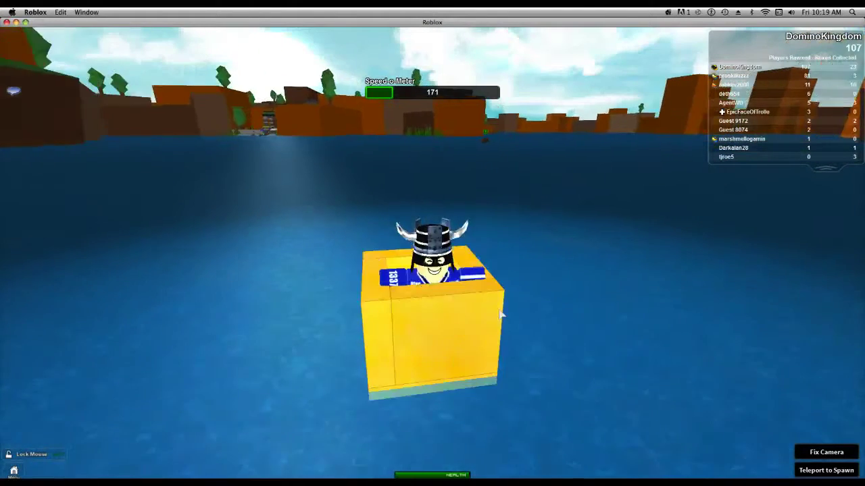
{"action": "key", "text": "a"}
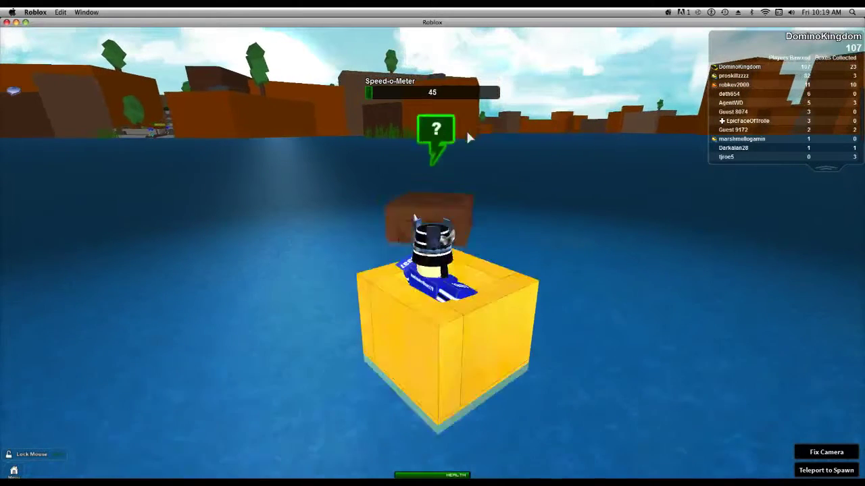
{"action": "left_click", "coordinate": [396, 134]}
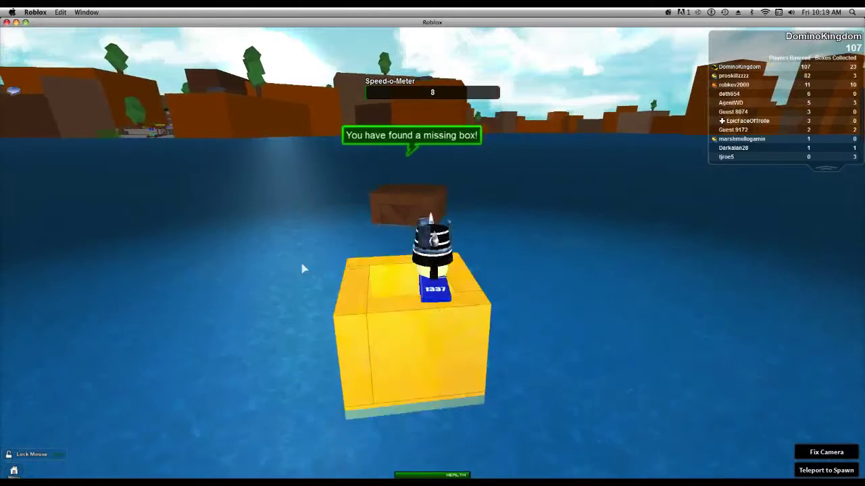
{"action": "left_click", "coordinate": [71, 431]}
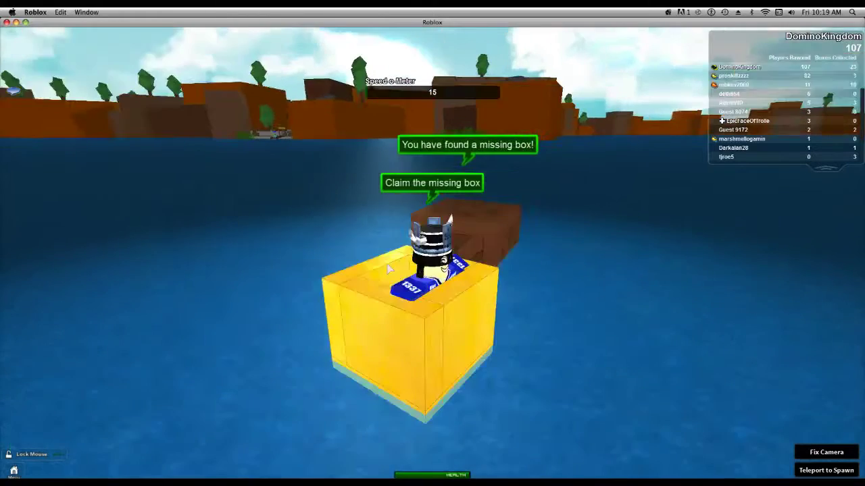
Step: Sail to the next missing box and claim it from its ? marker
{"action": "key", "text": "w"}
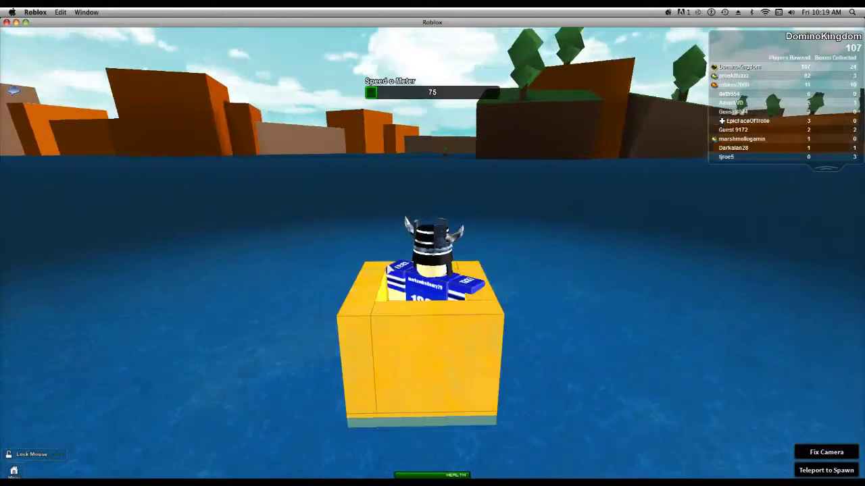
{"action": "key", "text": "w"}
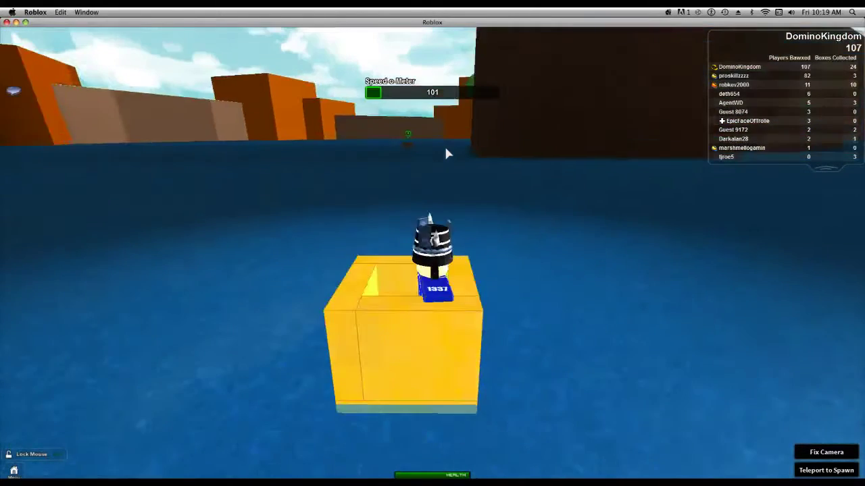
{"action": "key", "text": "w"}
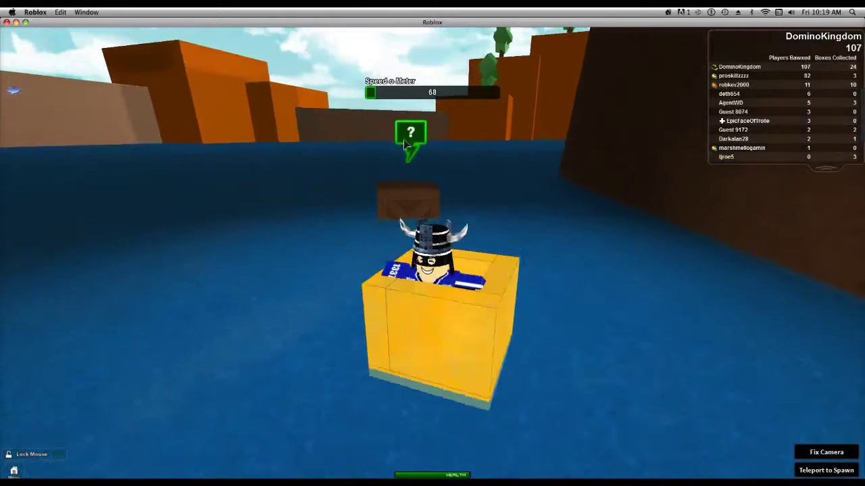
{"action": "left_click", "coordinate": [417, 129]}
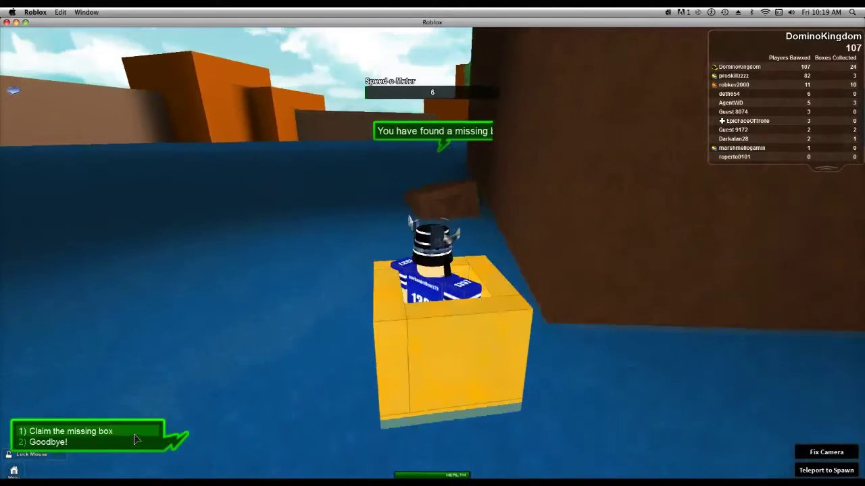
{"action": "key", "text": "w"}
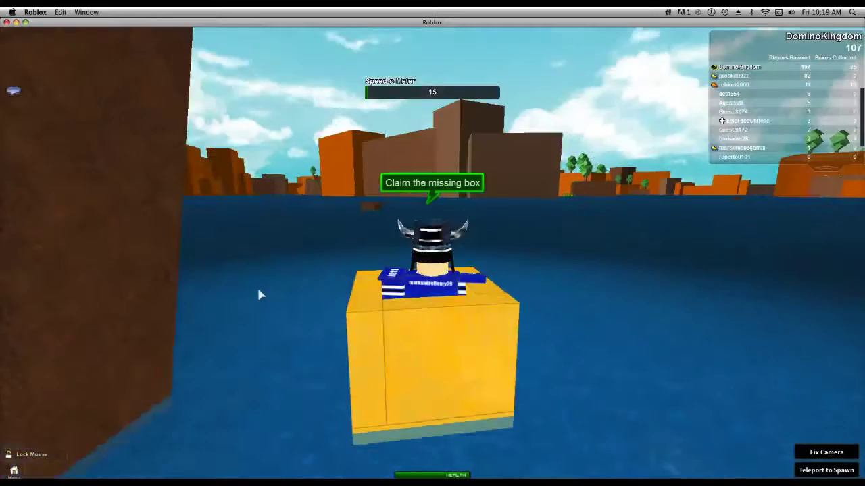
Step: Pull up alongside another brown crate, claim it, and speed off
{"action": "key", "text": "w"}
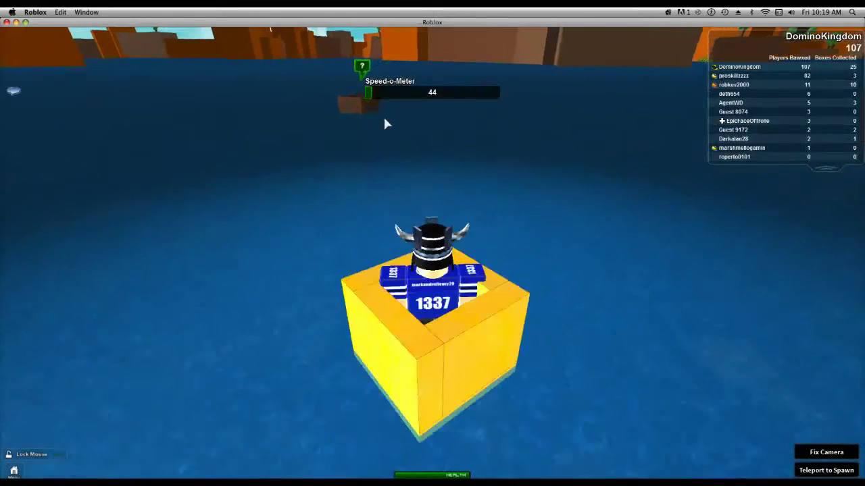
{"action": "key", "text": "w"}
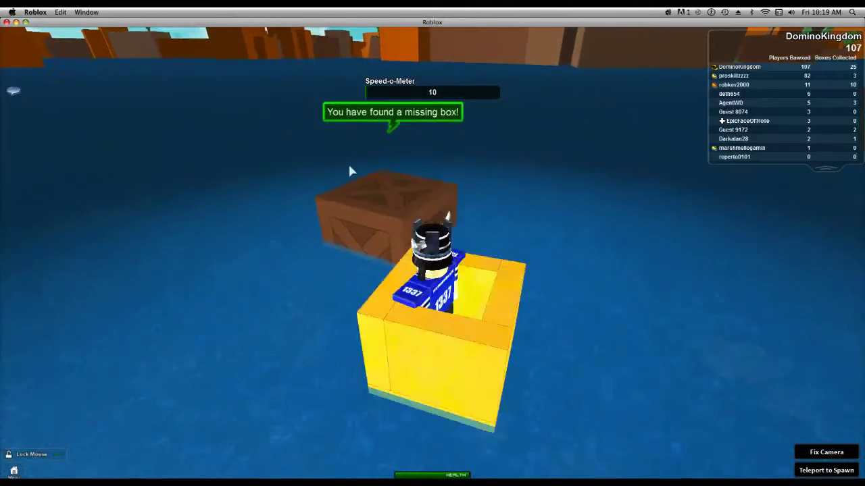
{"action": "key", "text": "w"}
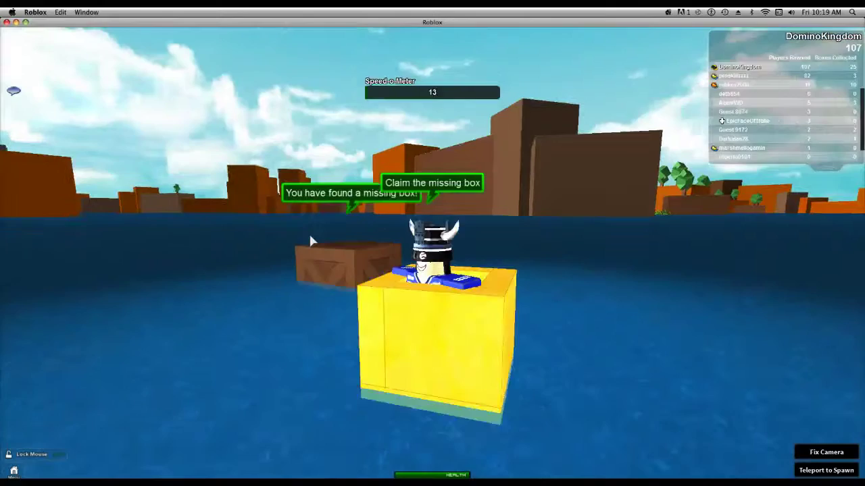
{"action": "key", "text": "w"}
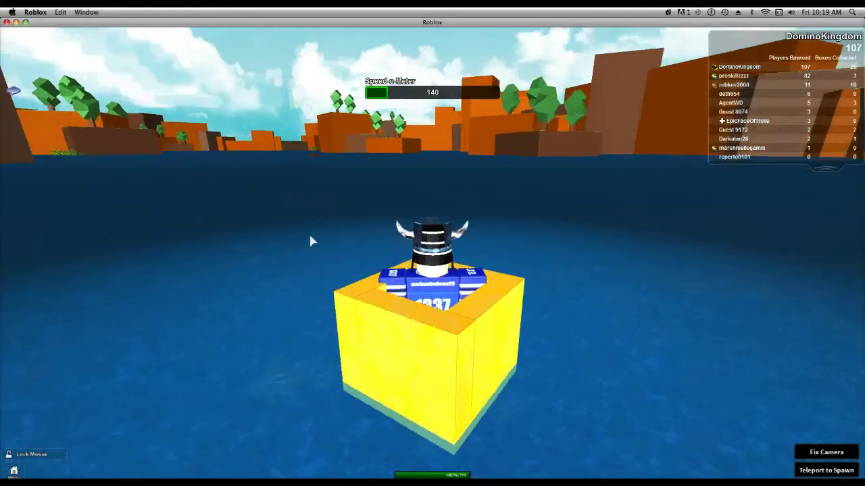
Step: Claim three more floating crates through their ? bubbles, reaching 29 boxes collected
{"action": "key", "text": "w"}
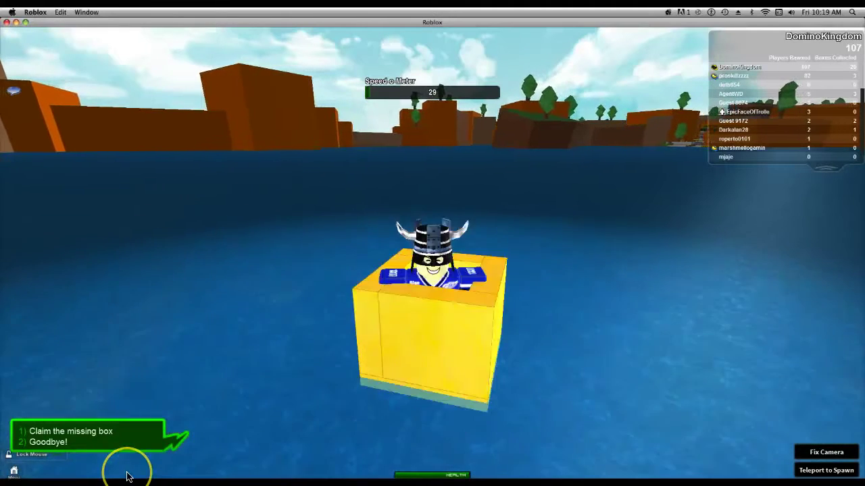
{"action": "left_click", "coordinate": [81, 433]}
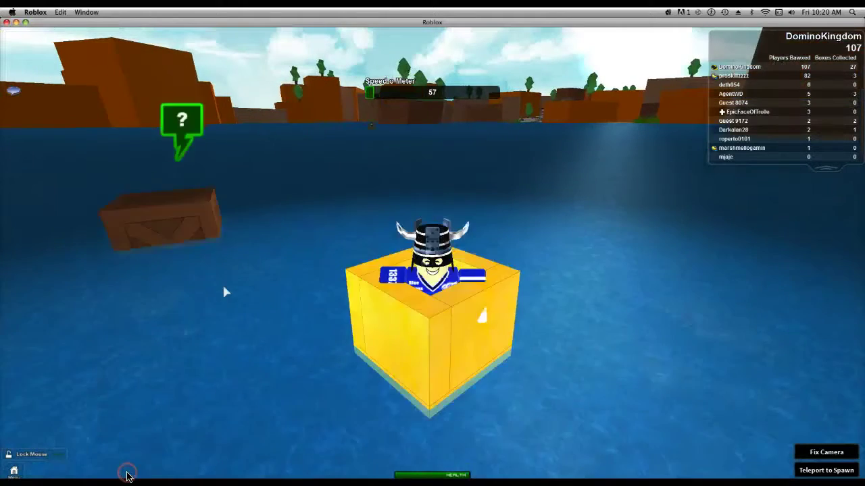
{"action": "left_click", "coordinate": [581, 128]}
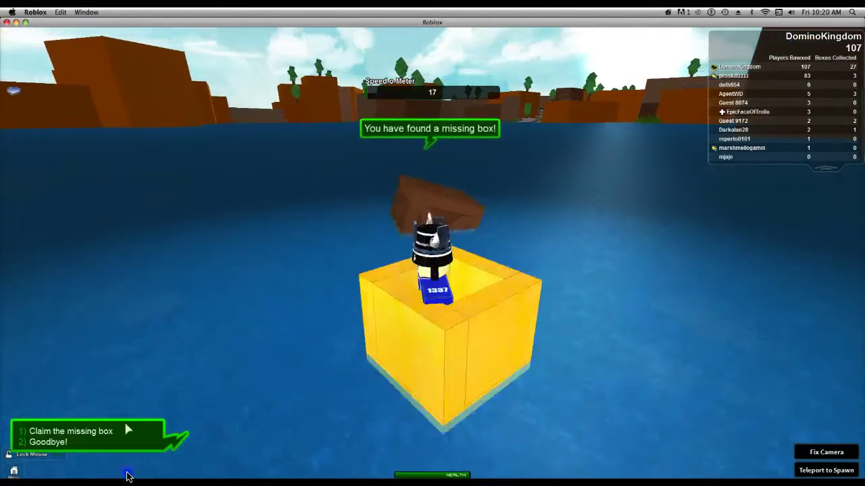
{"action": "left_click", "coordinate": [71, 431]}
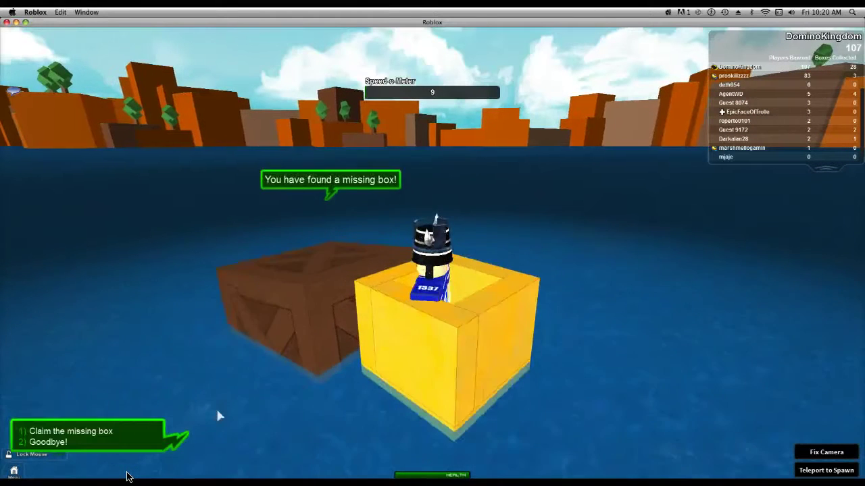
{"action": "left_click", "coordinate": [82, 432]}
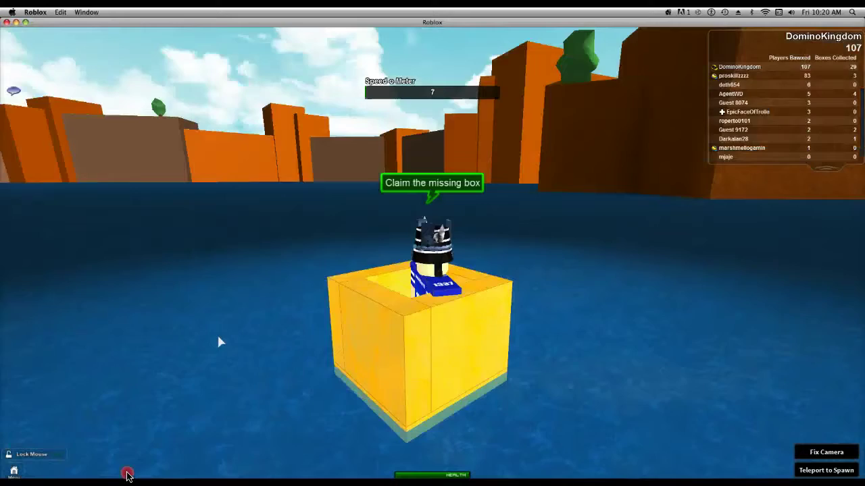
Step: Circle the golden bawx to the crate under the ? marker and claim it with key 1
{"action": "key", "text": "w"}
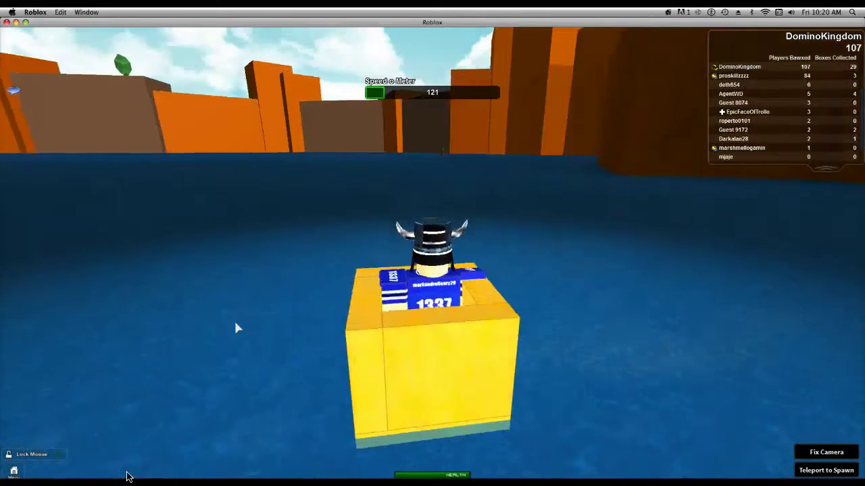
{"action": "key", "text": "w"}
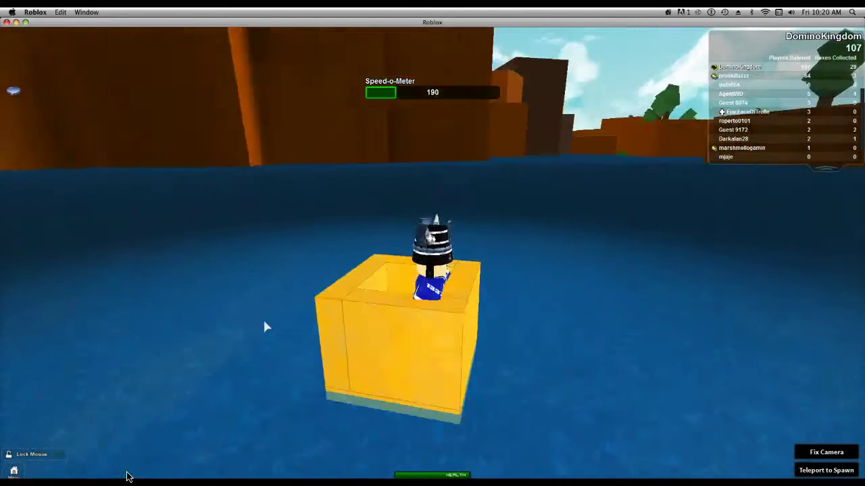
{"action": "key", "text": "w"}
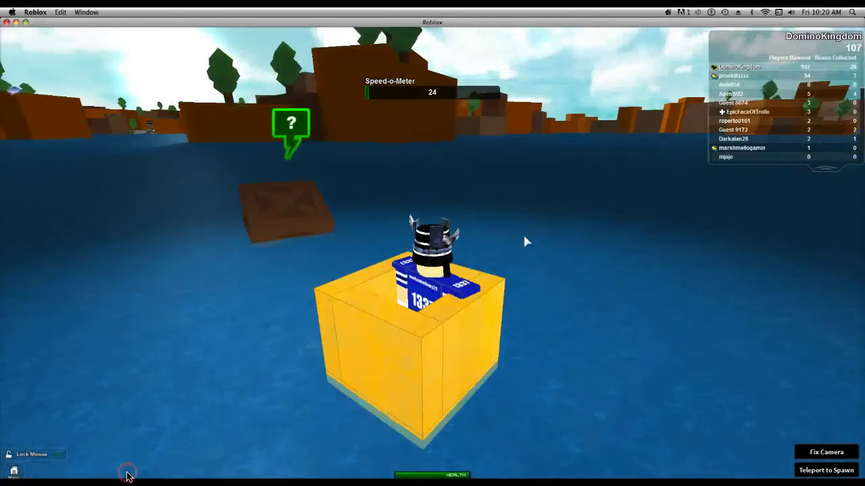
{"action": "key", "text": "w"}
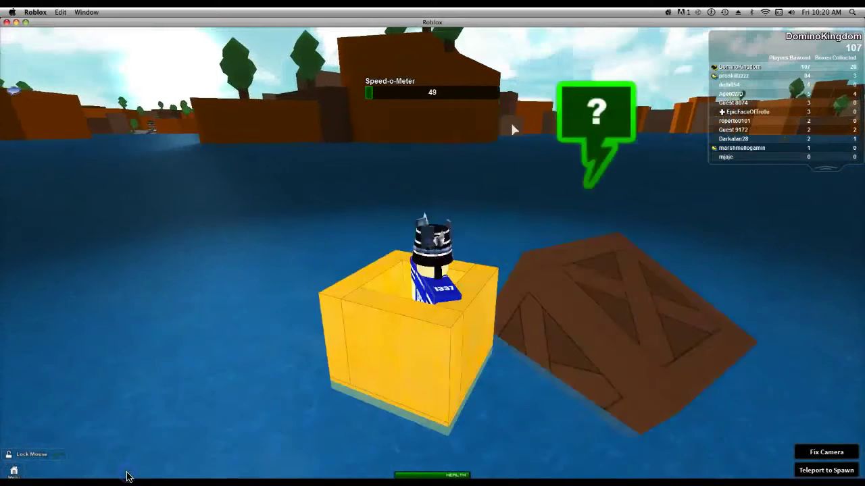
{"action": "key", "text": "w"}
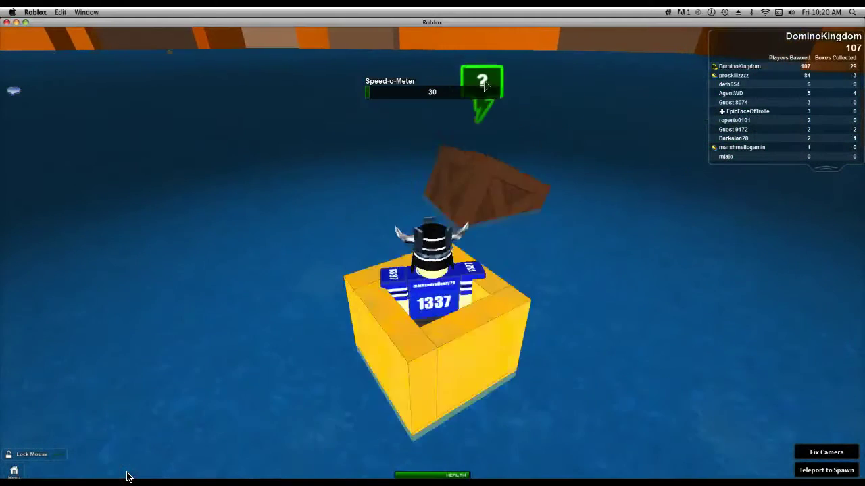
{"action": "key", "text": "w"}
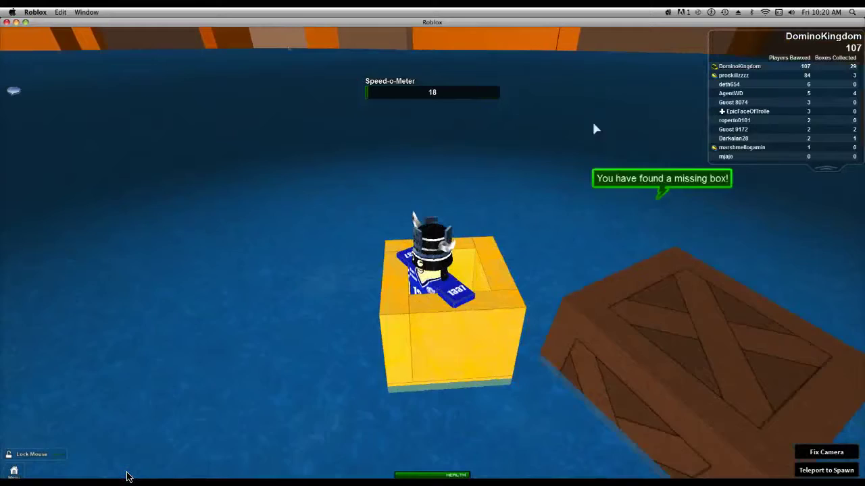
{"action": "key", "text": "1"}
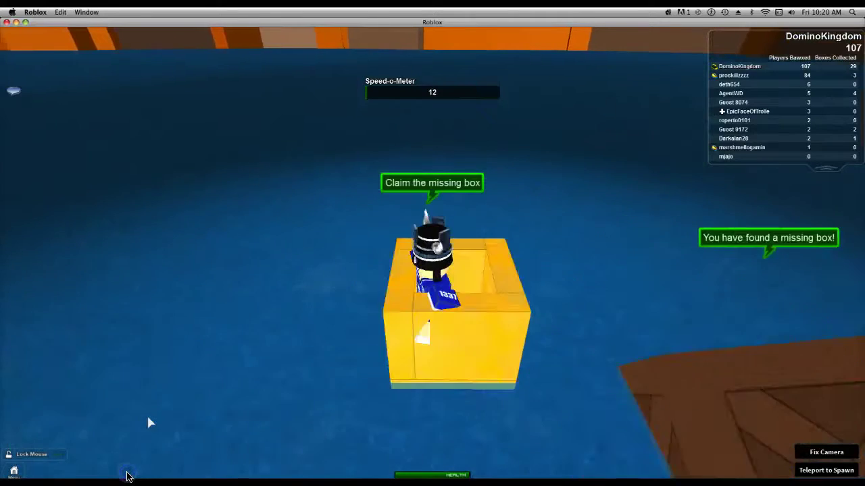
{"action": "key", "text": "w"}
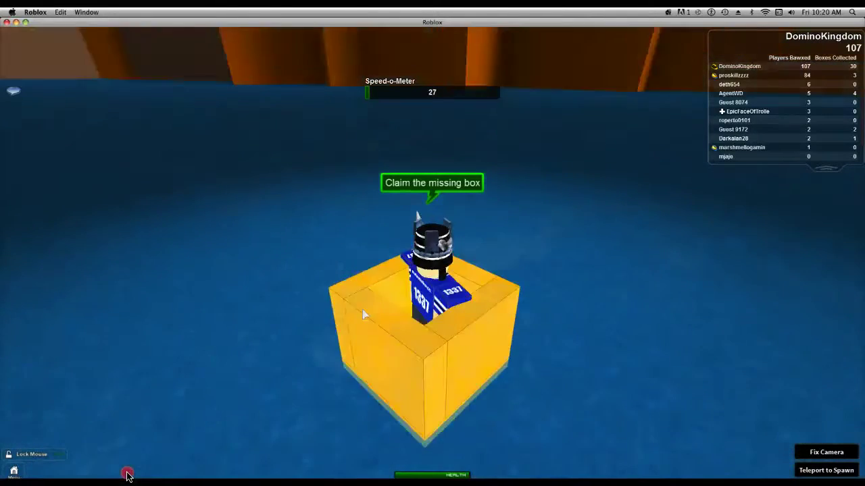
{"action": "key", "text": "w"}
Step: Sail the golden bawx across the lake toward the crates
{"action": "key", "text": "w"}
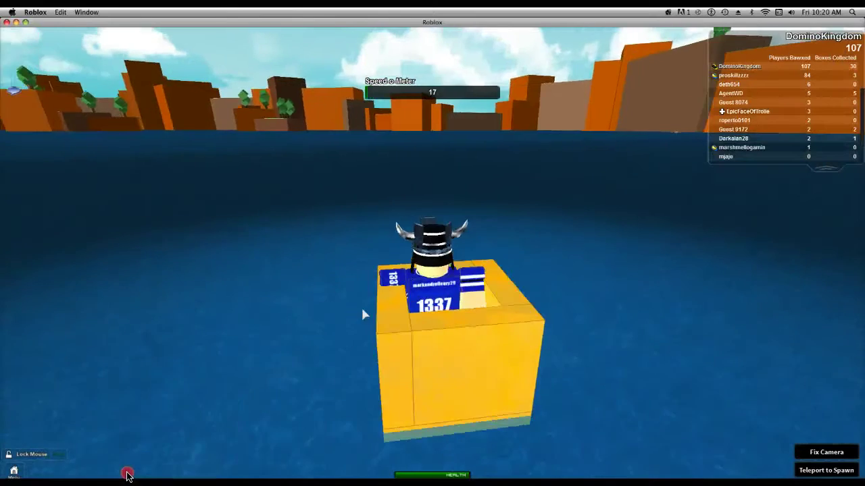
{"action": "key", "text": "w"}
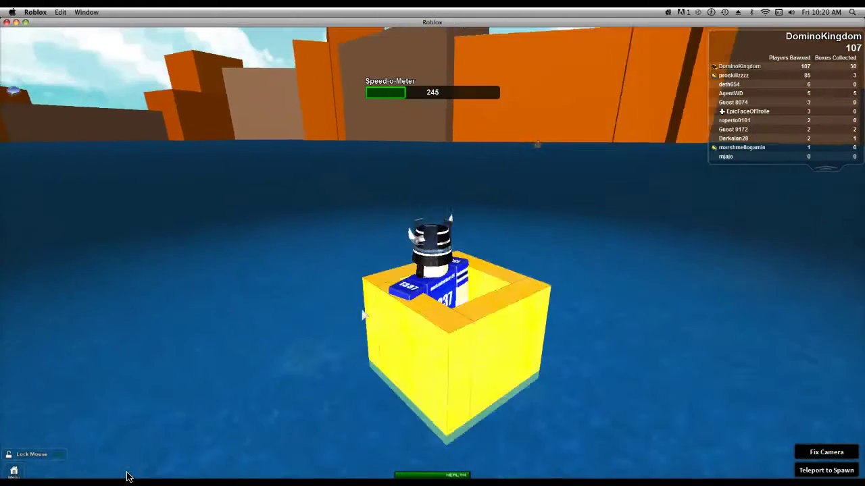
{"action": "key", "text": "w"}
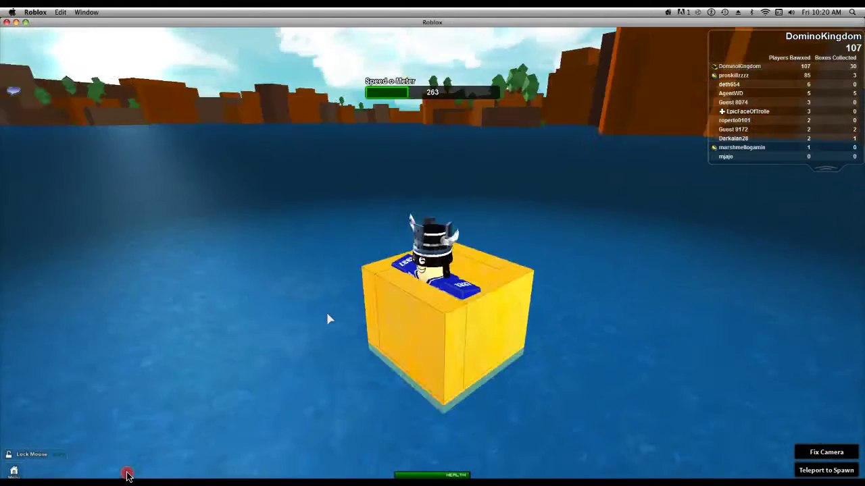
{"action": "key", "text": "w"}
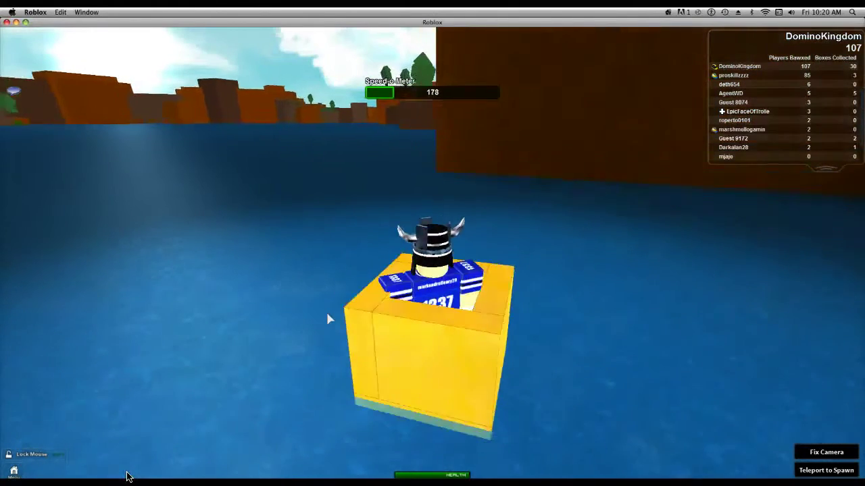
{"action": "key", "text": "w"}
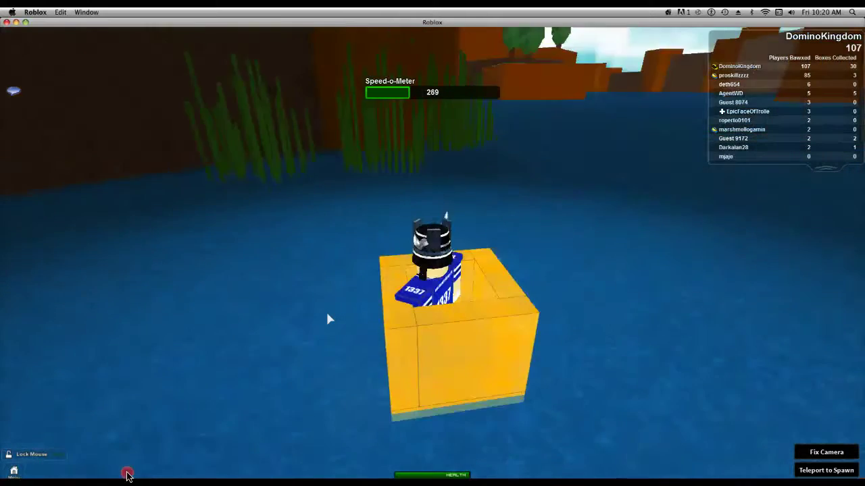
{"action": "key", "text": "w"}
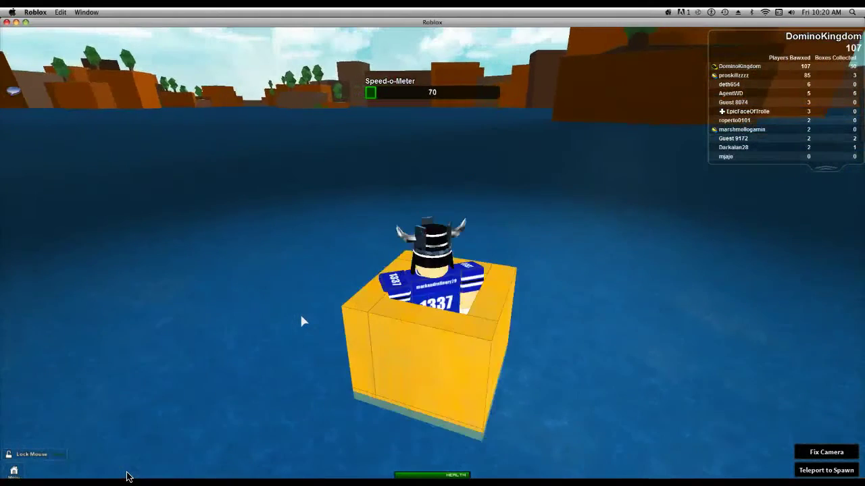
{"action": "key", "text": "w"}
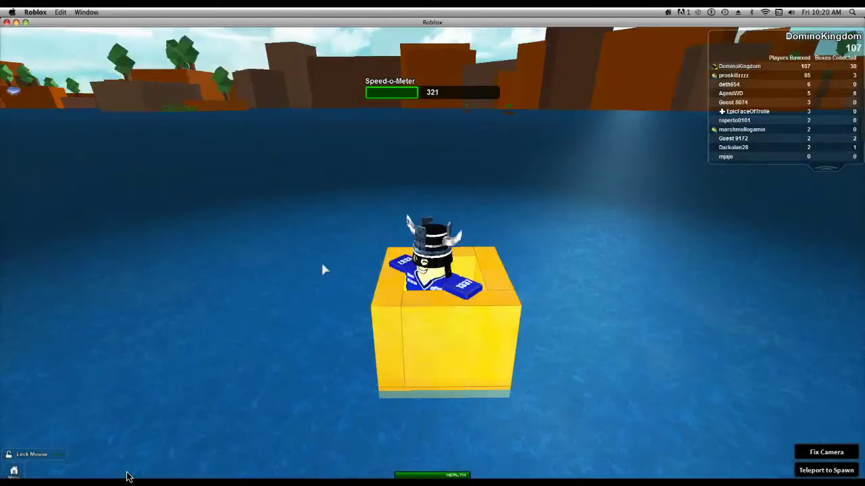
{"action": "key", "text": "w"}
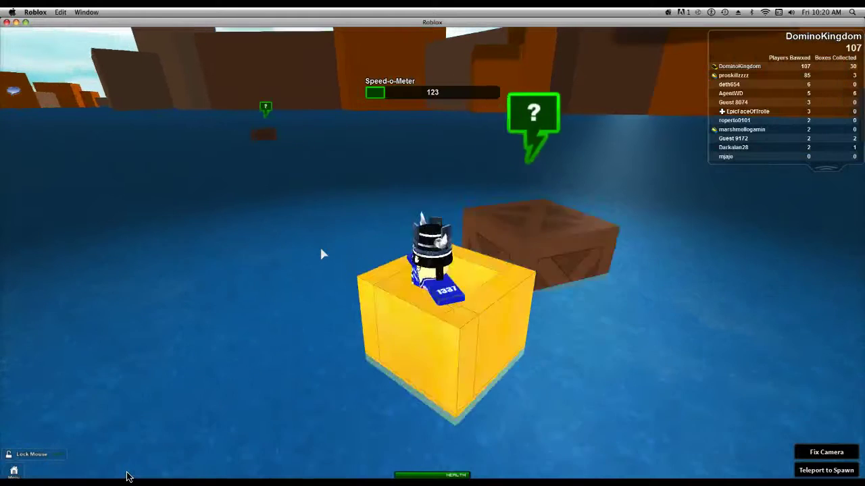
Step: Line the boat up with the brown crate and claim it, reaching 31 boxes
{"action": "key", "text": "a"}
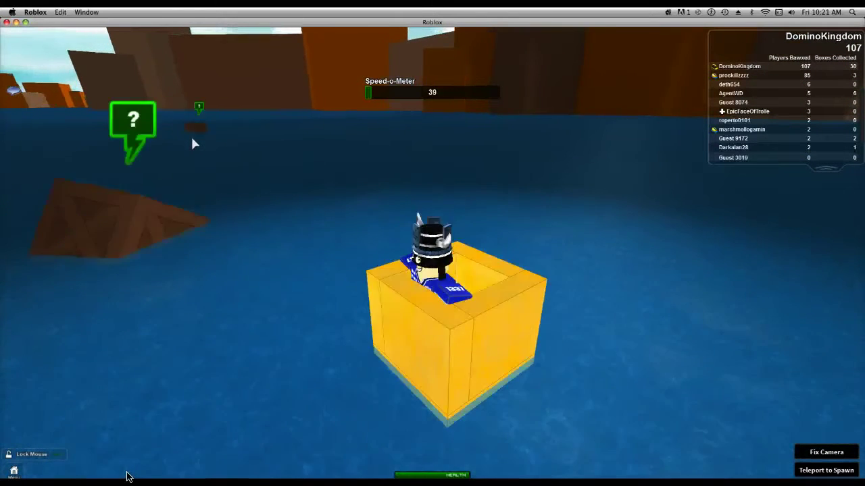
{"action": "left_click_drag", "start_coordinate": [194, 144], "coordinate": [448, 116]}
{"action": "key", "text": "w"}
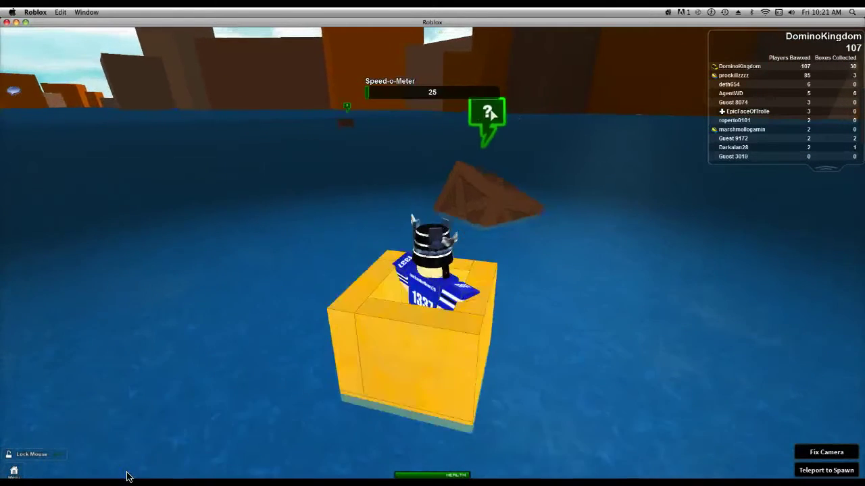
{"action": "key", "text": "w"}
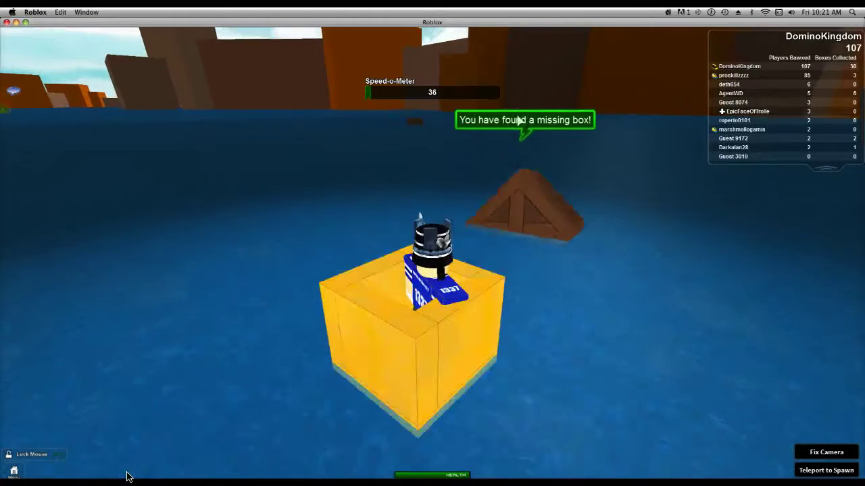
{"action": "left_click_drag", "start_coordinate": [513, 126], "coordinate": [255, 313]}
{"action": "left_click", "coordinate": [147, 440]}
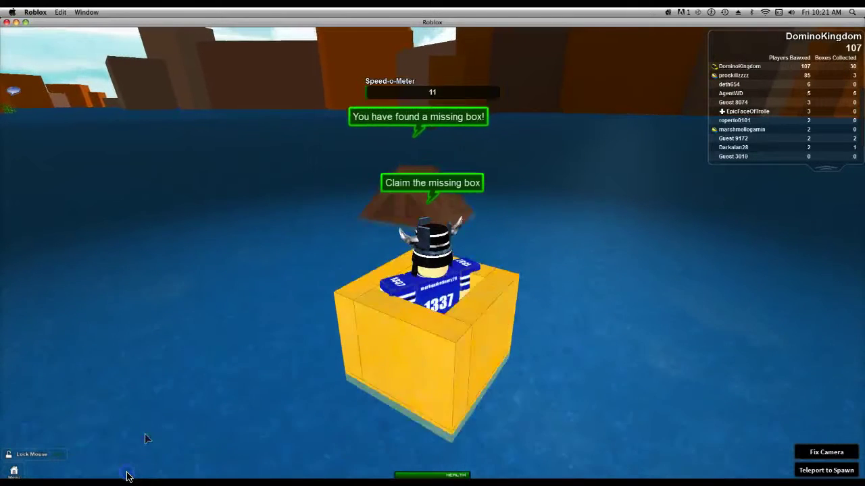
{"action": "key", "text": "w"}
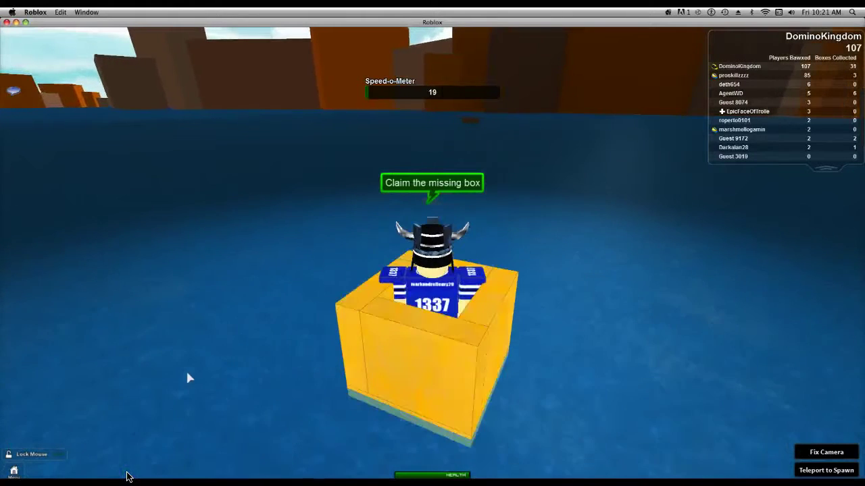
Step: Claim the missing crate beside the boat and look toward the horizon
{"action": "right_click", "coordinate": [187, 363]}
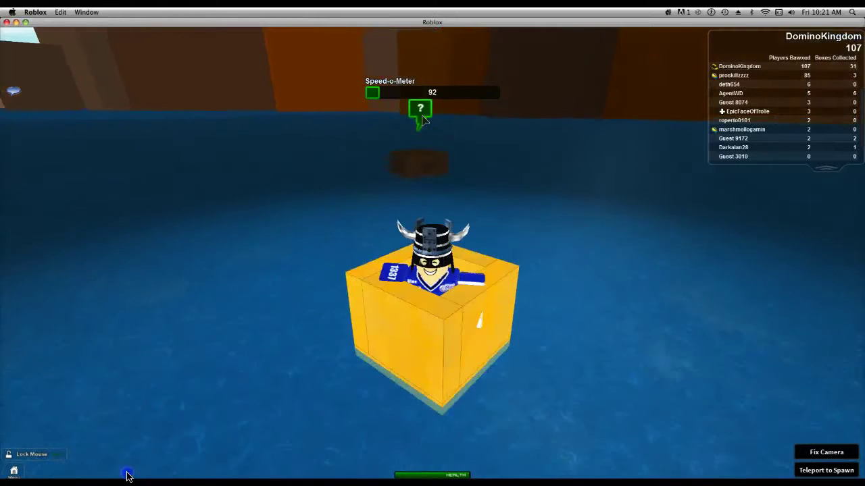
{"action": "left_click", "coordinate": [415, 157]}
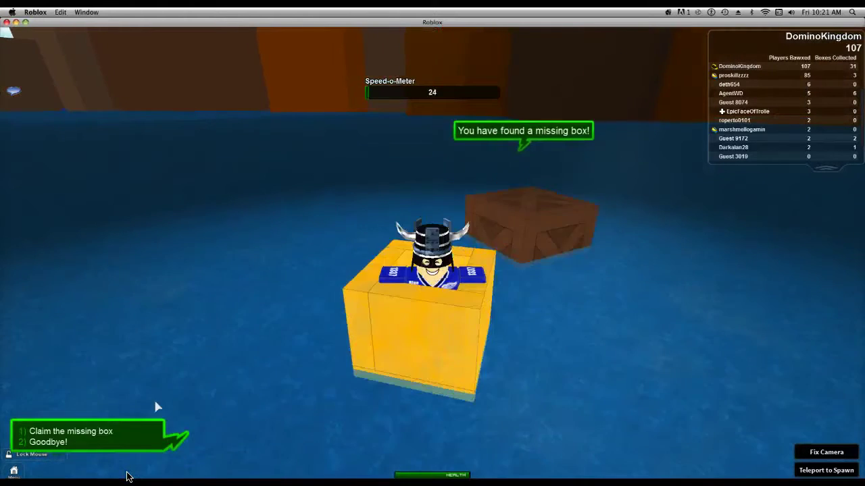
{"action": "left_click", "coordinate": [150, 421]}
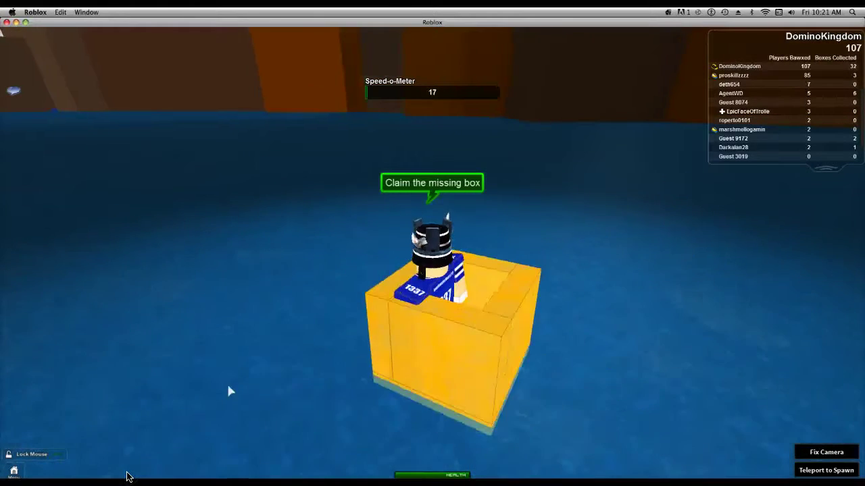
{"action": "left_click_drag", "start_coordinate": [227, 382], "coordinate": [464, 333]}
Step: Sail across the lake and steer toward the next question-mark crate
{"action": "key", "text": "w"}
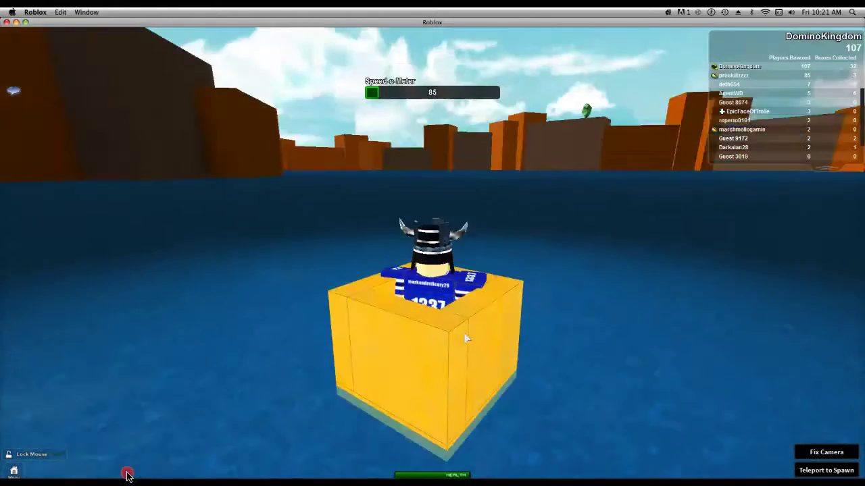
{"action": "key", "text": "w"}
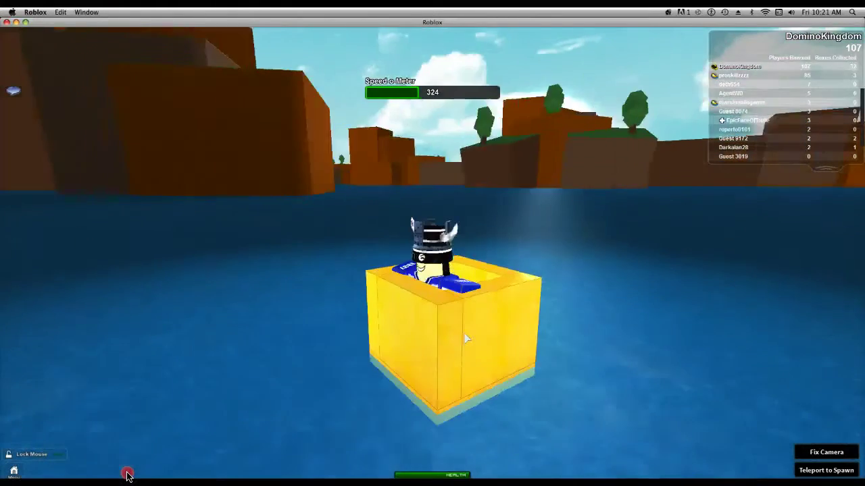
{"action": "key", "text": "w"}
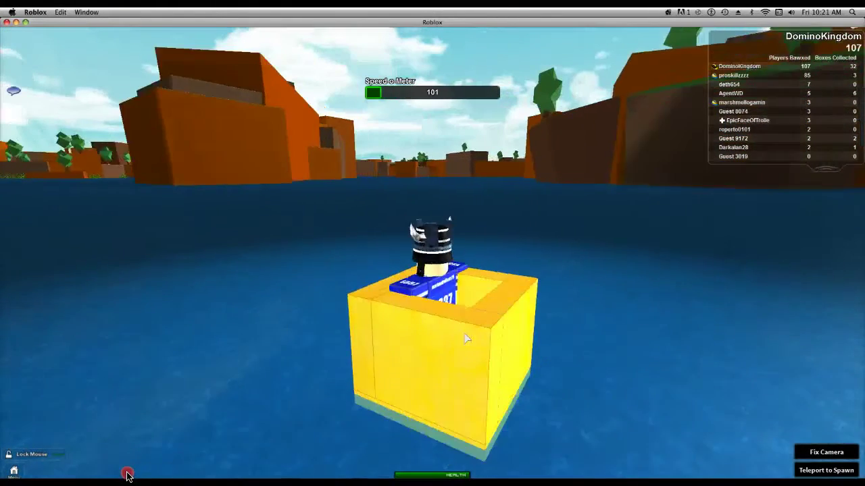
{"action": "key", "text": "w"}
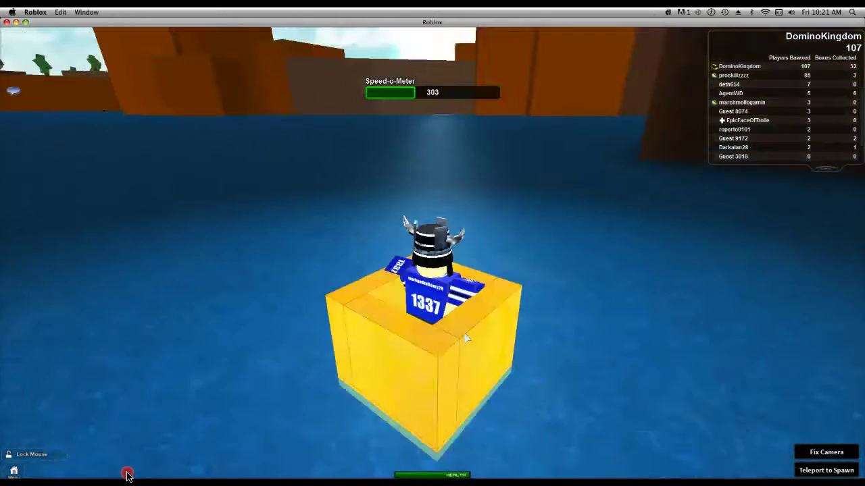
{"action": "key", "text": "w"}
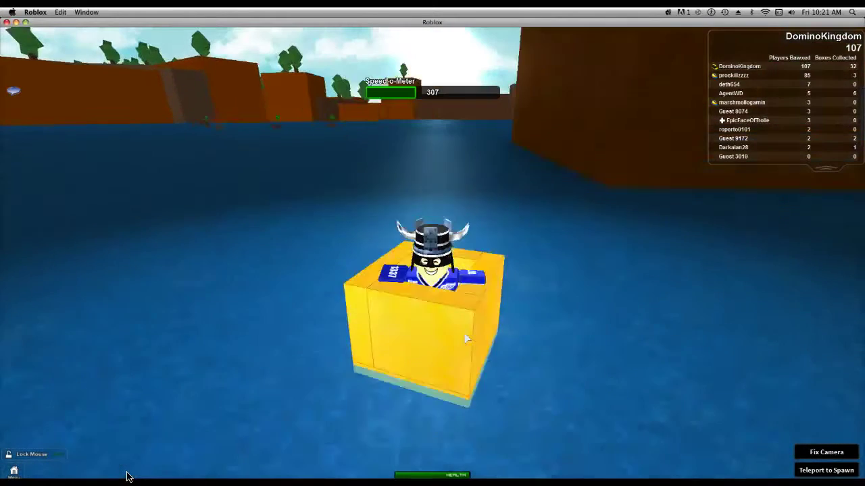
{"action": "key", "text": "w"}
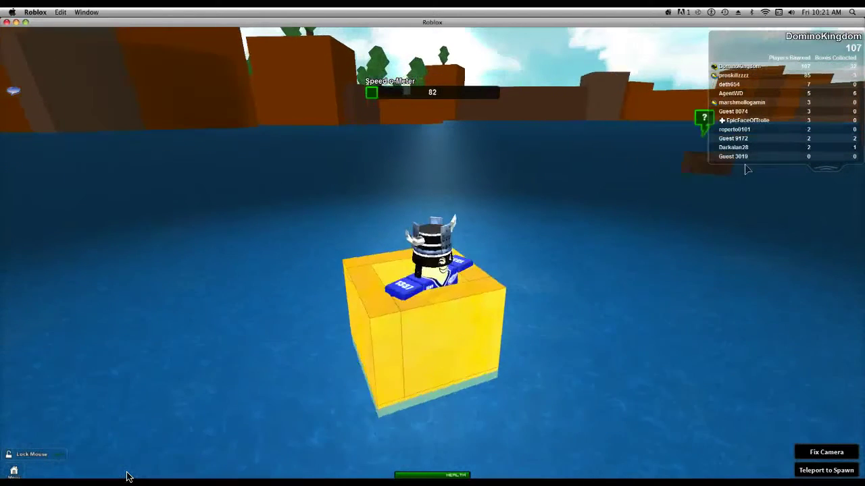
{"action": "key", "text": "w"}
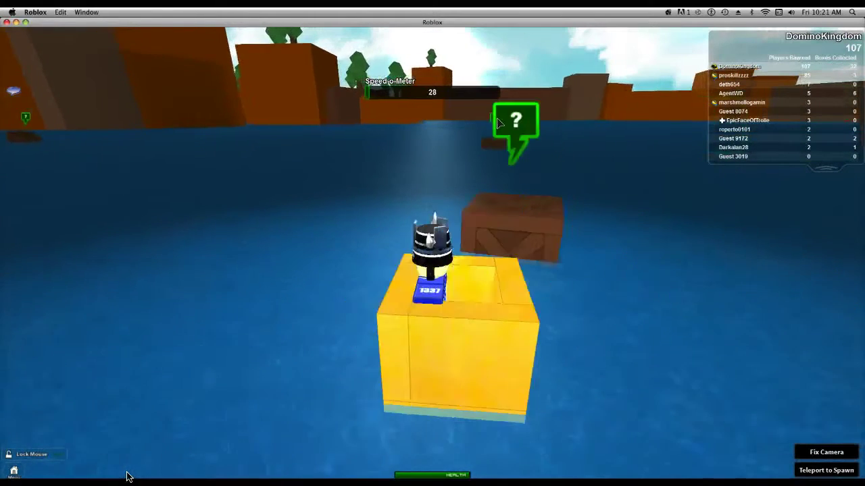
Step: Pull up alongside the brown crate and claim it from its dialog
{"action": "left_click", "coordinate": [445, 122]}
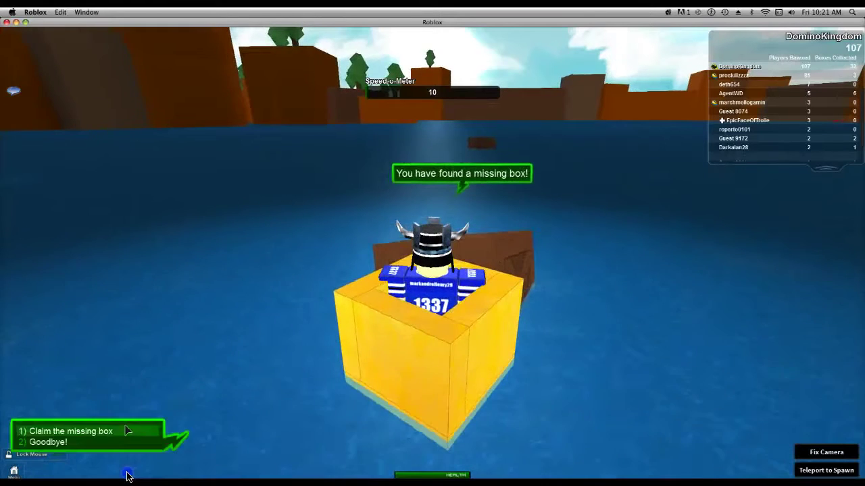
{"action": "key", "text": "w"}
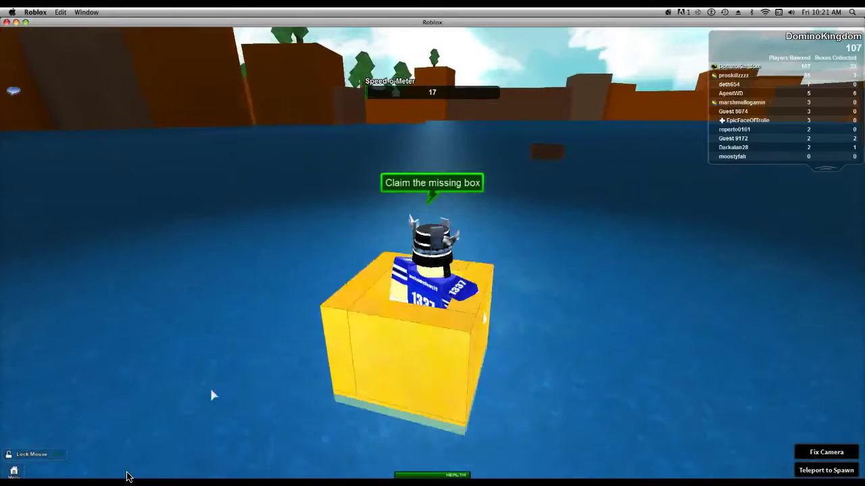
{"action": "key", "text": "w"}
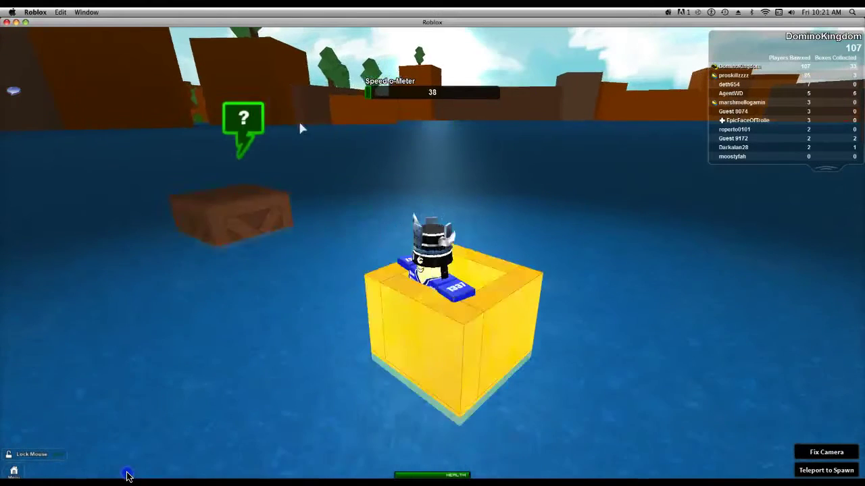
{"action": "left_click", "coordinate": [298, 119]}
{"action": "left_click", "coordinate": [375, 135]}
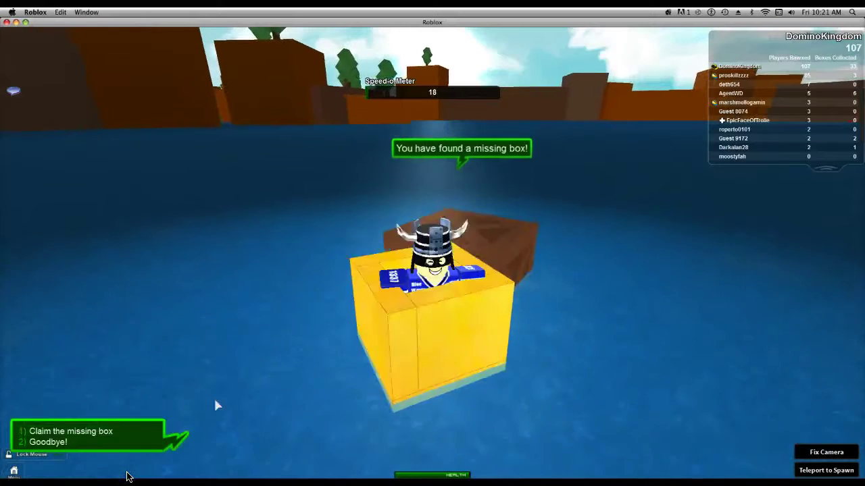
{"action": "left_click", "coordinate": [81, 427]}
Step: Sail to the next question-mark crate and claim it with key 1
{"action": "key", "text": "w"}
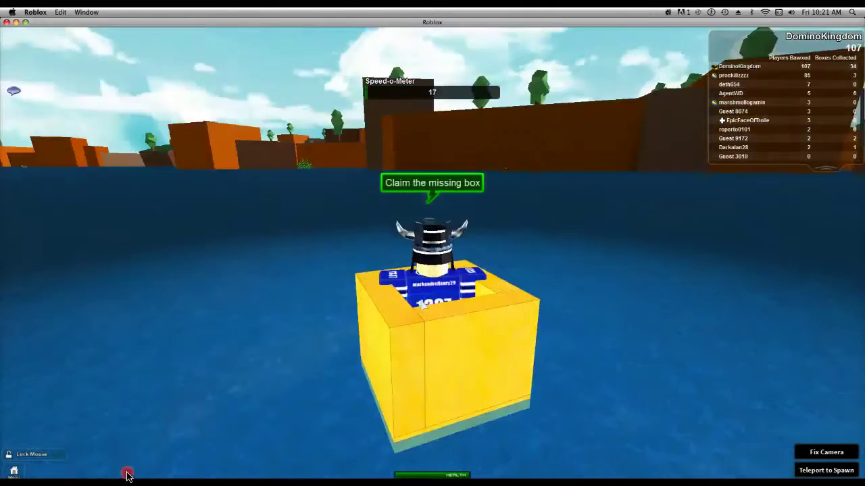
{"action": "key", "text": "w"}
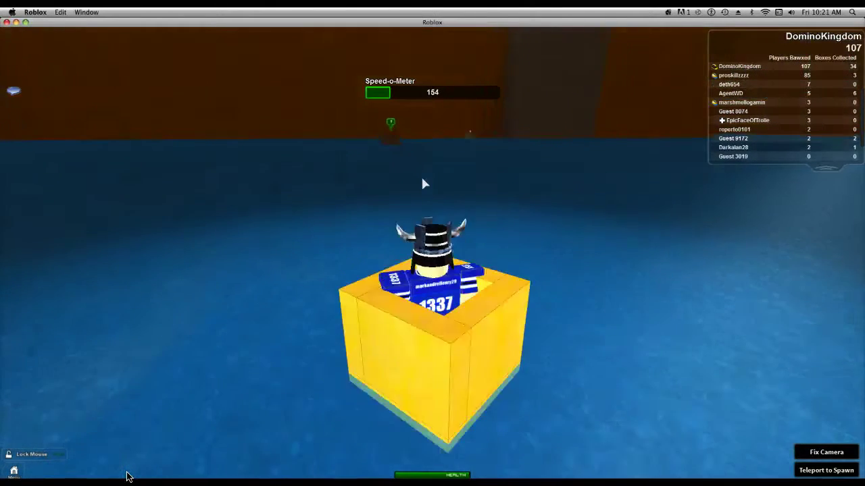
{"action": "key", "text": "a"}
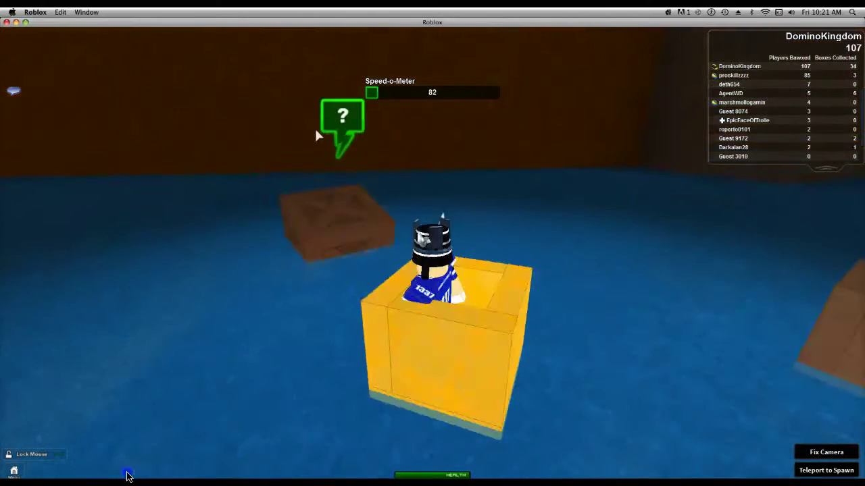
{"action": "key", "text": "w"}
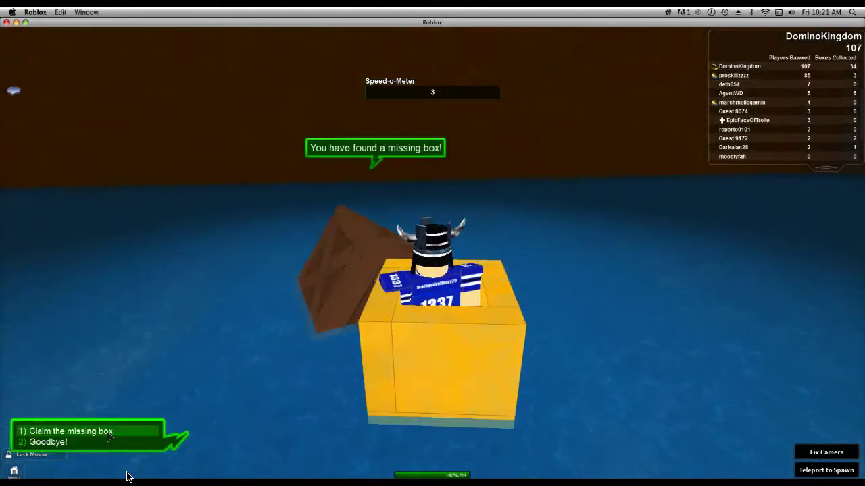
{"action": "key", "text": "1"}
{"action": "key", "text": "1"}
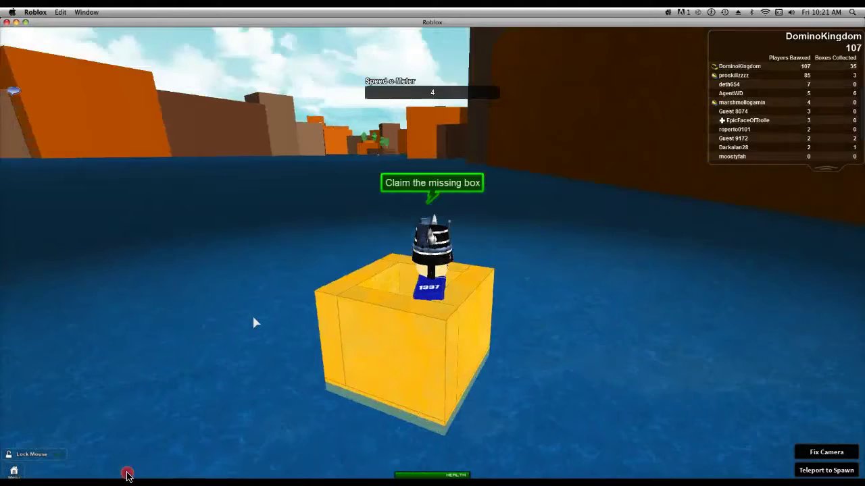
Step: Sail up beside another crate and claim it
{"action": "key", "text": "w"}
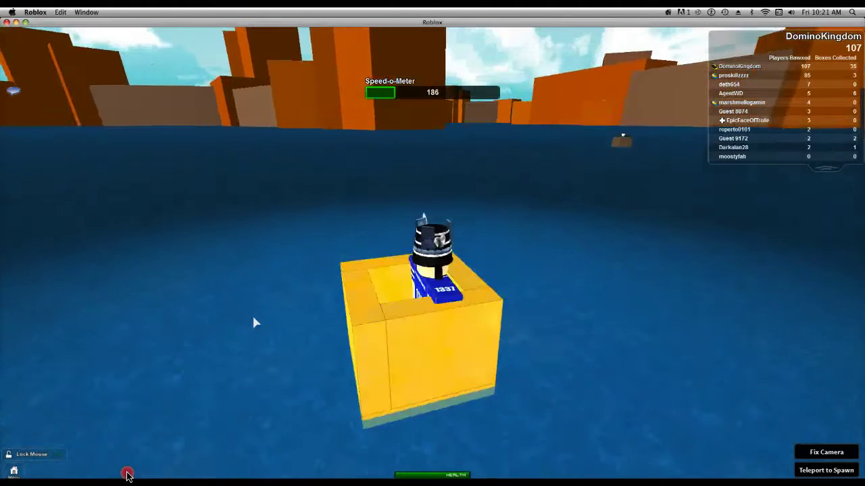
{"action": "key", "text": "w"}
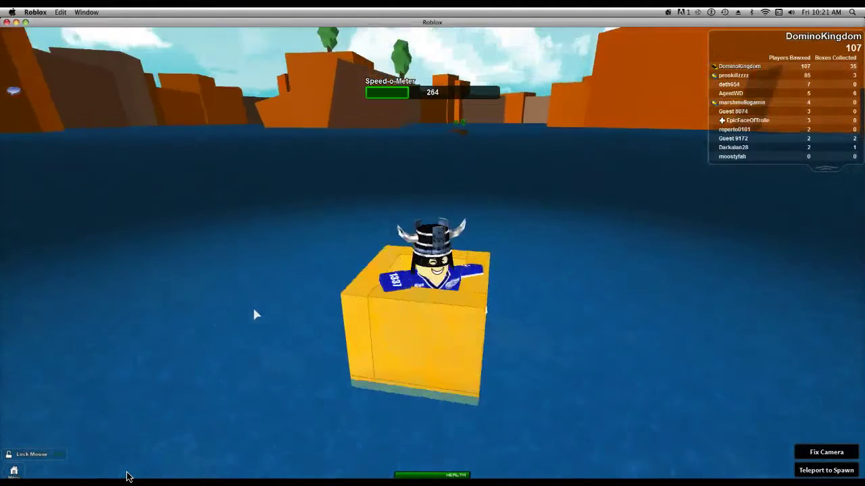
{"action": "key", "text": "w"}
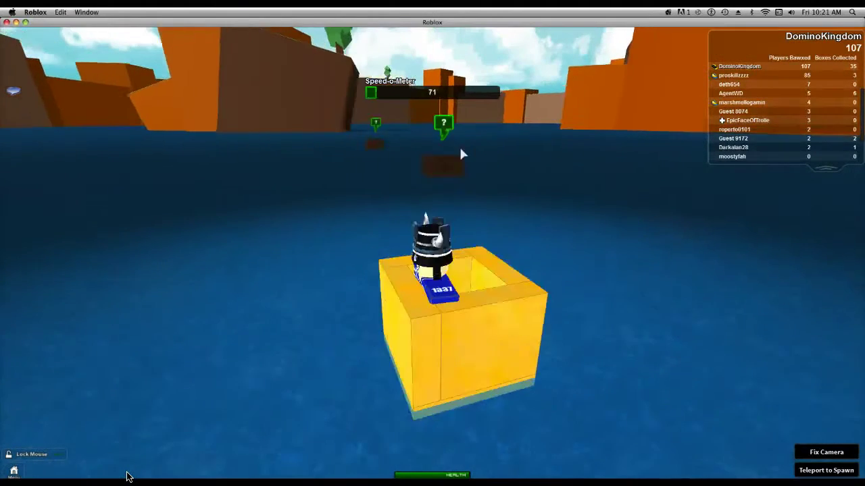
{"action": "key", "text": "w"}
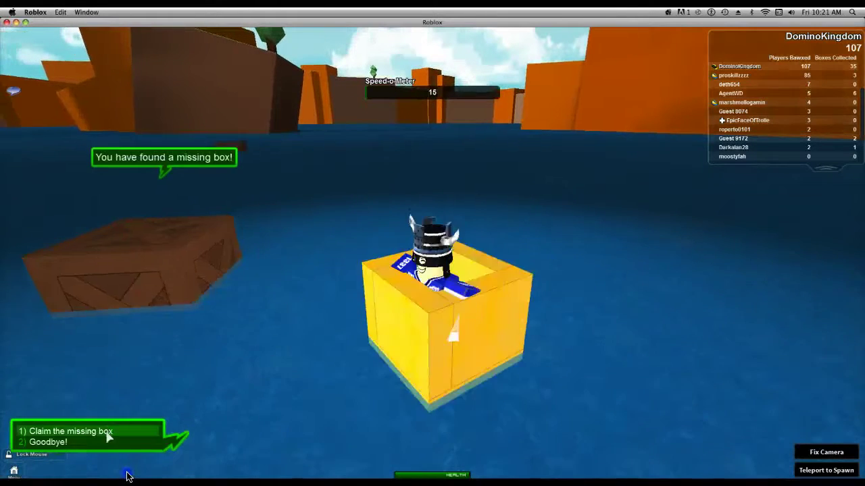
{"action": "left_click", "coordinate": [82, 435]}
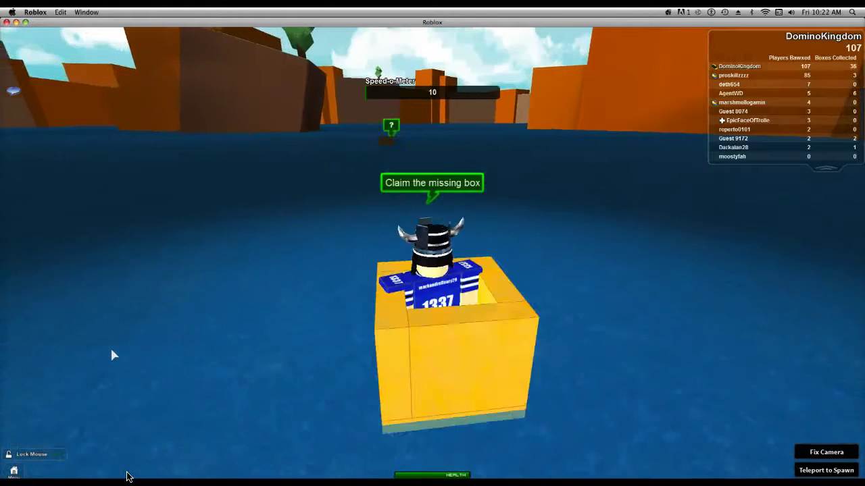
{"action": "key", "text": "w"}
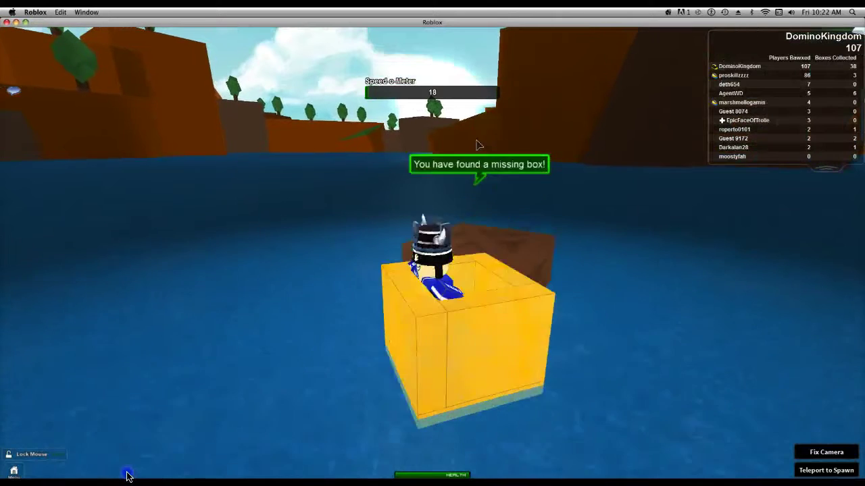
Step: Claim two more missing crates, reaching 40 boxes collected
{"action": "left_click", "coordinate": [81, 428]}
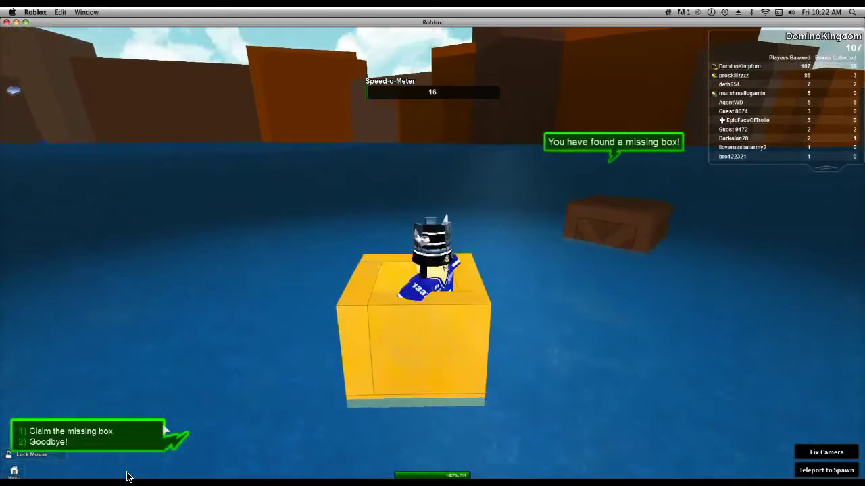
{"action": "key", "text": "1"}
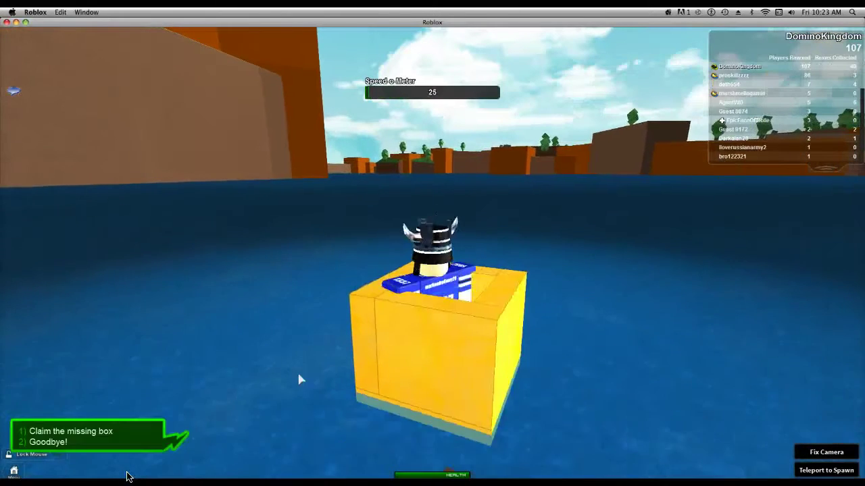
Step: Claim the 41st missing box and swing the camera around the golden bawx
{"action": "left_click", "coordinate": [125, 429]}
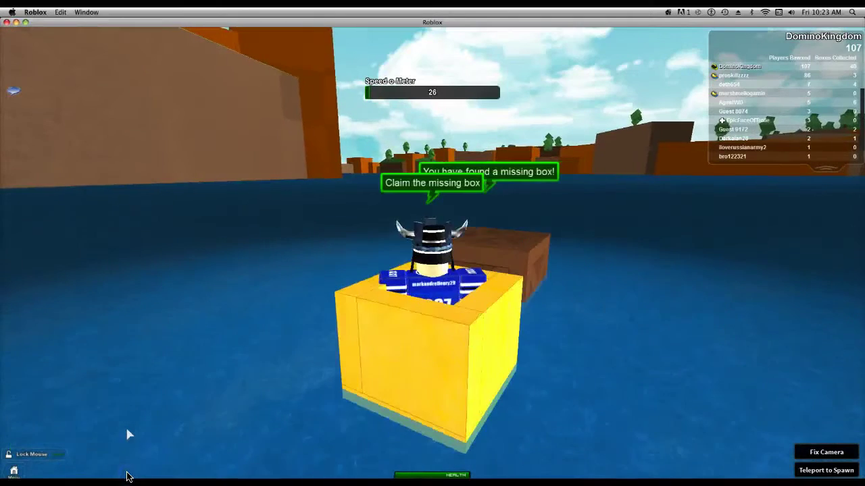
{"action": "mouse_move", "coordinate": [129, 431]}
{"action": "left_mouse_down"}
{"action": "mouse_move", "coordinate": [415, 348]}
{"action": "mouse_move", "coordinate": [331, 349]}
{"action": "left_mouse_up"}
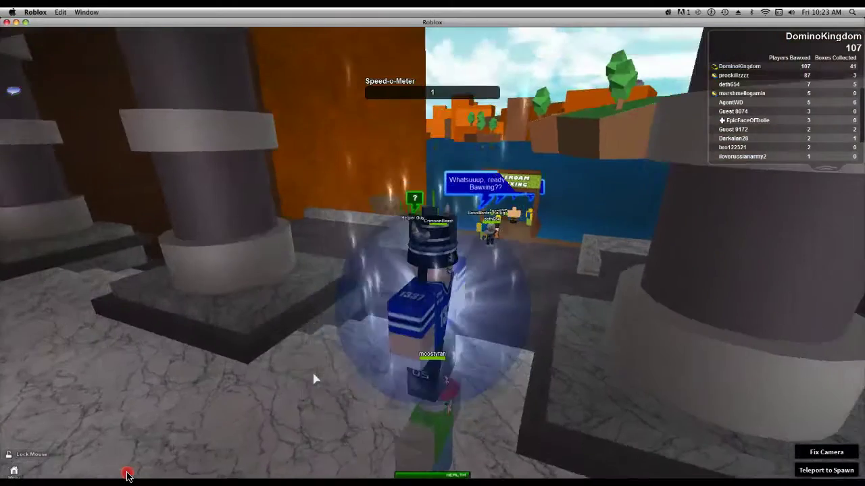
Step: Walk onto the dock to BawxMaster Alex and pick The Steaming Bawx
{"action": "key", "text": "w"}
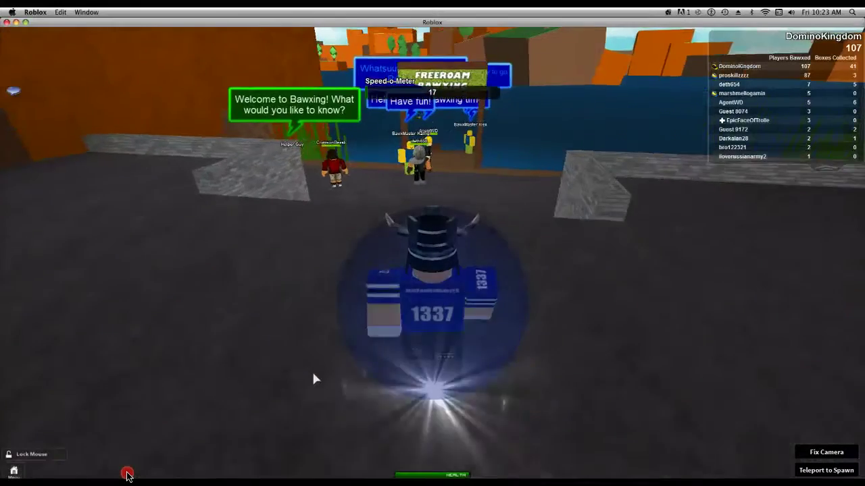
{"action": "key", "text": "w"}
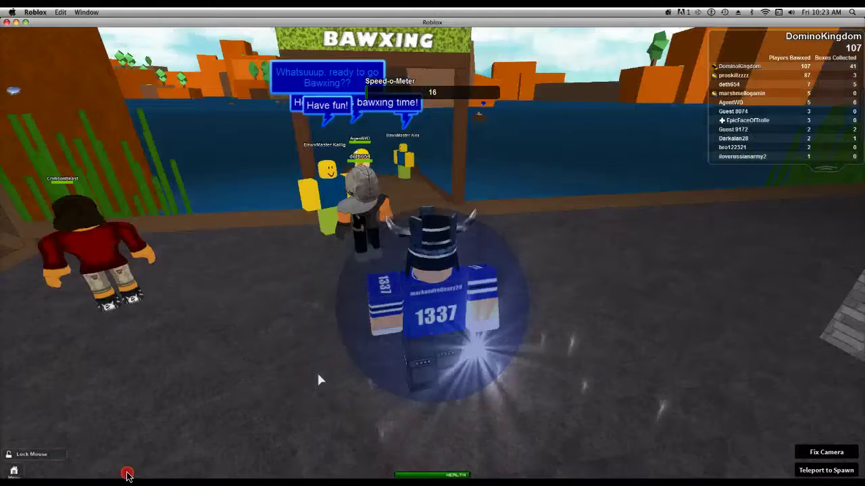
{"action": "key", "text": "w"}
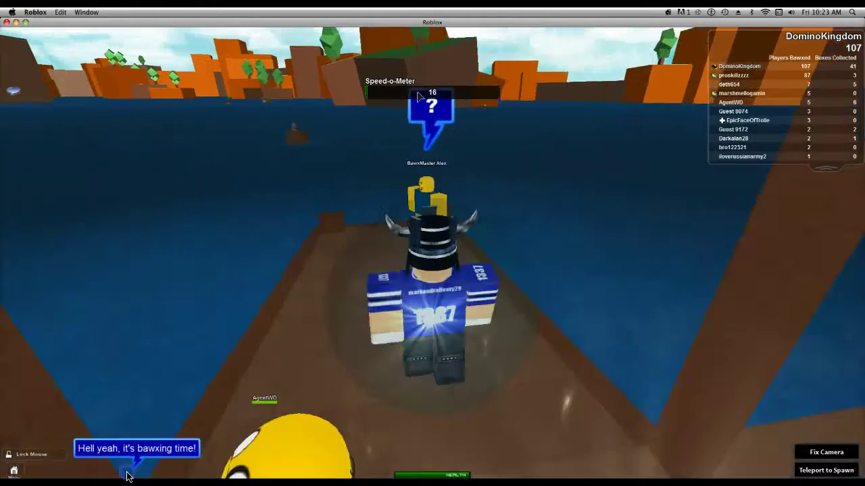
{"action": "key", "text": "w"}
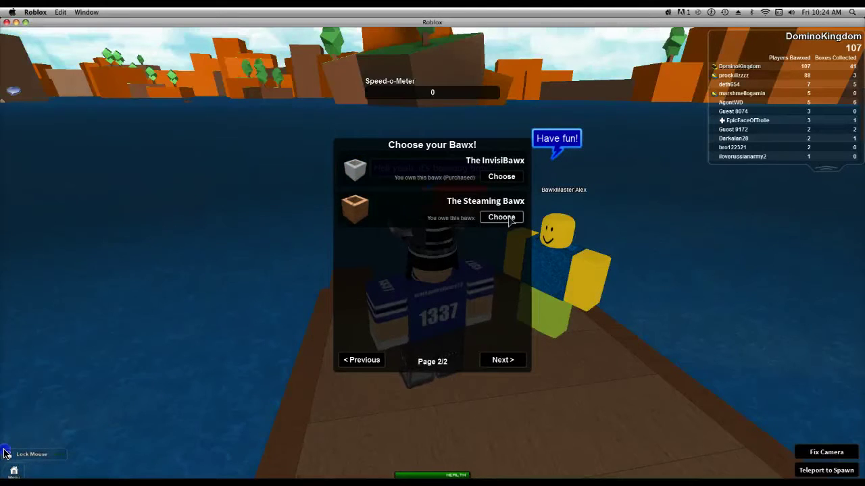
{"action": "left_click", "coordinate": [501, 216]}
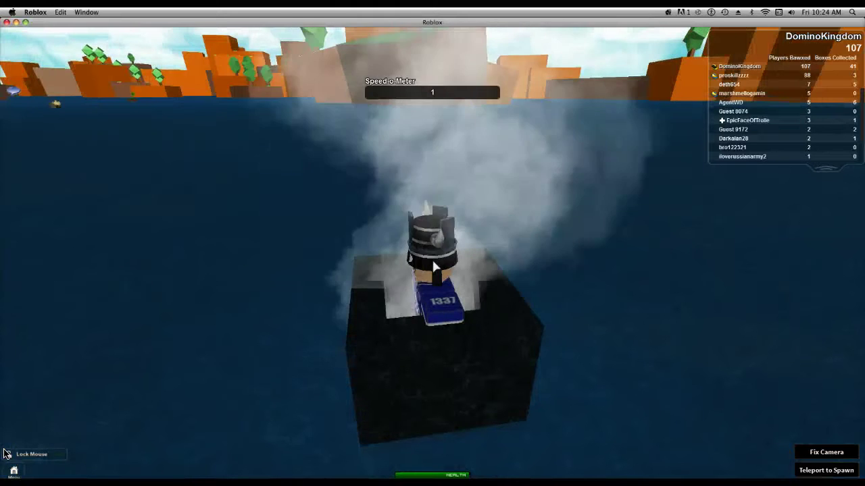
Step: Speed the Steaming Bawx forward across the water, turning left along the way
{"action": "key", "text": "w"}
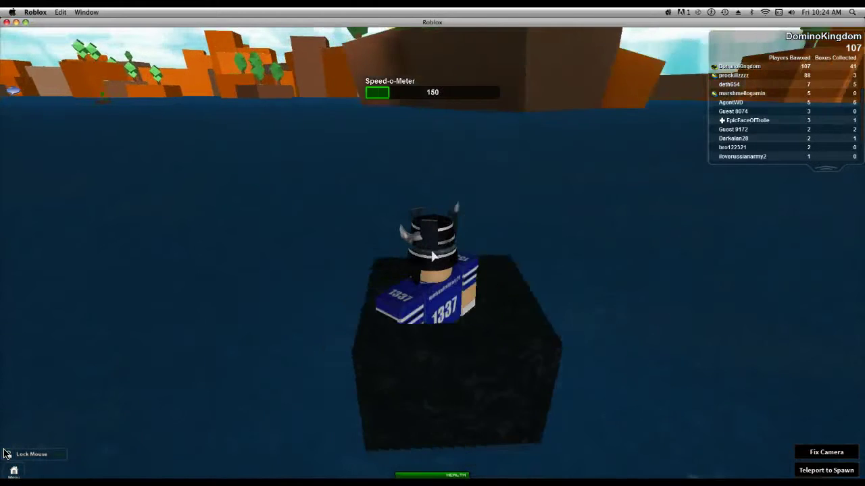
{"action": "key", "text": "w"}
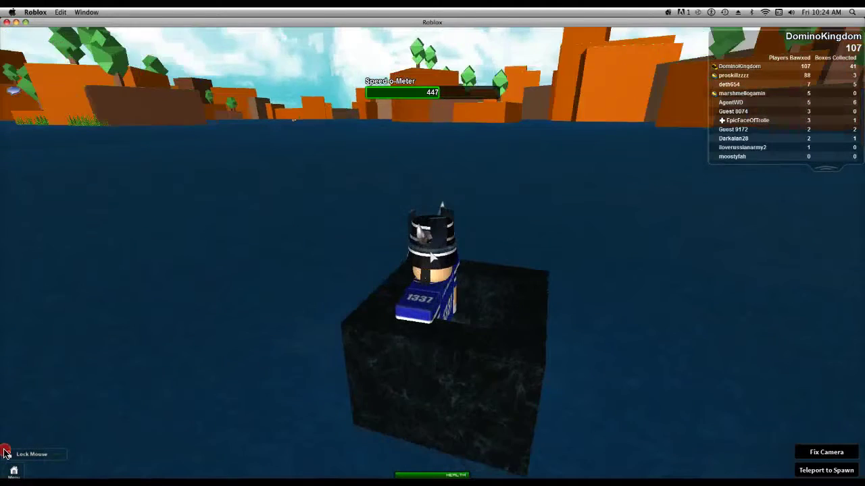
{"action": "key", "text": "w"}
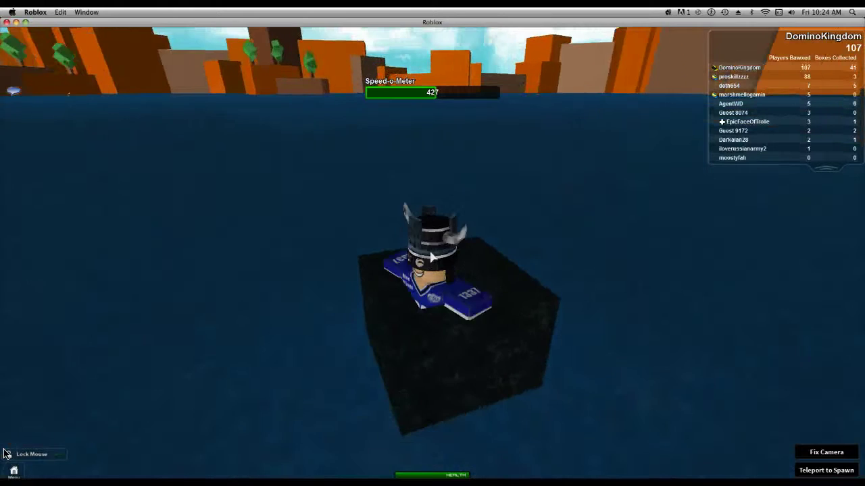
{"action": "key", "text": "a"}
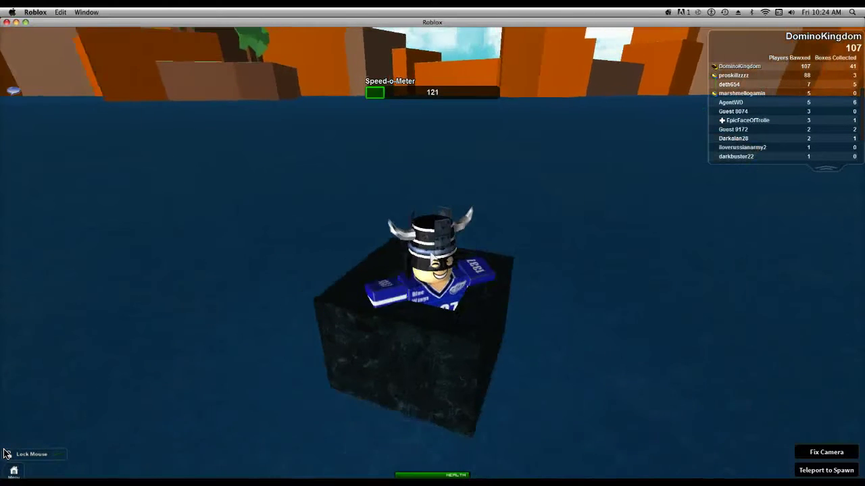
{"action": "key", "text": "w"}
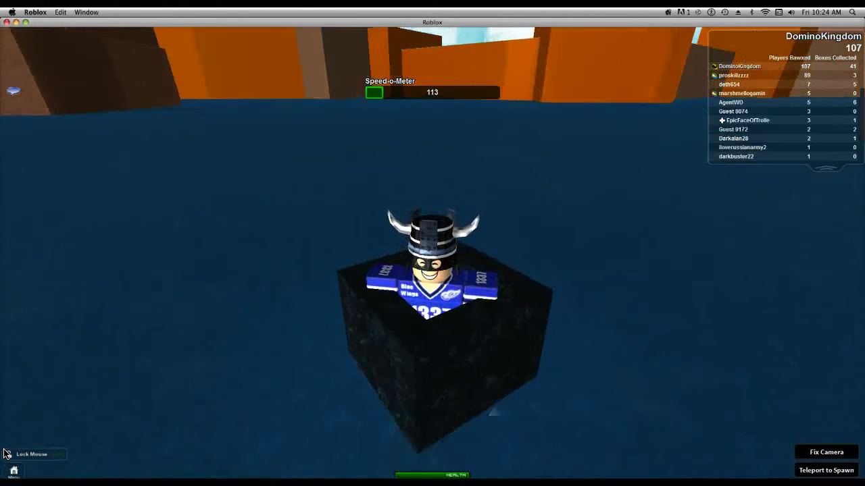
{"action": "key", "text": "w"}
{"action": "key", "text": "w"}
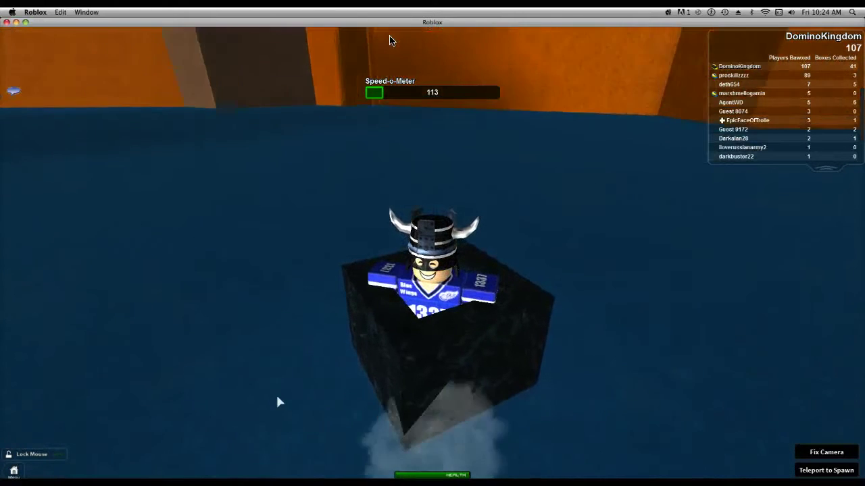
Step: Swing the Steaming Bawx around and turn it toward the trees and cliff
{"action": "key", "text": "s"}
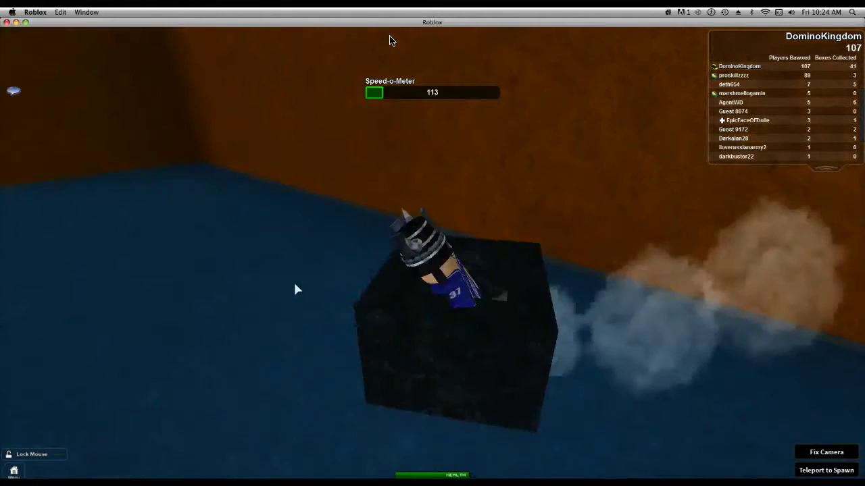
{"action": "key", "text": "s"}
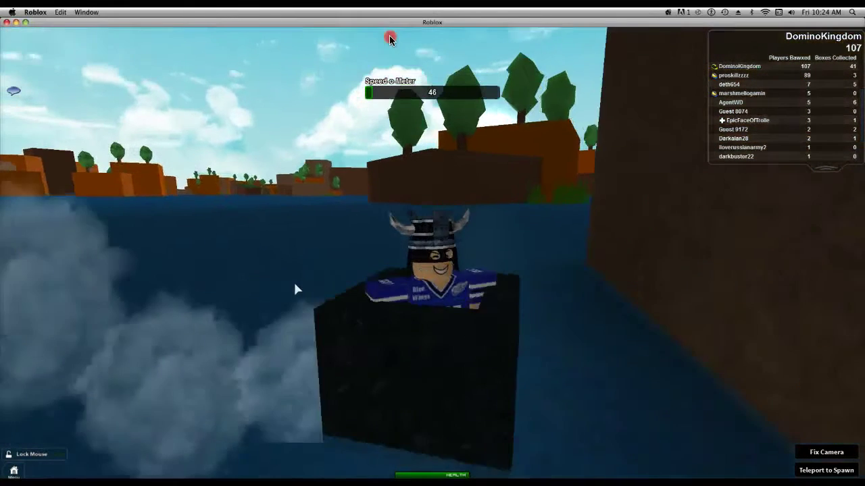
{"action": "key", "text": "w"}
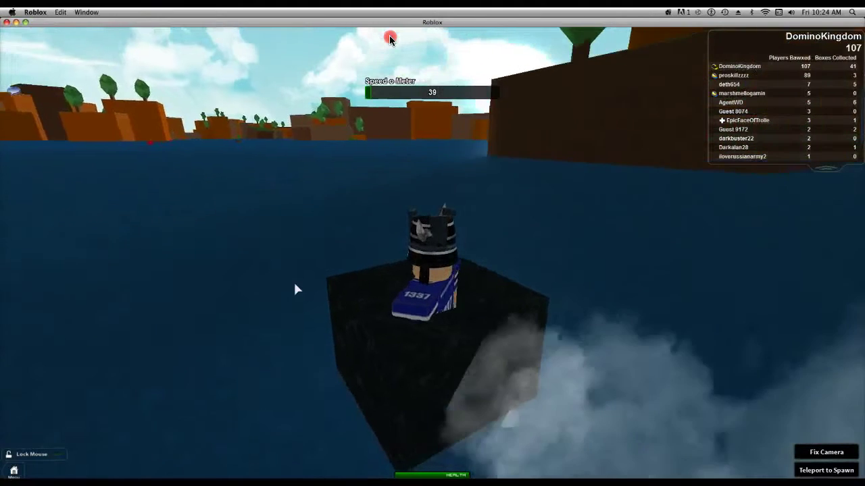
{"action": "key", "text": "a"}
{"action": "key", "text": "s"}
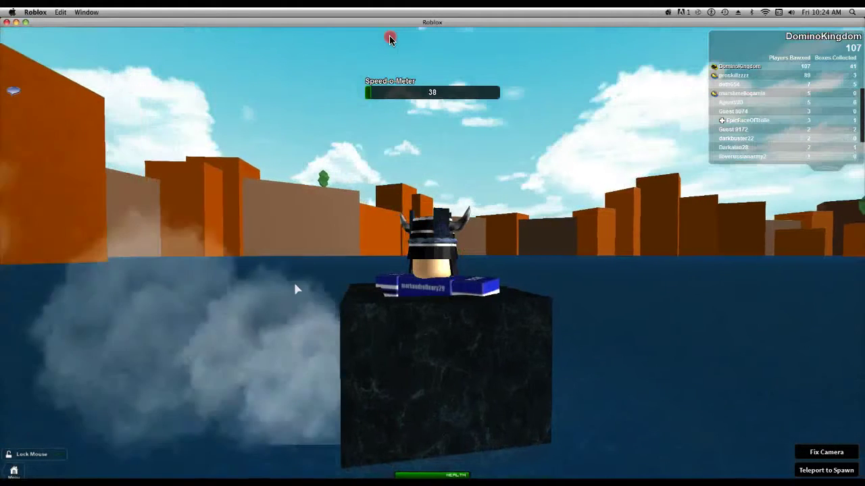
{"action": "key", "text": "d"}
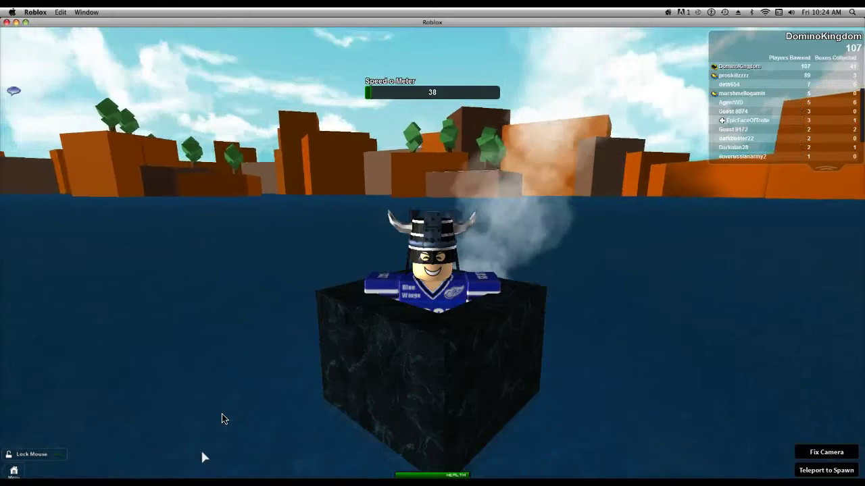
Step: Tilt and orbit the camera around the avatar while the Steaming Bawx cruises past the cliffs
{"action": "right_click", "coordinate": [224, 419]}
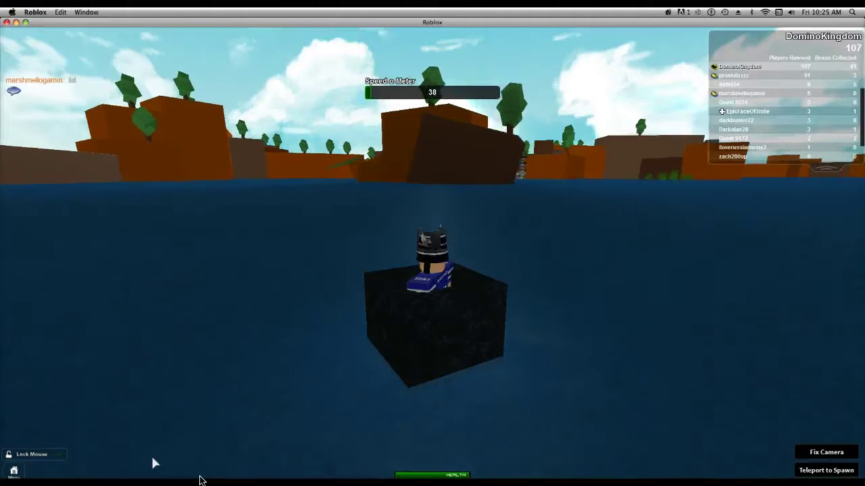
{"action": "left_click_drag", "start_coordinate": [156, 445], "coordinate": [275, 363]}
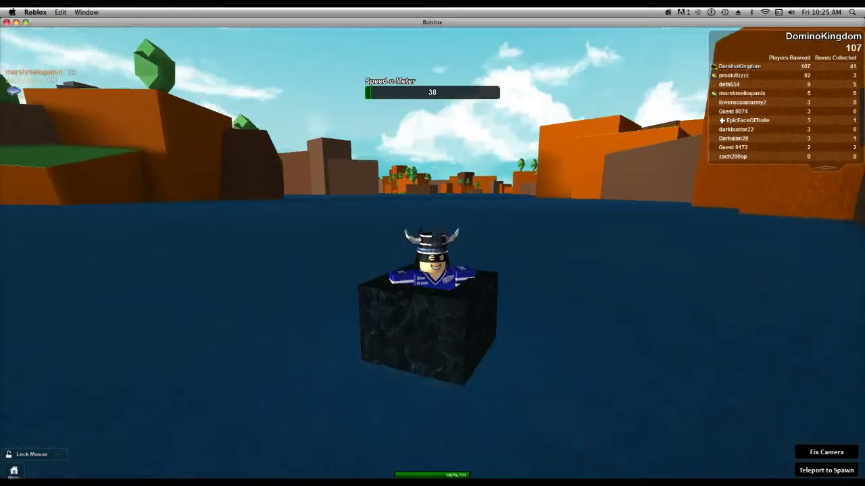
{"action": "scroll", "coordinate": [200, 217], "scroll_direction": "up", "scroll_amount": 5}
{"action": "scroll", "coordinate": [200, 217], "scroll_direction": "down", "scroll_amount": 5}
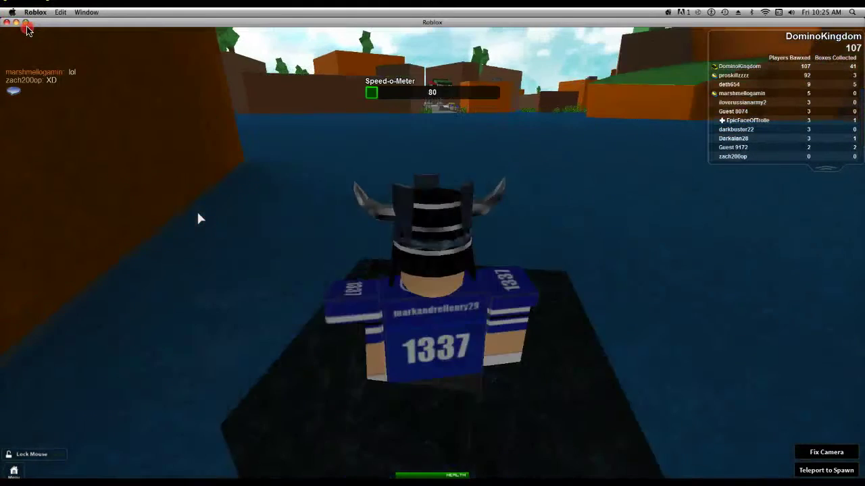
{"action": "scroll", "coordinate": [200, 218], "scroll_direction": "down", "scroll_amount": 3}
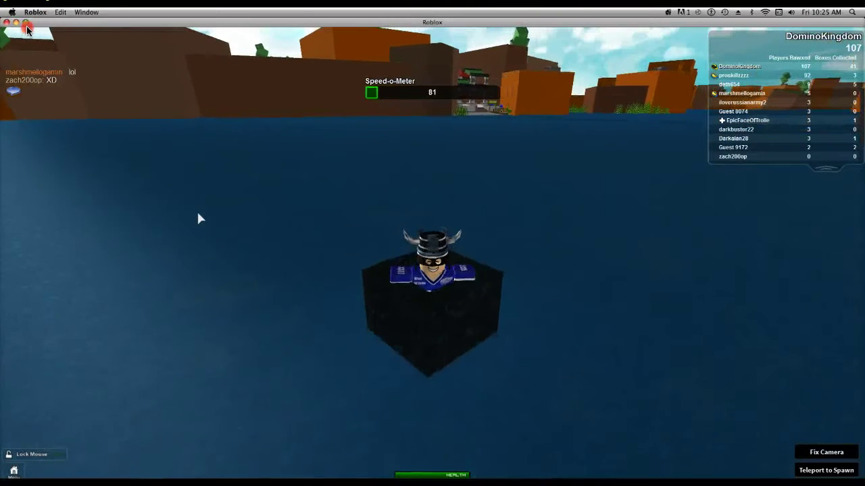
Step: Orbit the camera around the sailing Steaming Bawx to view the distant lake islands
{"action": "right_click", "coordinate": [200, 217]}
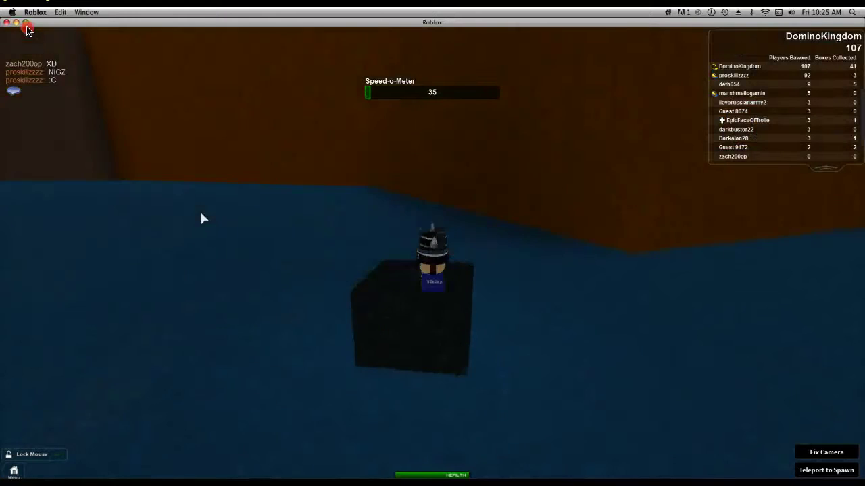
{"action": "left_click_drag", "start_coordinate": [202, 218], "coordinate": [742, 338]}
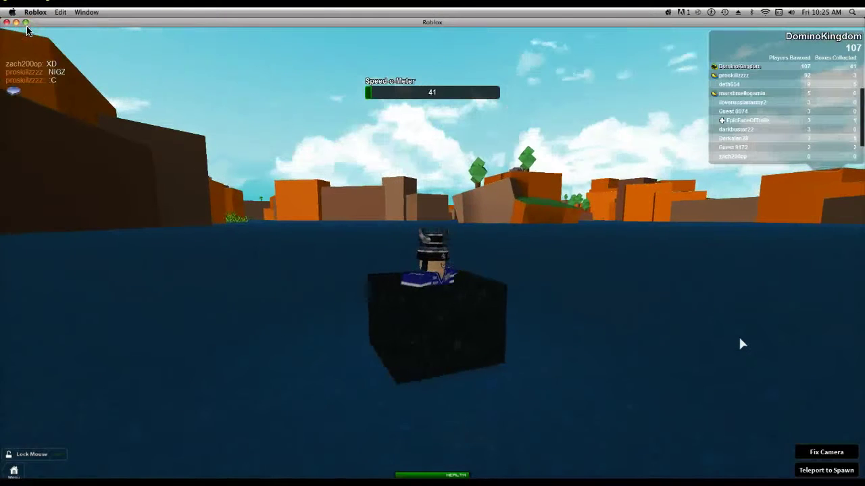